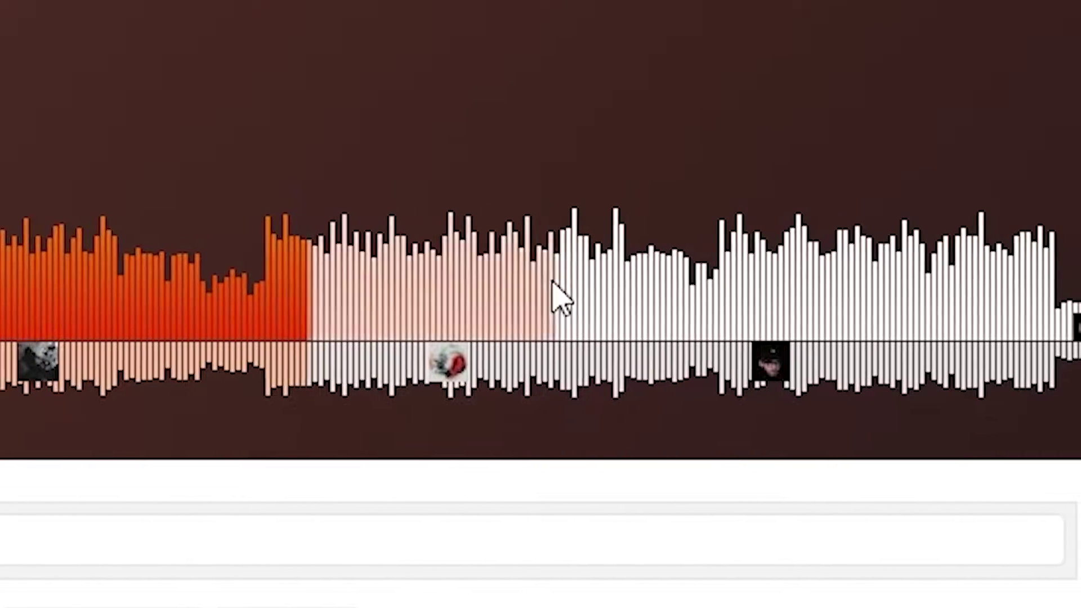
Play the finished track from a point further along its online waveform
left_click(552, 282)
left_click(652, 318)
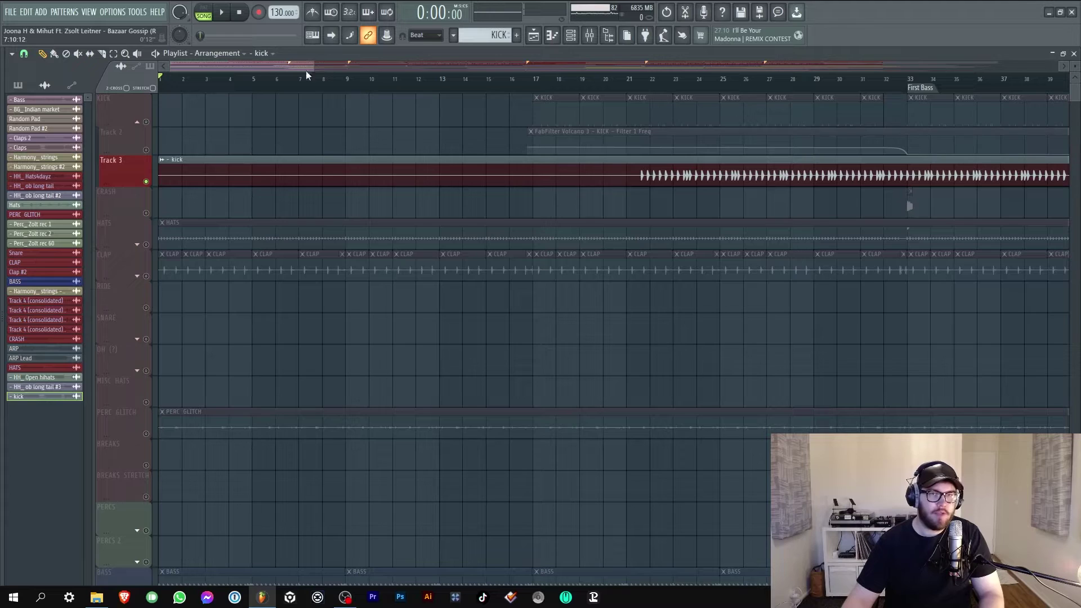
Listen to the soloed kick in the playlist and through the KICK mixer channel with its effects bypassed
left_click_drag(293, 65, 334, 64)
key("space")
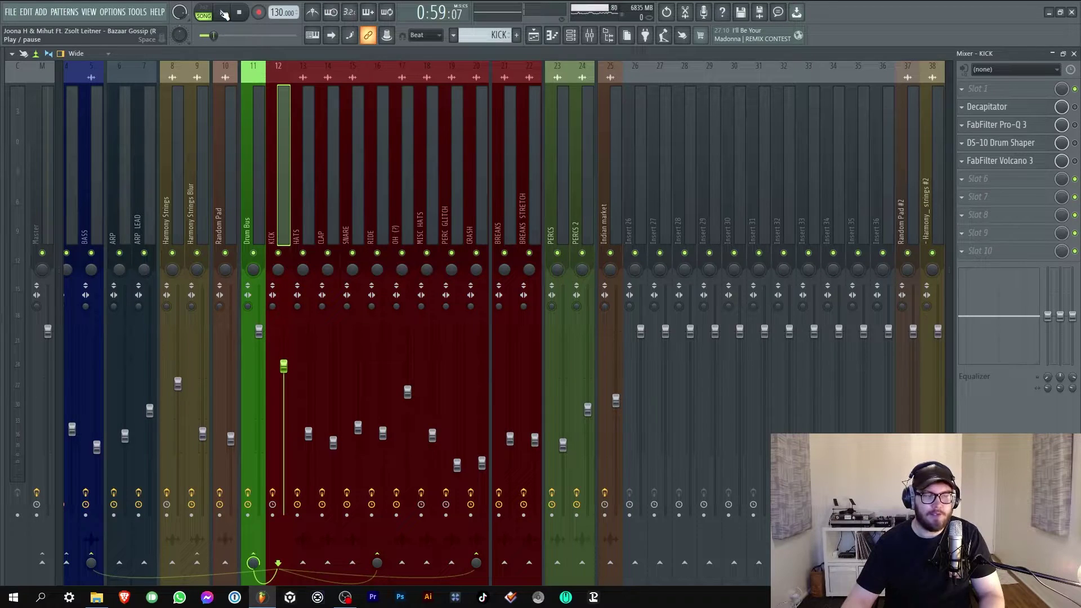
left_click(224, 13)
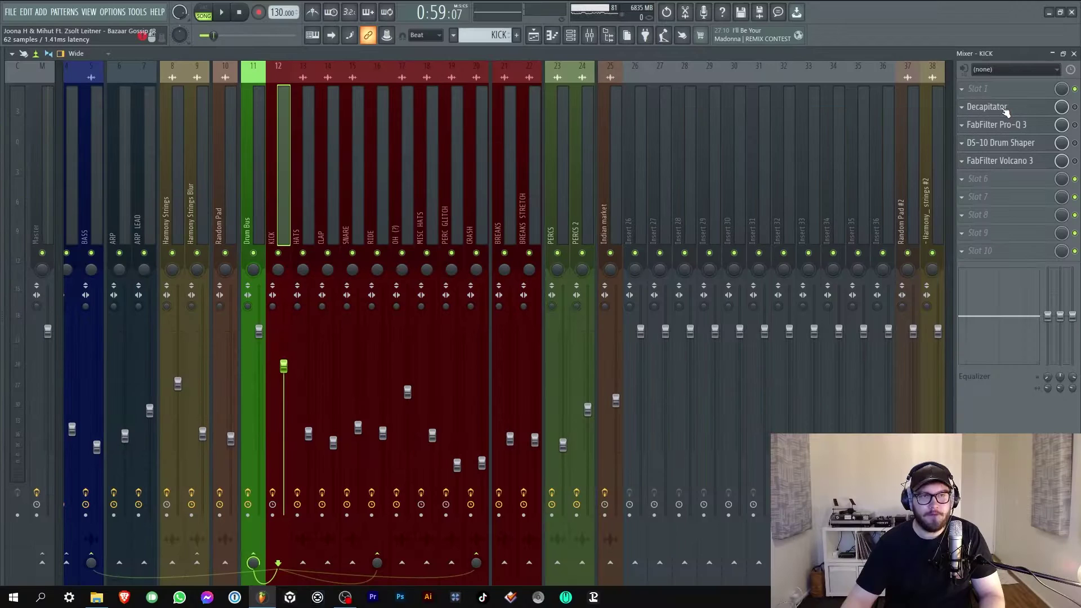
Inspect Decapitator and FabFilter Pro-Q 3 on the KICK mixer channel and switch both effects on
left_click(1005, 111)
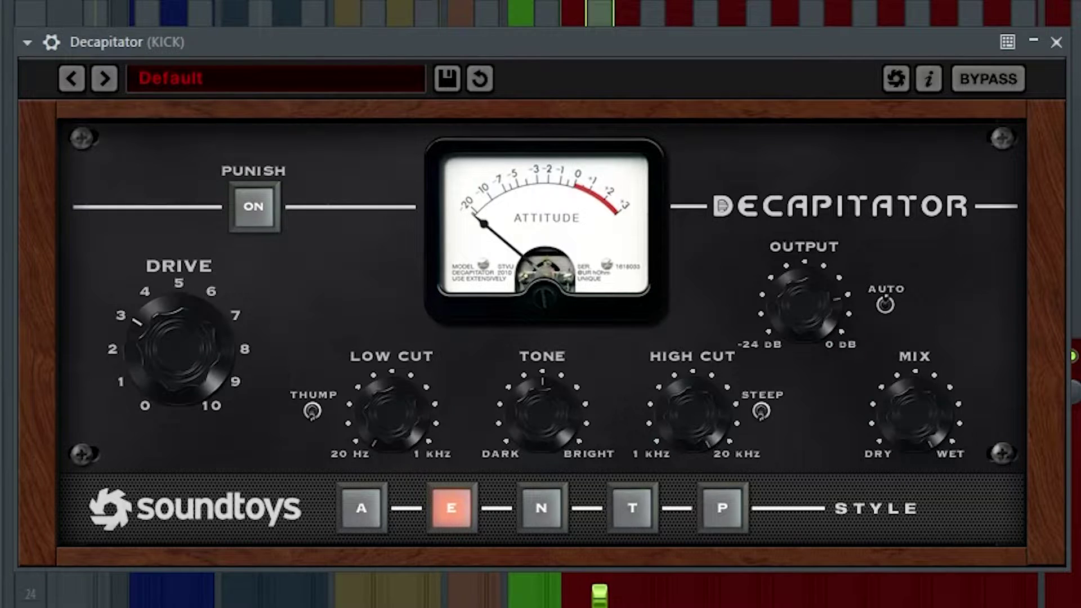
left_click(538, 293)
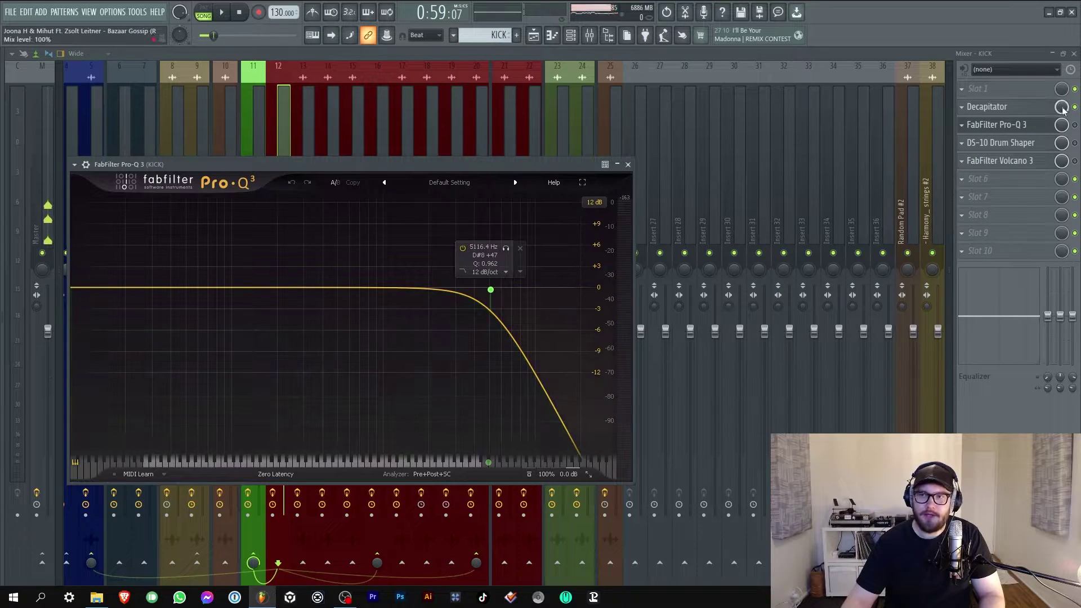
left_click(996, 124)
left_click(996, 125)
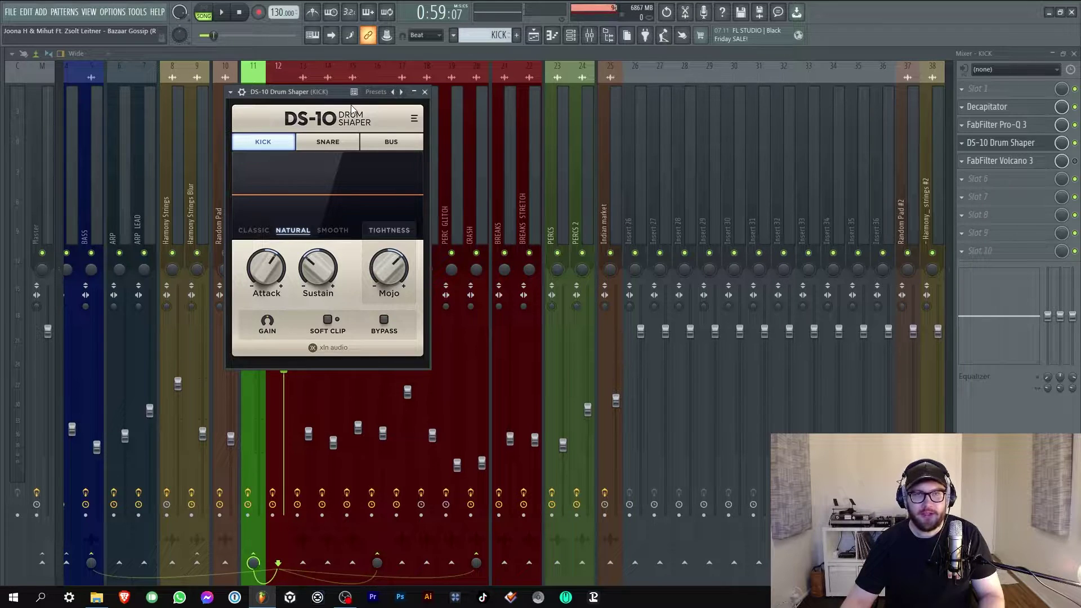
Audition the kick through DS-10 Drum Shaper, examine its Sustain and Mojo controls, and close the plugin
key("space")
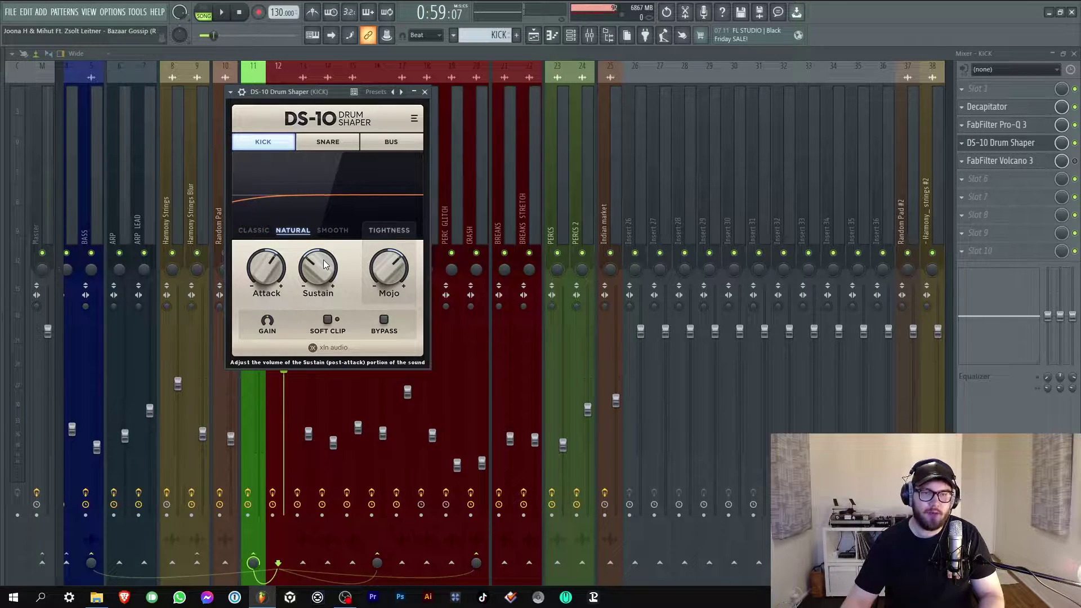
left_click_drag(392, 286, 389, 274)
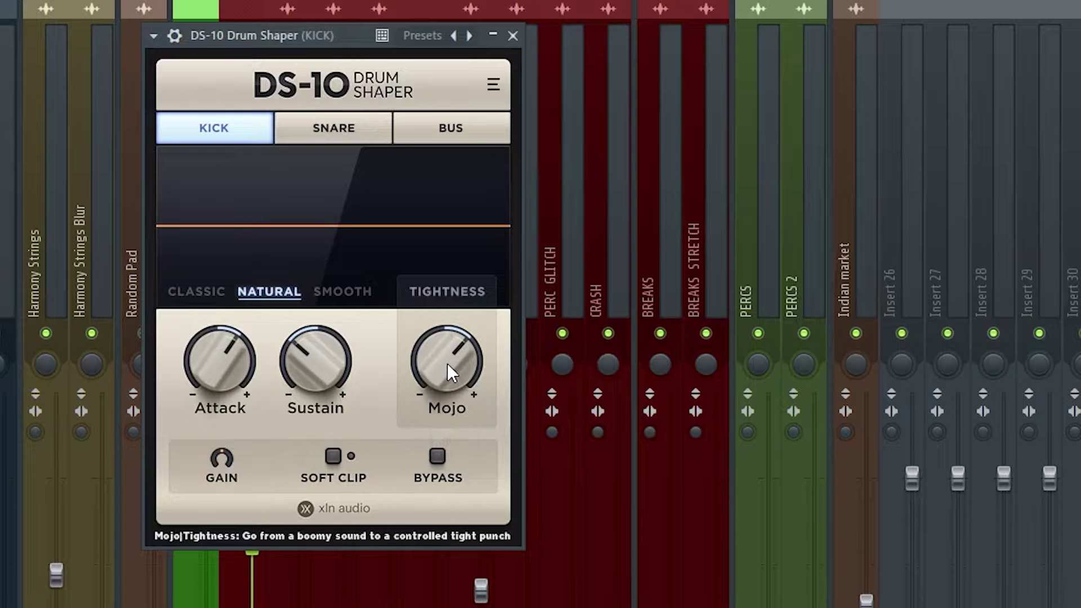
left_click(513, 37)
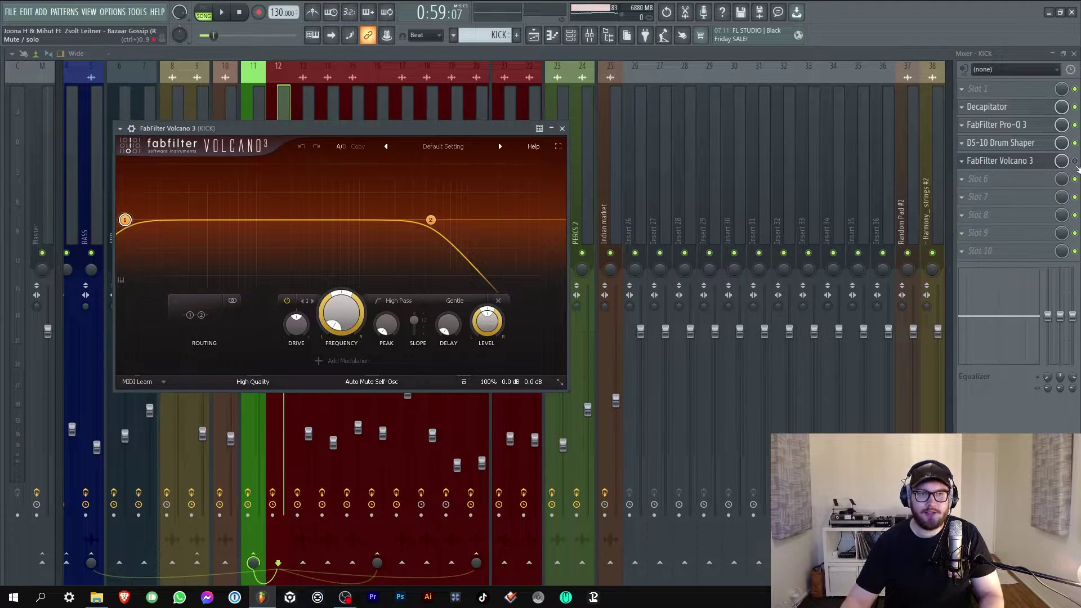
Enable FabFilter Volcano 3 on the KICK channel and play the processed kick in the playlist from bar 17
key("Escape")
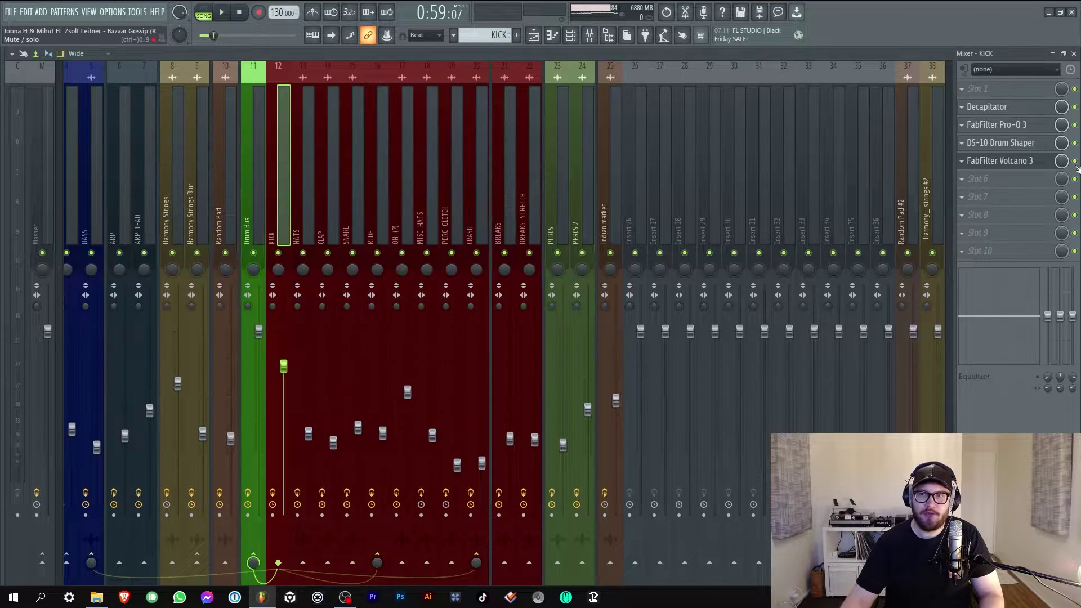
left_click(1020, 168)
left_click(1073, 53)
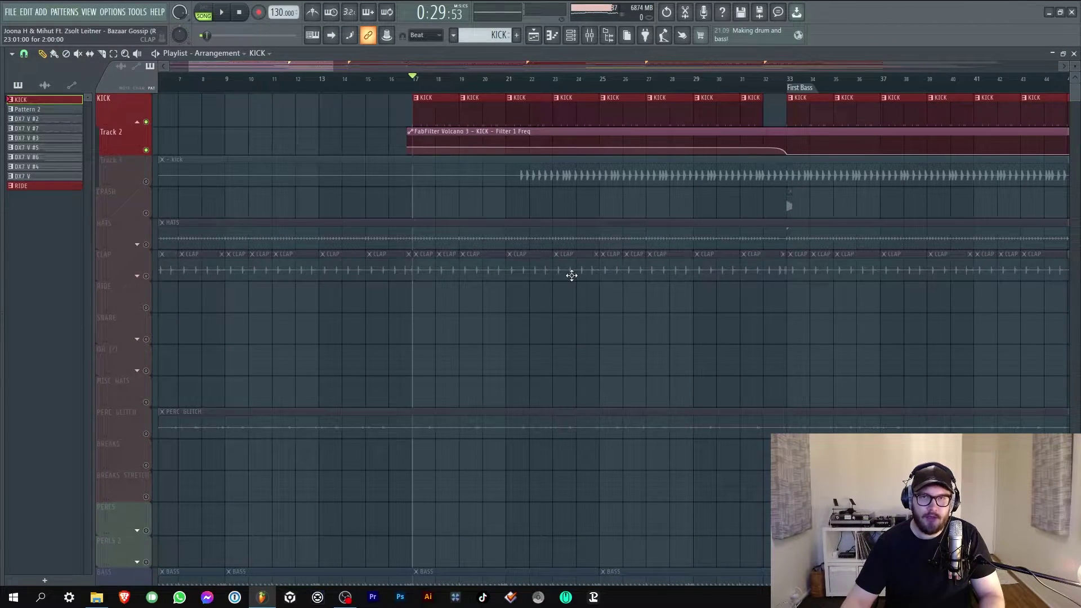
key("space")
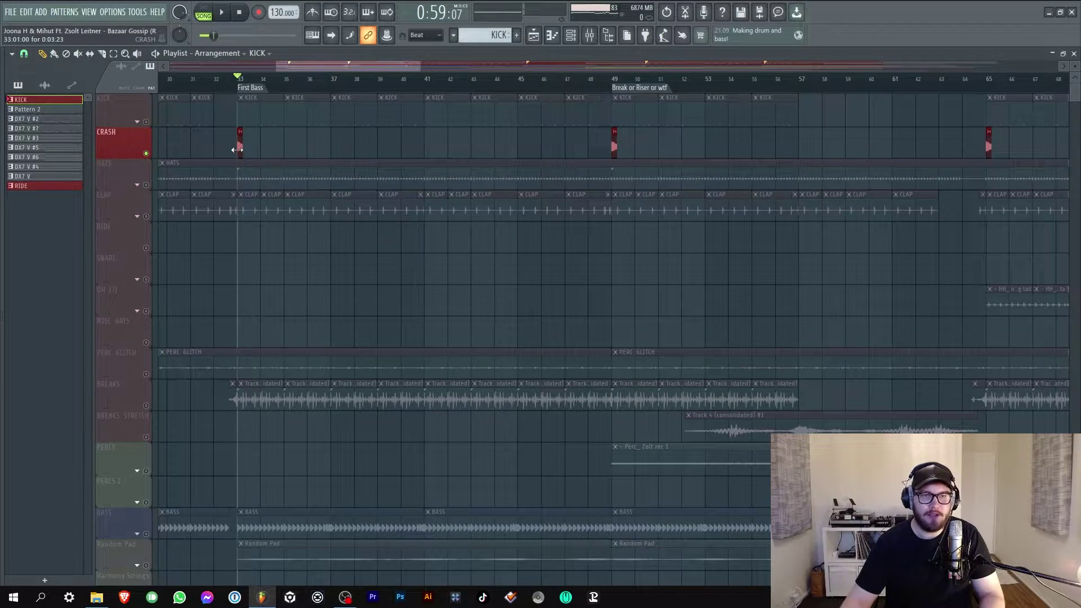
Mark the crash clip at First Bass as the playback range and bring up the CRASH mixer channel
double_click(238, 149)
left_click(411, 194)
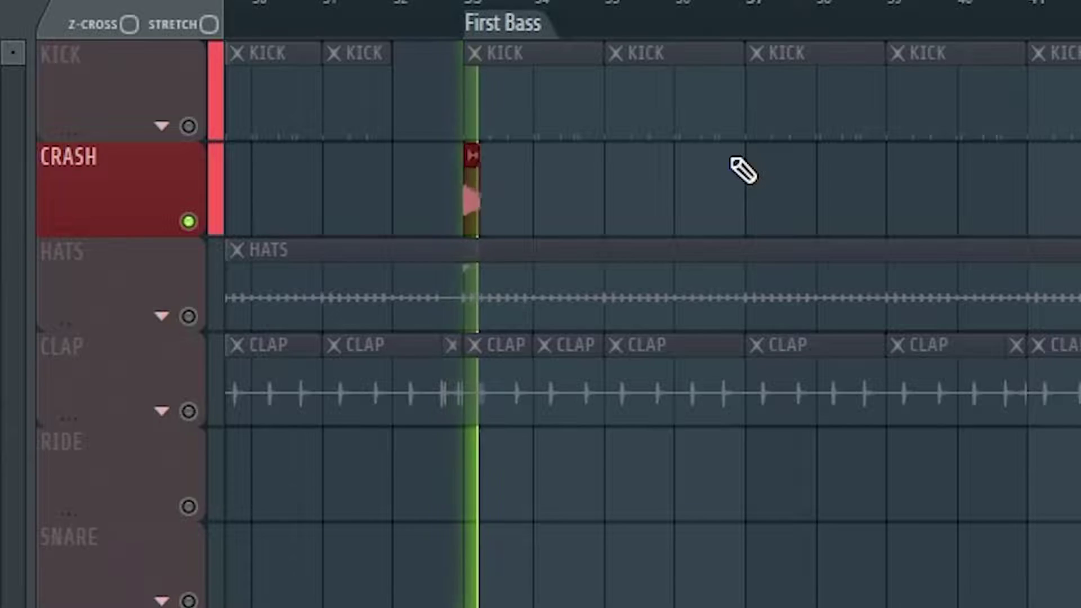
key("F9")
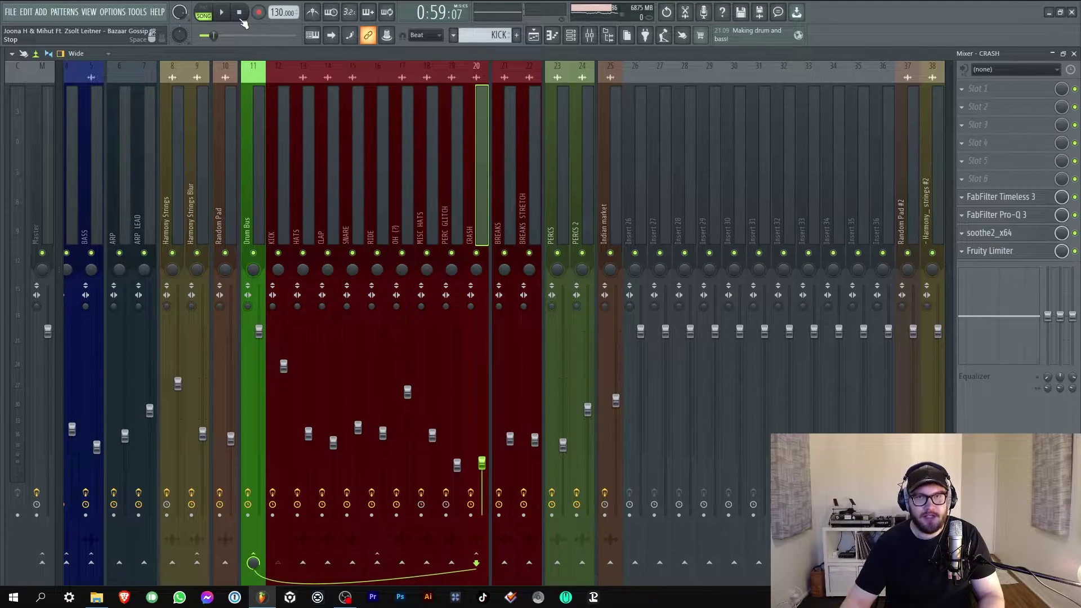
Review Timeless 3, Pro-Q 3, soothe2 and Fruity Limiter on the CRASH channel while auditioning it, and return to the playlist
left_click(1001, 197)
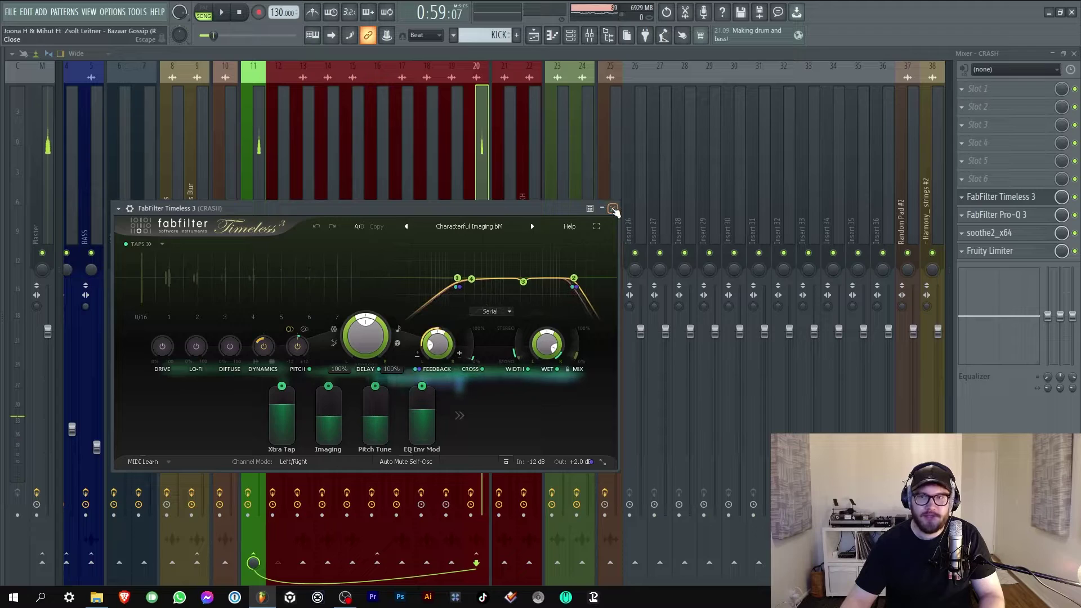
left_click(1000, 215)
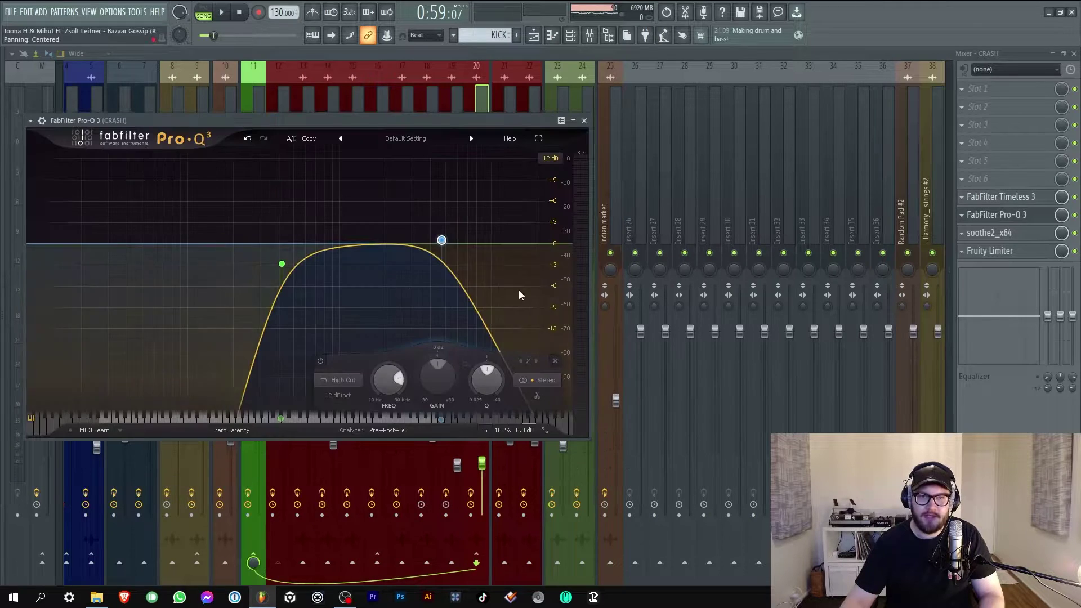
left_click(222, 13)
left_click(1025, 238)
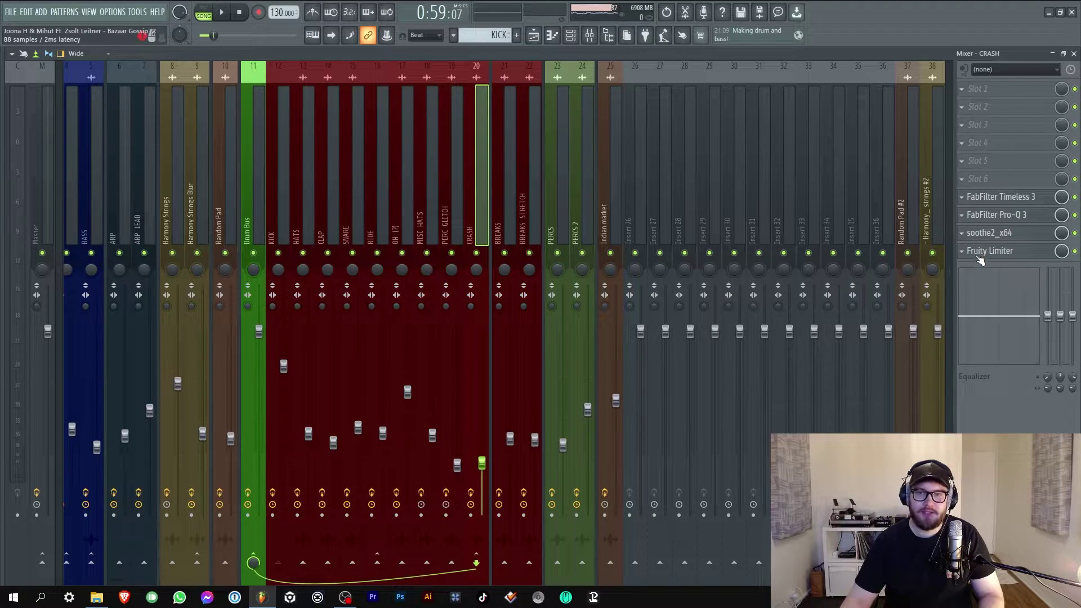
left_click(987, 253)
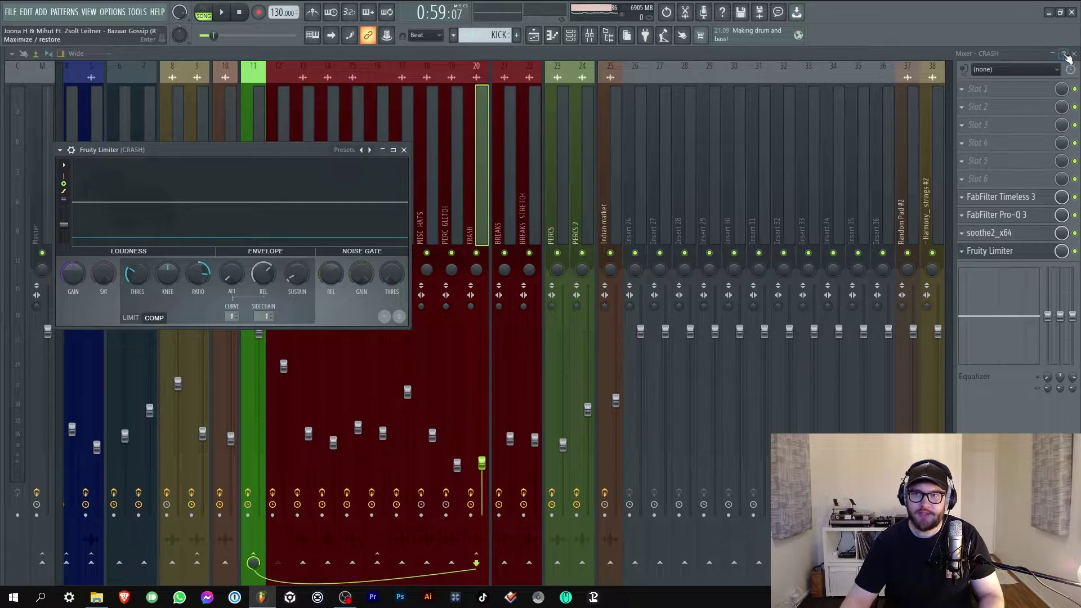
left_click(1074, 54)
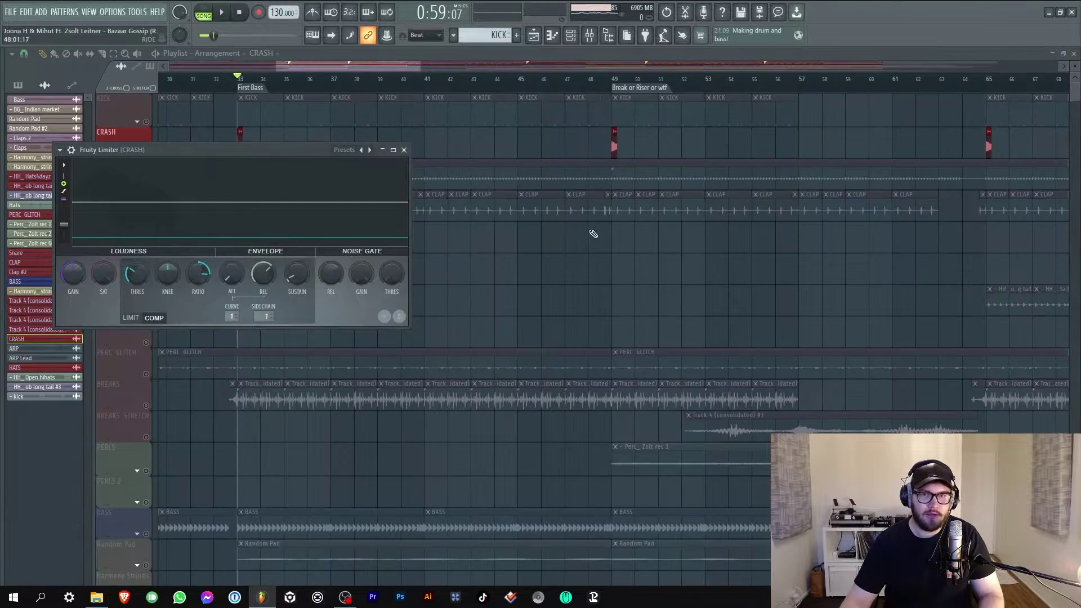
left_click(404, 150)
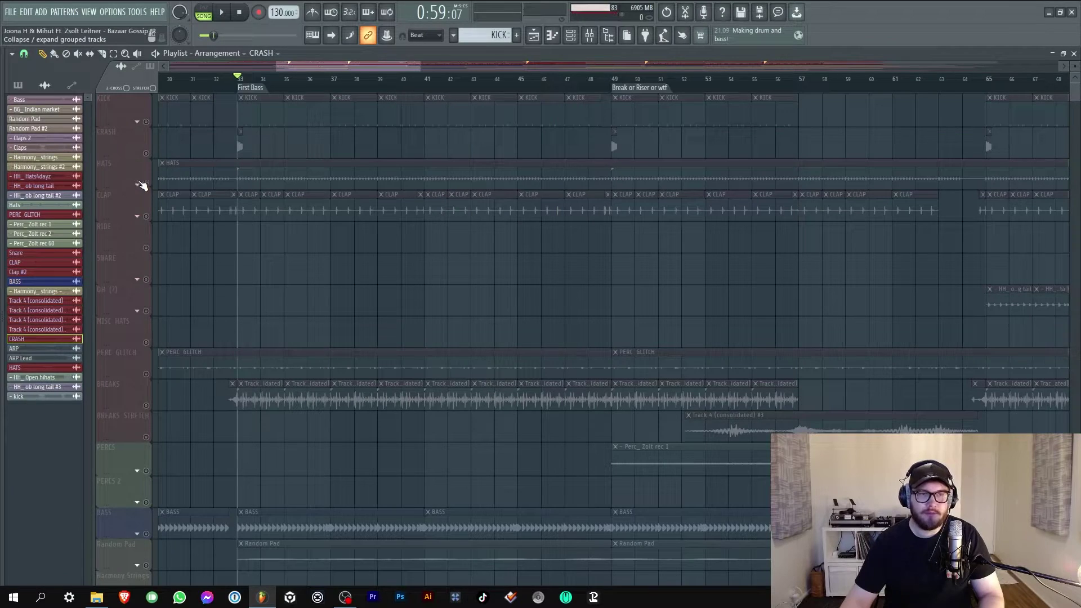
Expand the HATS track group and set the playback start to bar 22, where the open hi-hat recording comes in
left_click(142, 188)
left_click(309, 66)
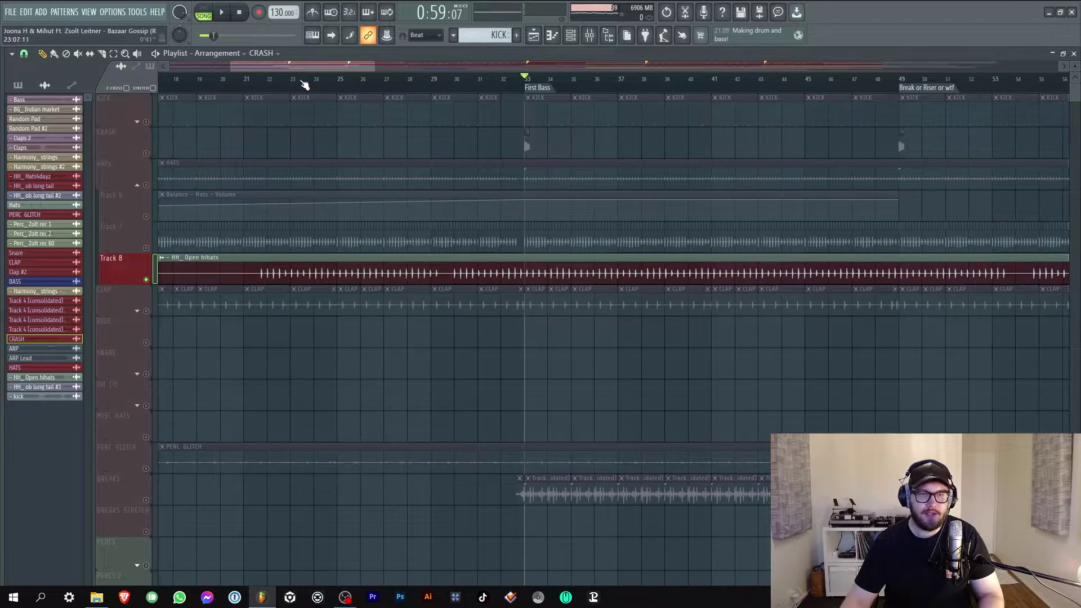
left_click(290, 85)
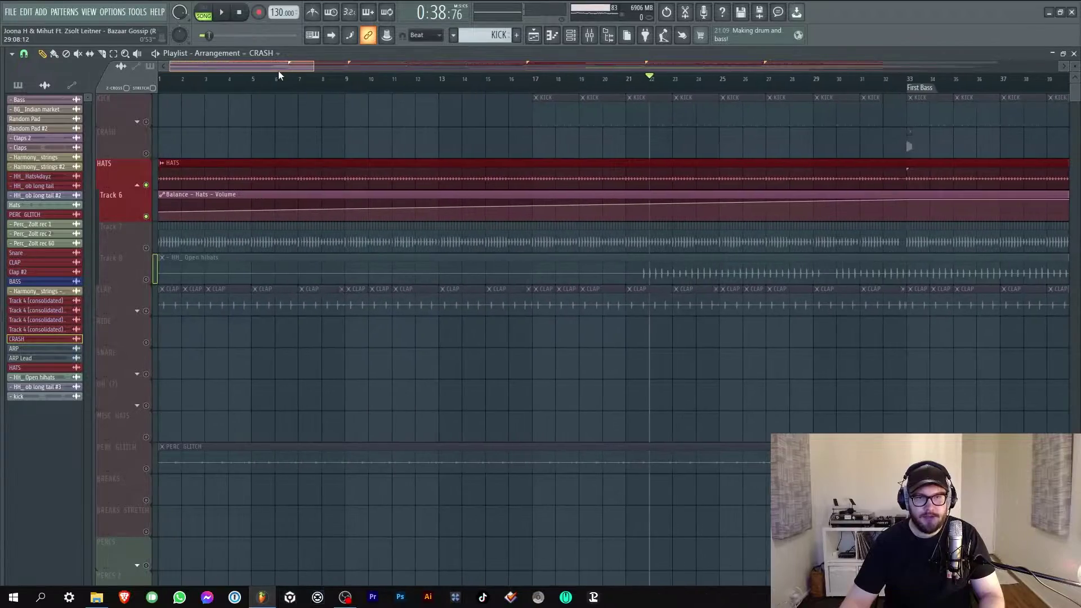
left_click_drag(279, 70, 317, 68)
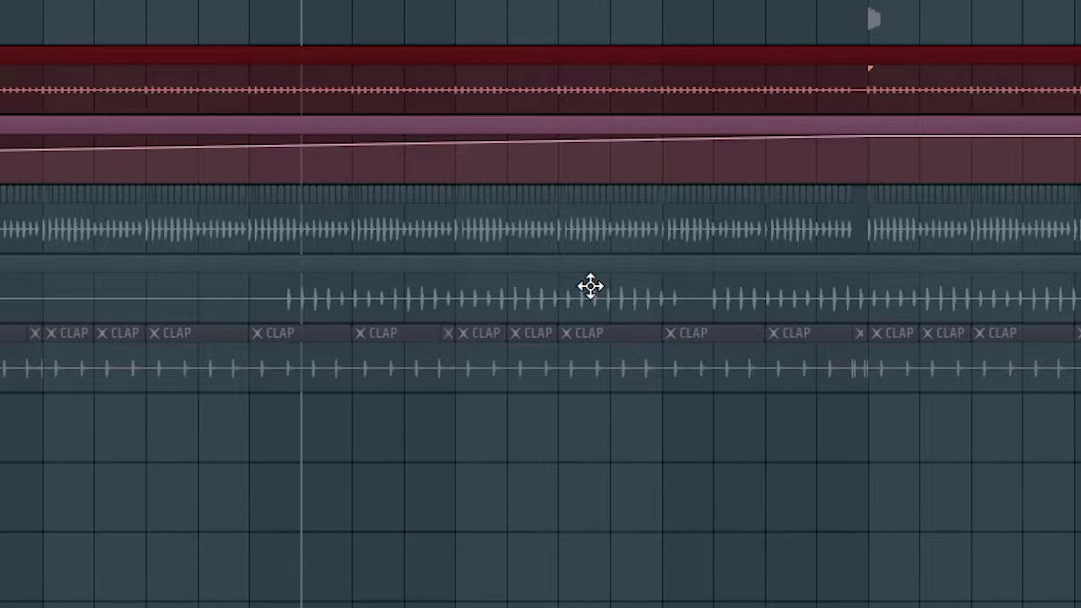
Bring up the HATS mixer channel, enable its first FabFilter Pro-Q 3 and check the low and high cuts during playback
left_click(590, 35)
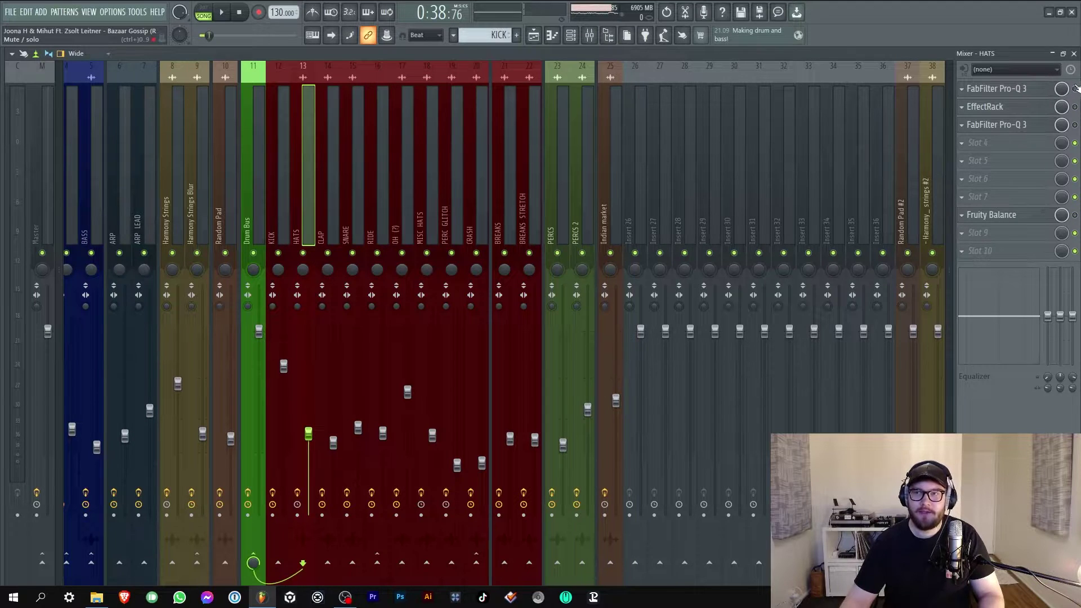
left_click(1020, 94)
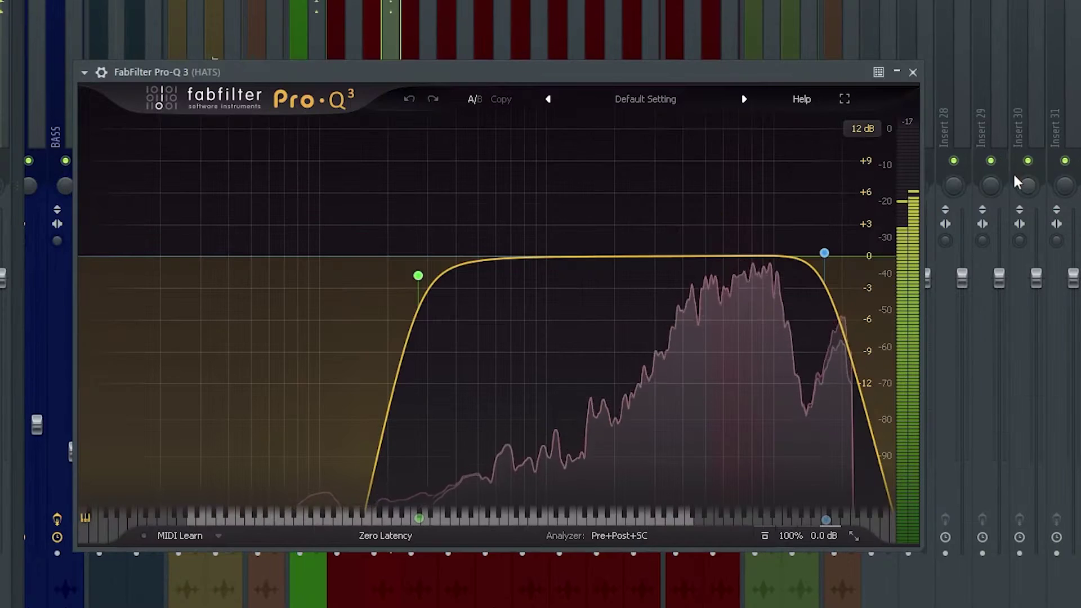
left_click(1001, 90)
Look through the Radiator, PanMan and MicroShift modules in the EffectRack on the HATS channel
left_click(1018, 109)
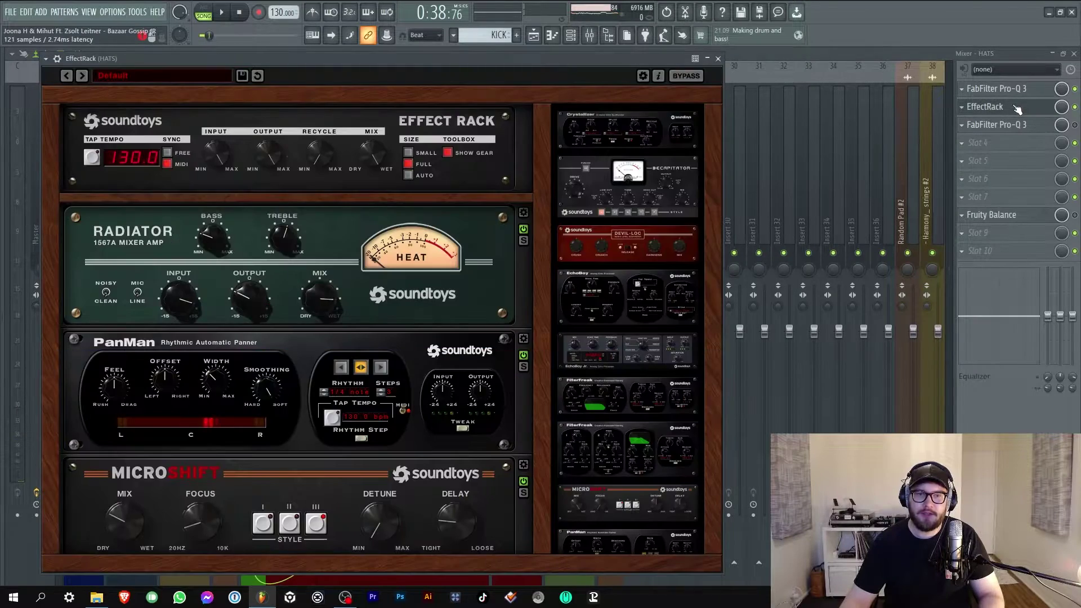
scroll(537, 508, "down", 1)
scroll(537, 495, "up", 1)
scroll(531, 303, "down", 1)
scroll(528, 311, "up", 1)
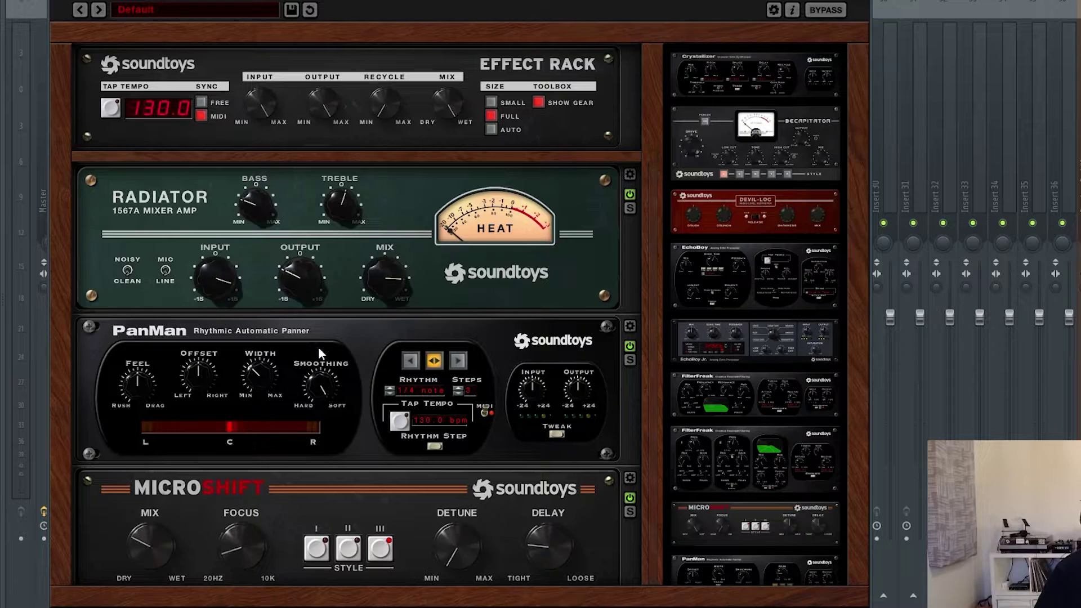
scroll(654, 368, "down", 1)
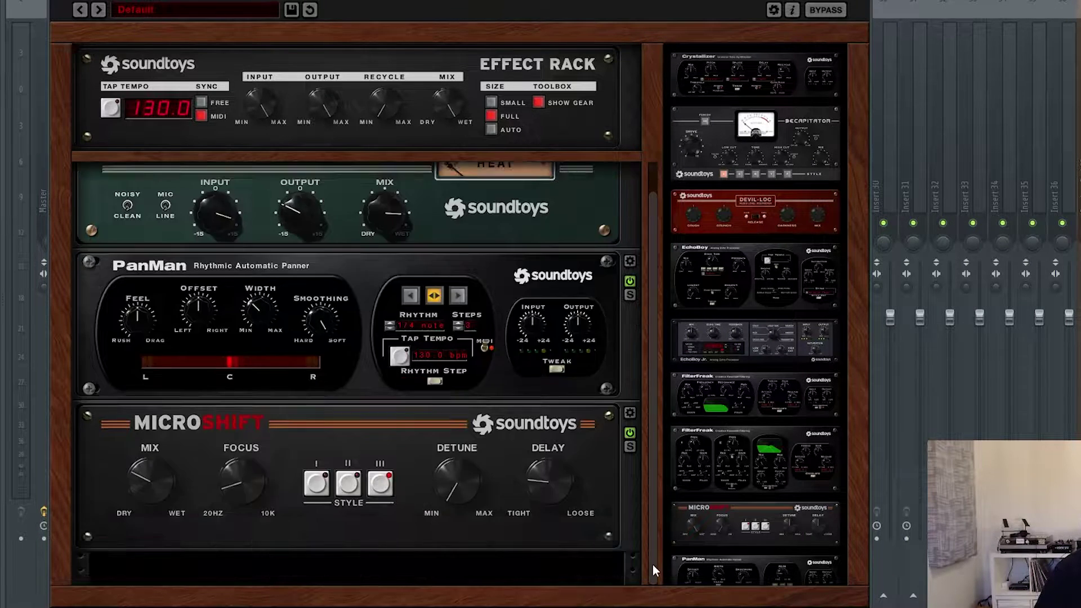
scroll(654, 369, "up", 1)
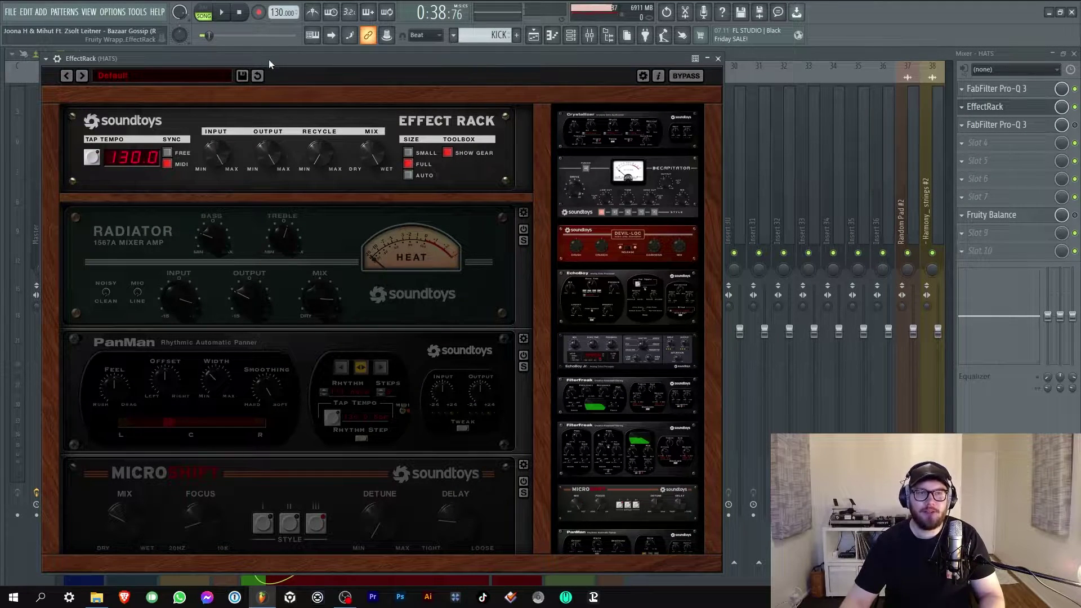
Switch on the Radiator and PanMan modules in the hats' EffectRack, auditioning the hats after each one
left_click(524, 228)
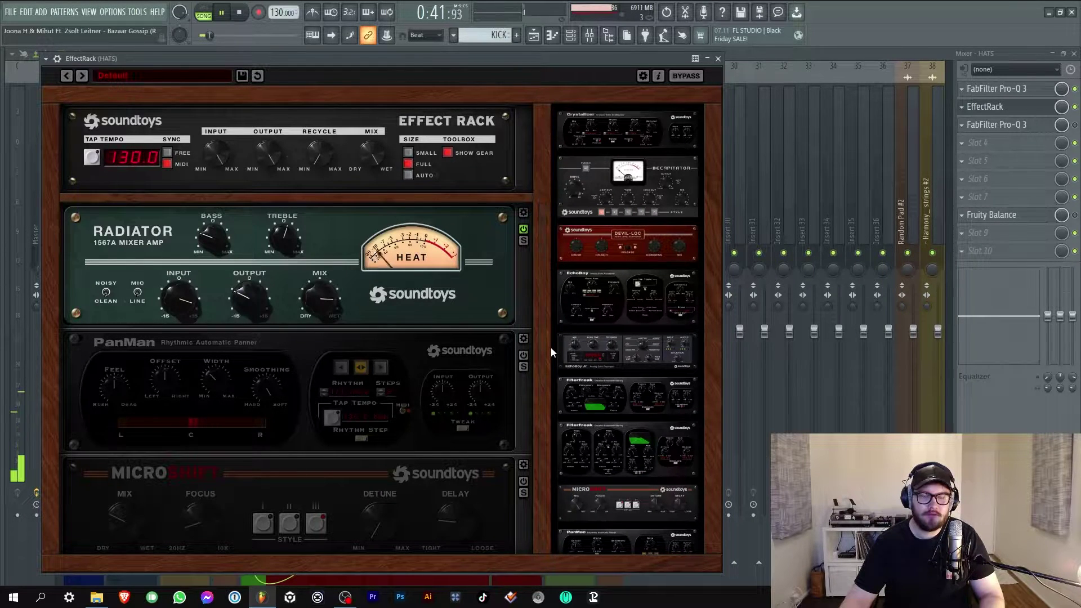
key("space")
left_click(520, 355)
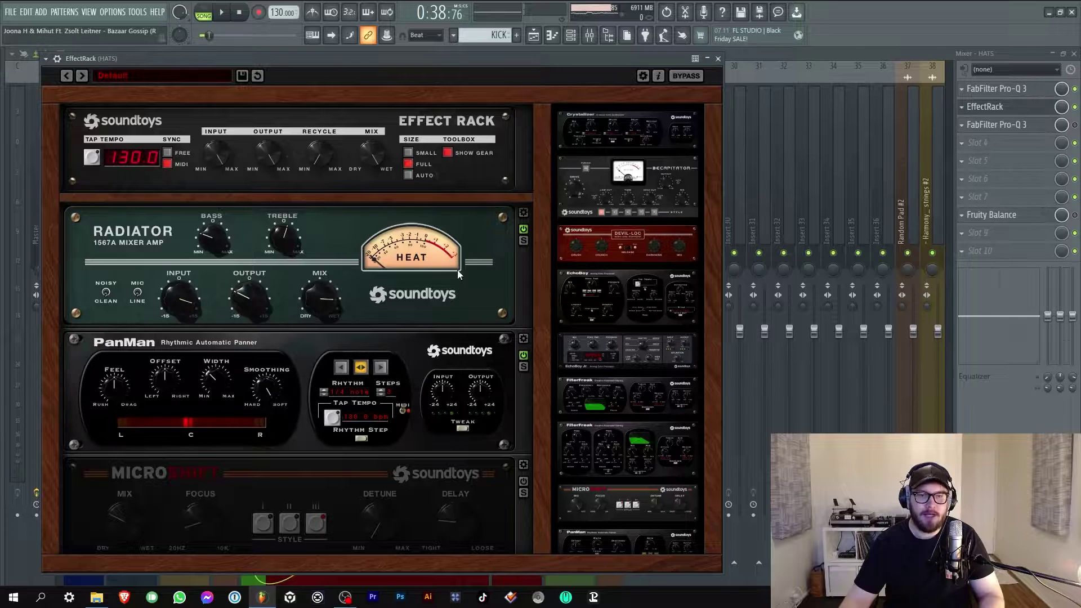
key("space")
key("space")
Adjust the MicroShift delay, switch the MicroShift module on and audition the hats through the full rack
scroll(435, 421, "down", 2)
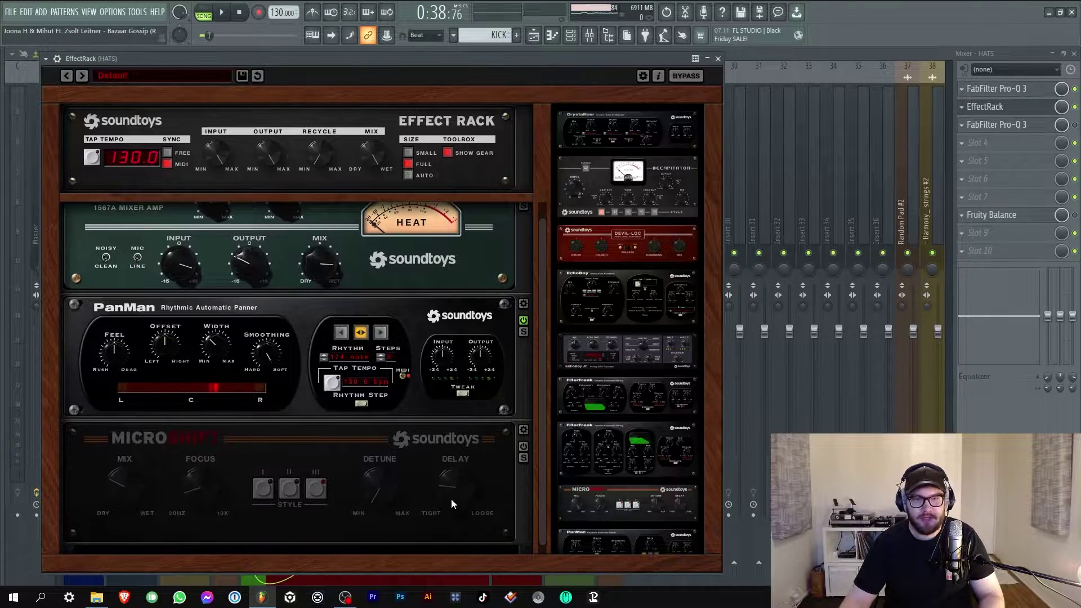
left_click_drag(451, 499, 461, 491)
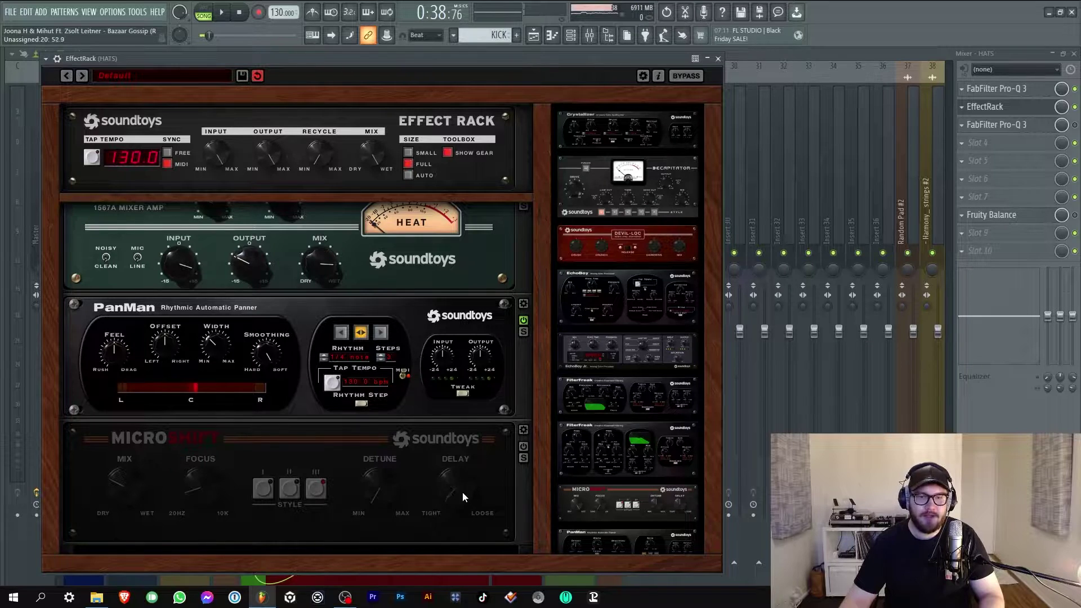
key("space")
left_click(523, 446)
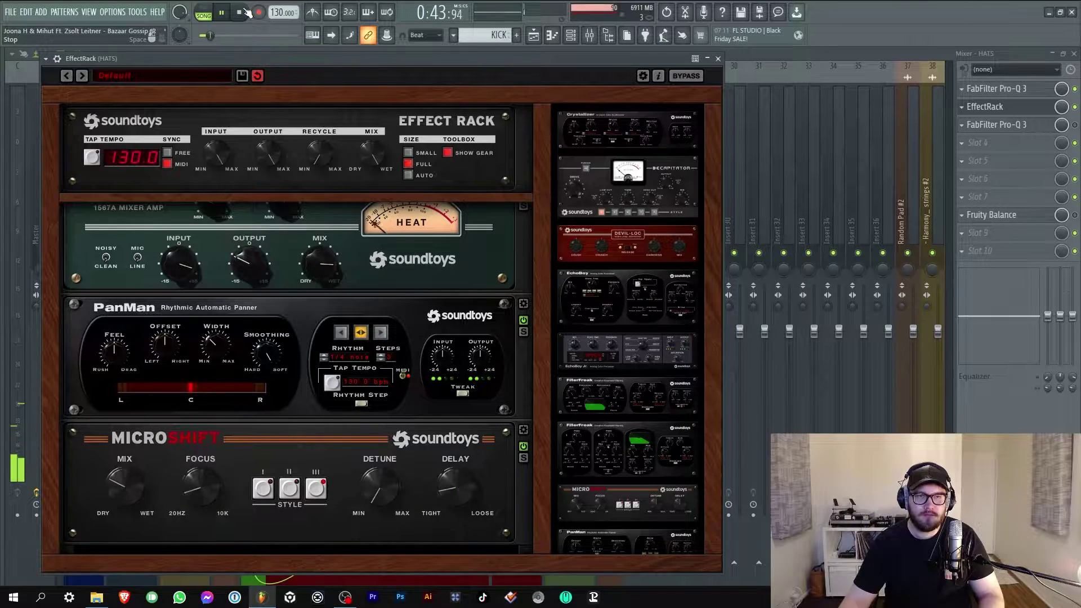
left_click(244, 11)
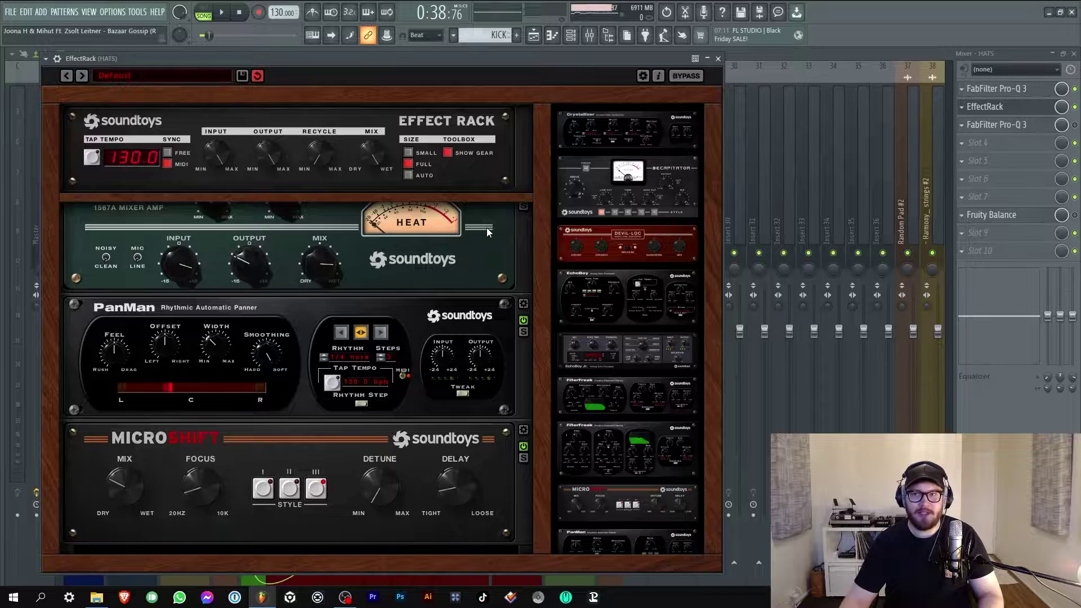
Close the hats' EffectRack, open the channel's second FabFilter Pro-Q 3 and audition the hats through it
left_click(722, 60)
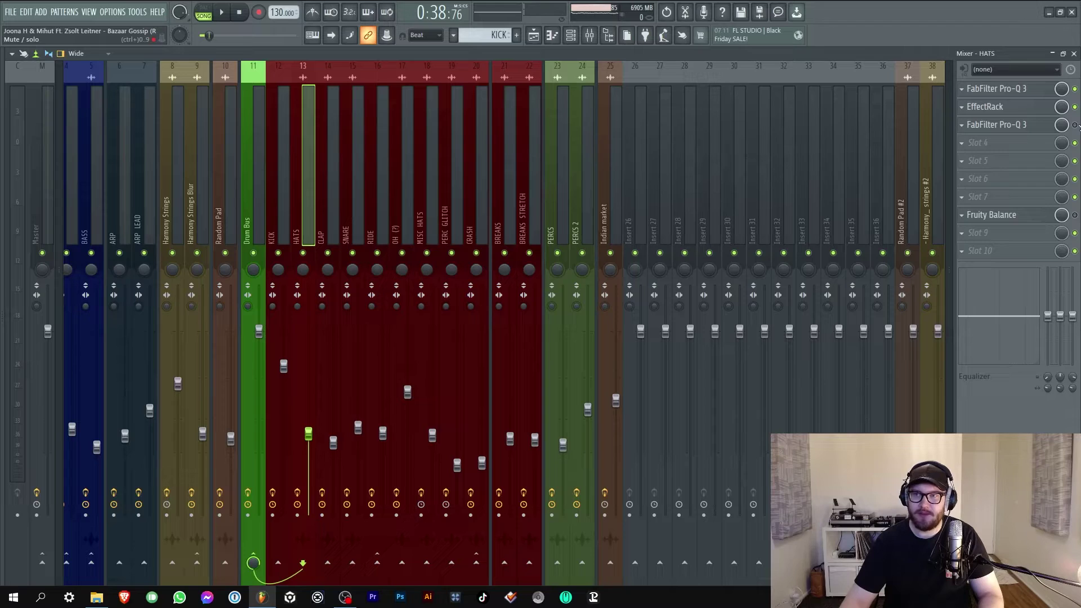
left_click(1033, 131)
key("space")
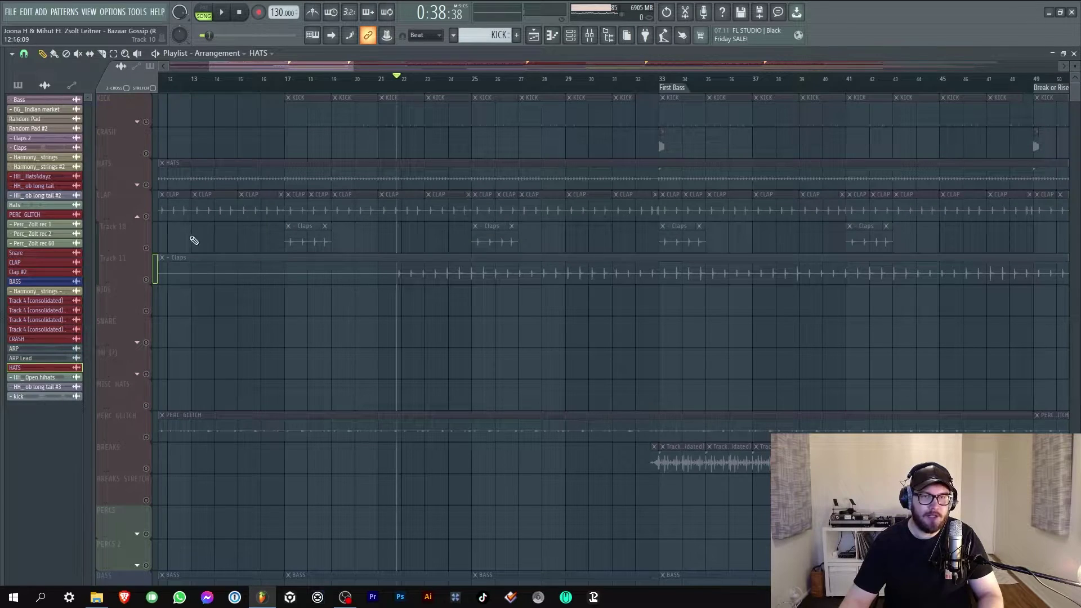
Solo the CLAP track and open a CLAP clip's audio settings to check its time-stretching pitch
left_click(137, 217)
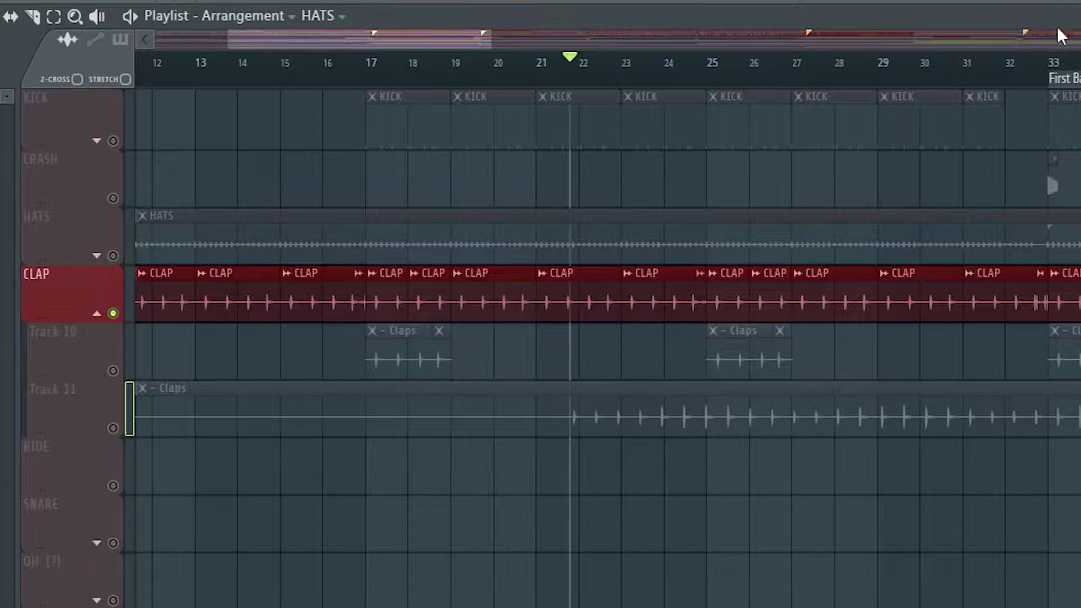
double_click(477, 273)
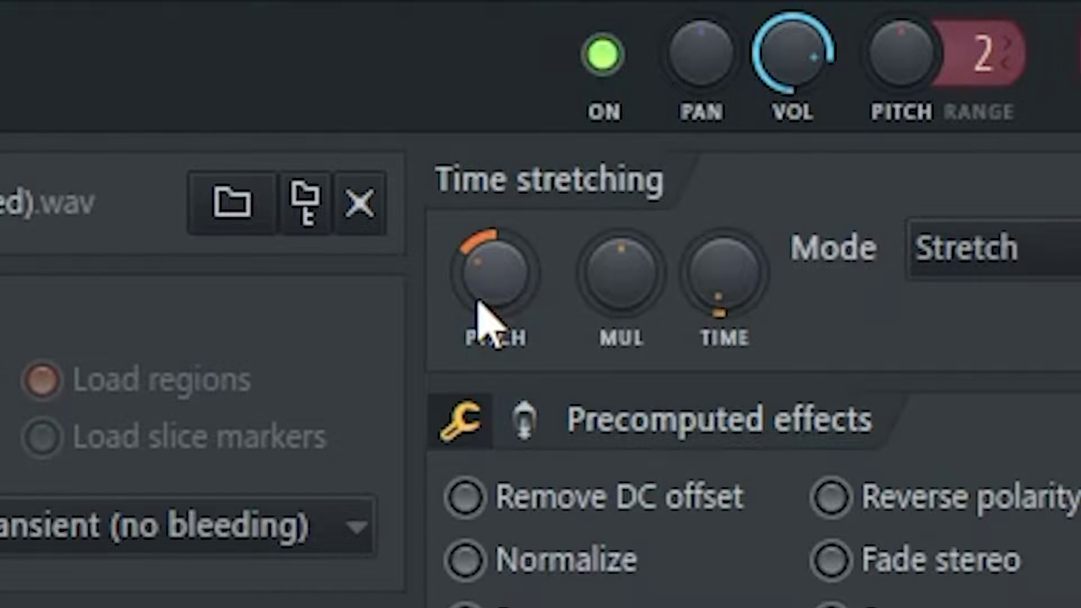
left_click_drag(361, 176, 361, 172)
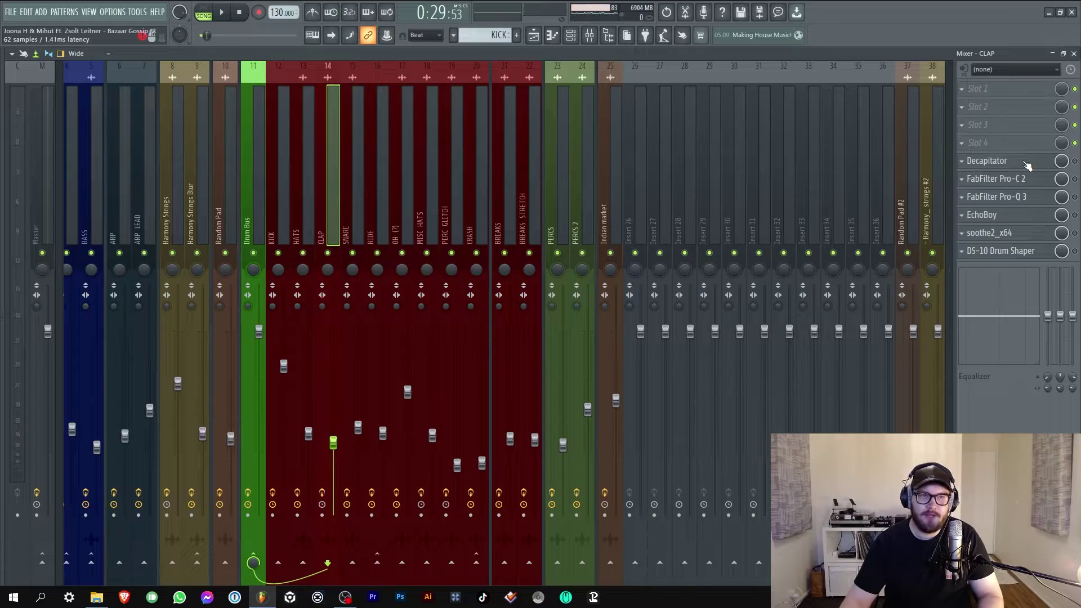
Enable Decapitator, FabFilter Pro-C 2 and Pro-Q 3 on the CLAP channel, comparing the clap with Decapitator bypassed and active
left_click(1026, 163)
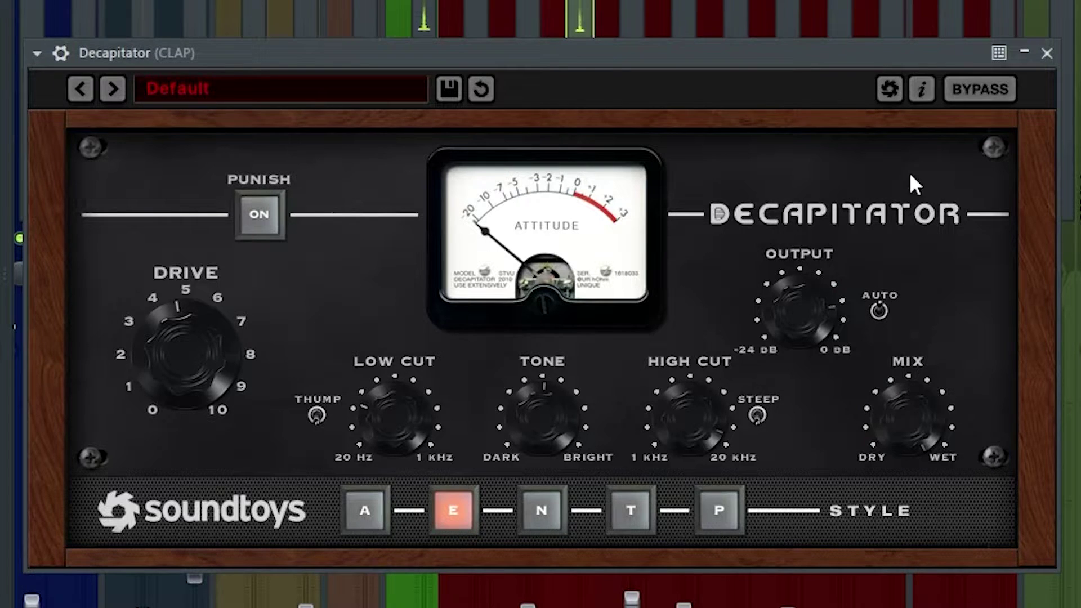
left_click(960, 96)
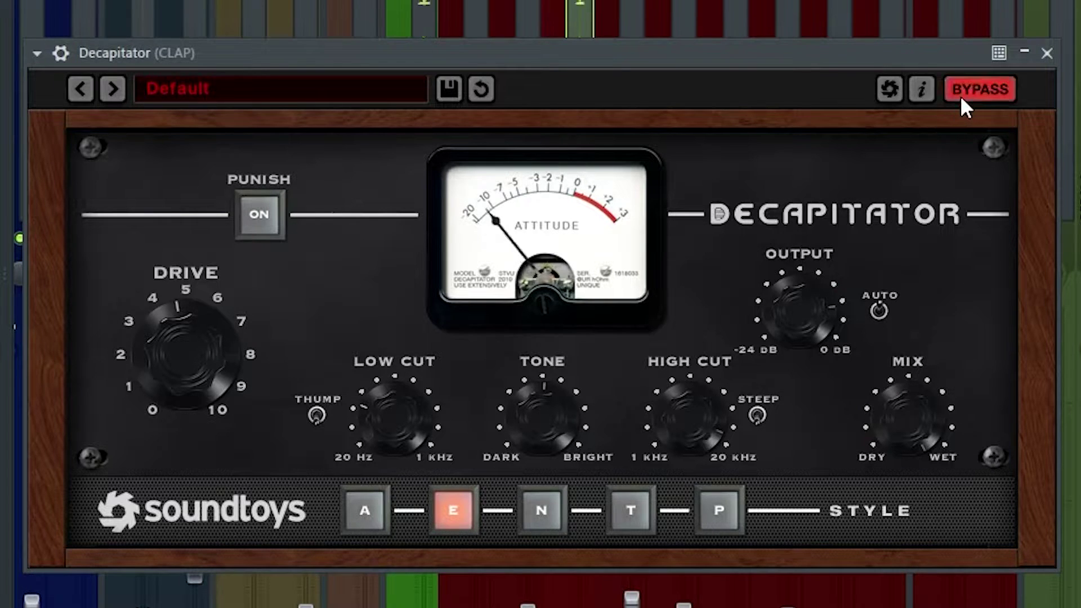
left_click(961, 96)
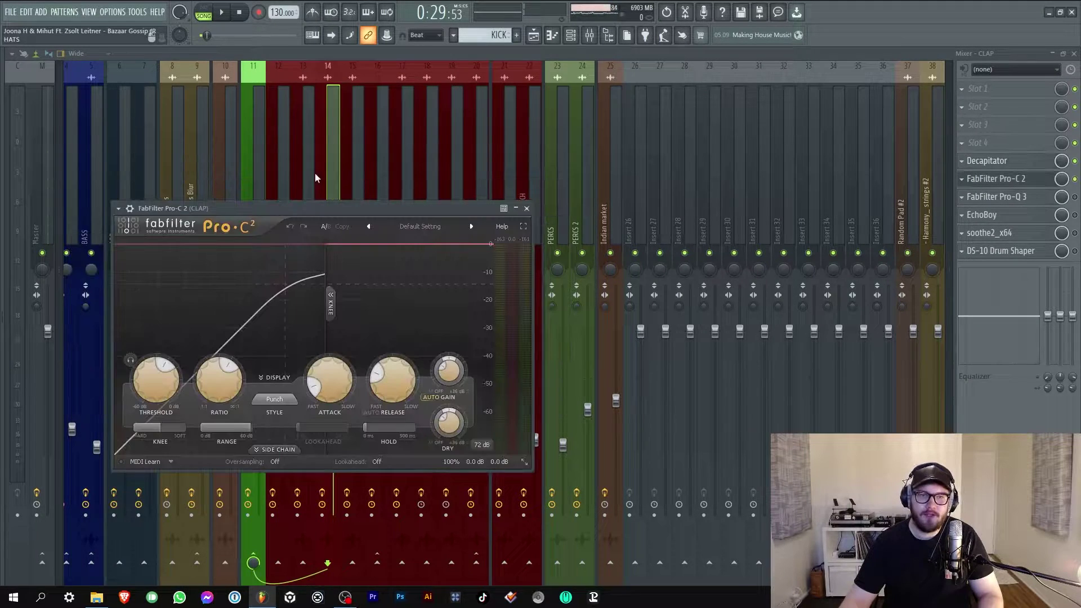
key("space")
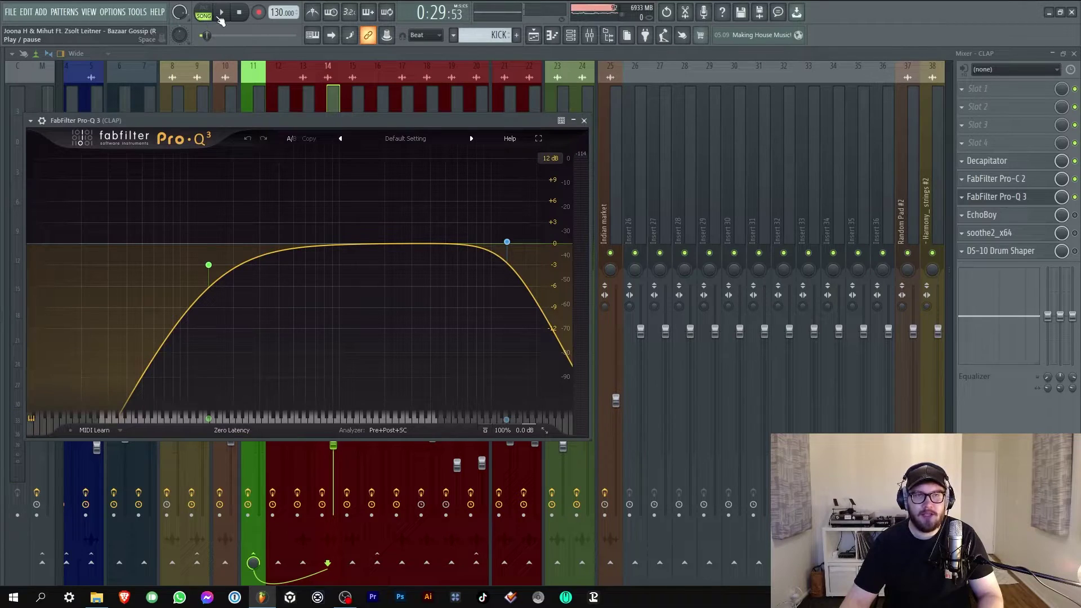
key("space")
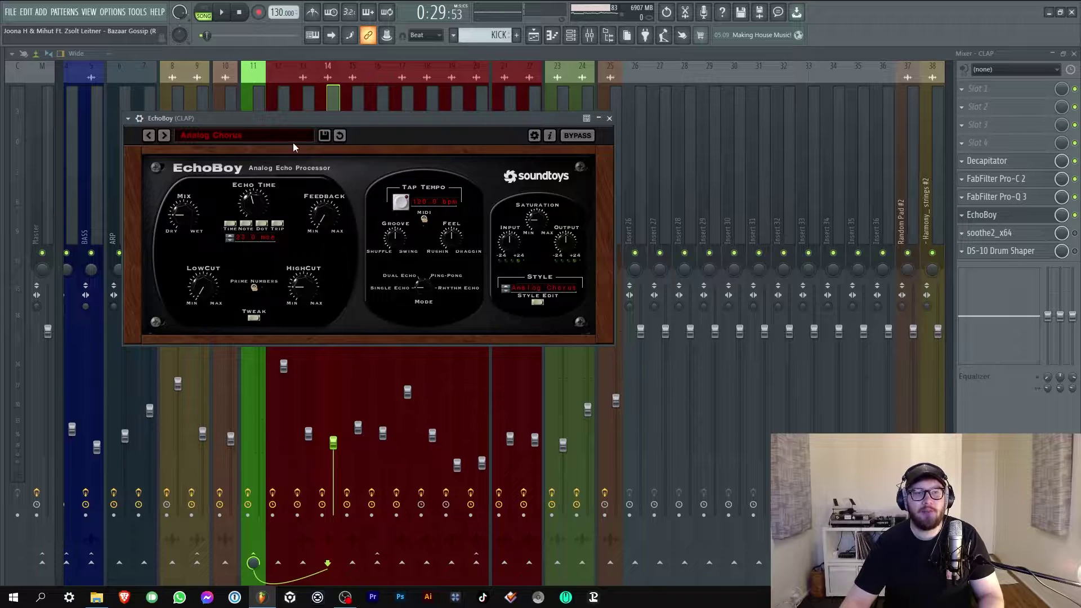
Enable EchoBoy, soothe2 and DS-10 Drum Shaper on the CLAP channel, comparing the clap with EchoBoy bypassed and active
left_click(222, 14)
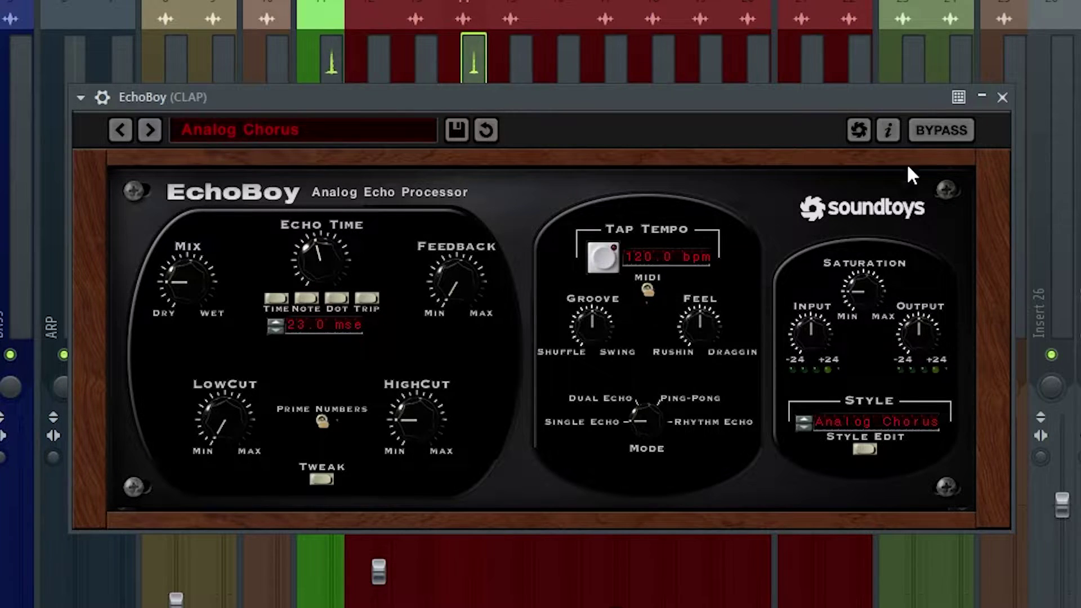
left_click(938, 138)
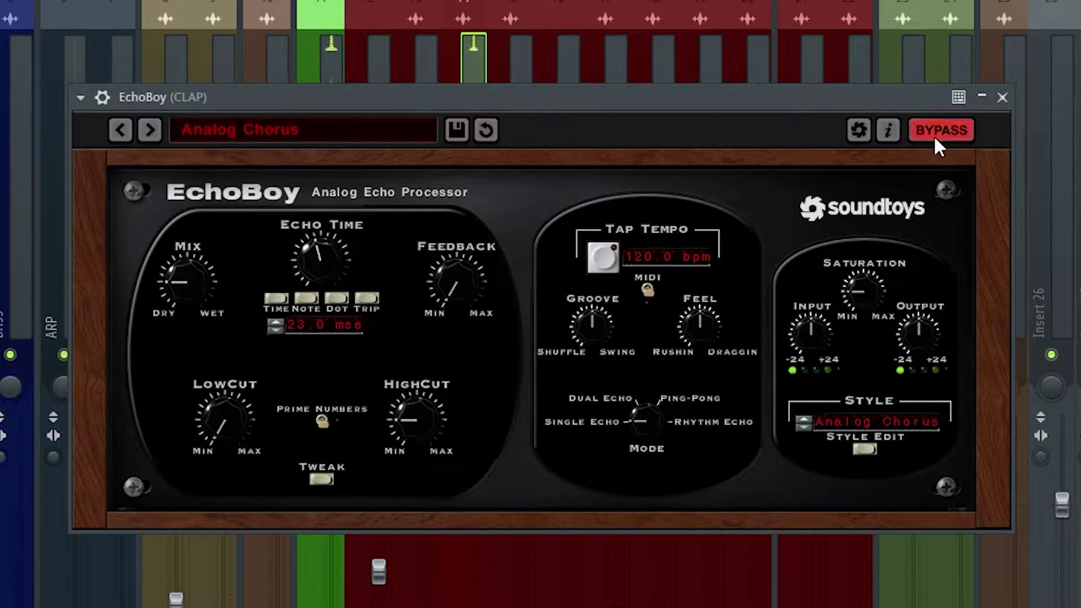
left_click(935, 138)
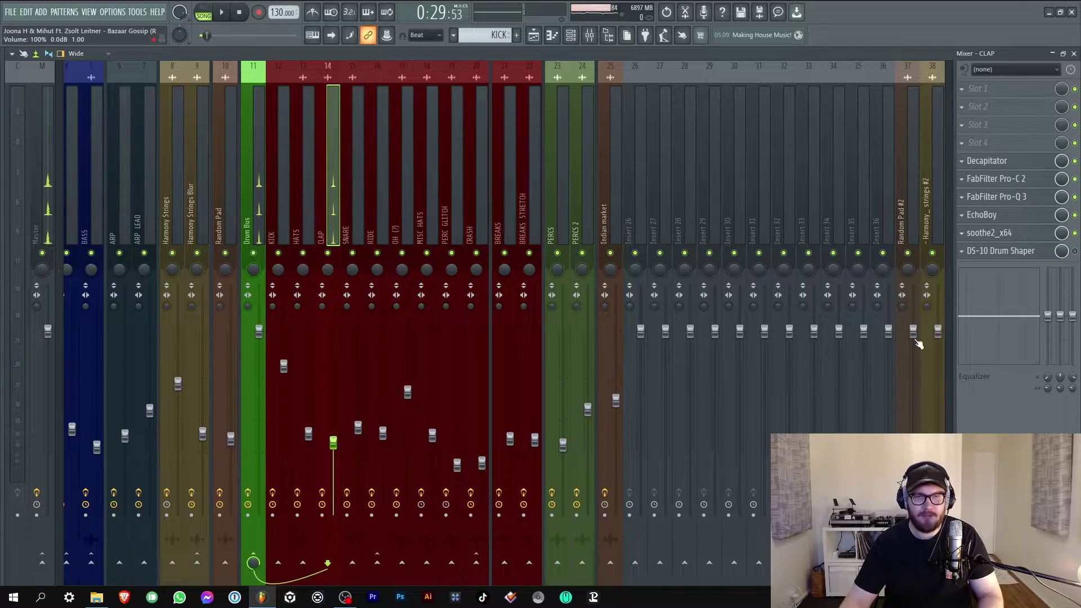
left_click(1000, 250)
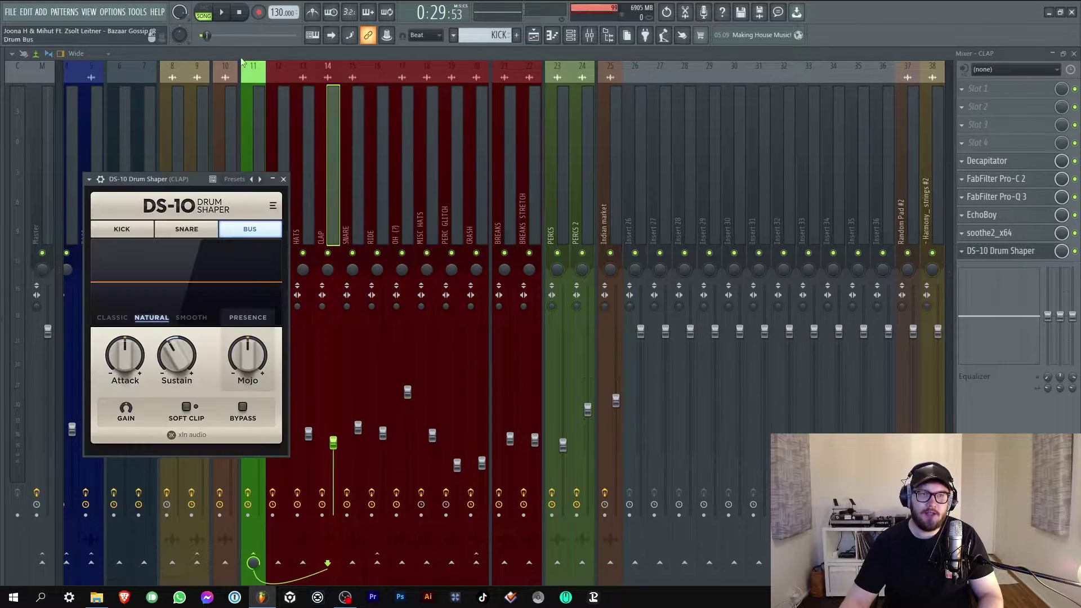
left_click(224, 13)
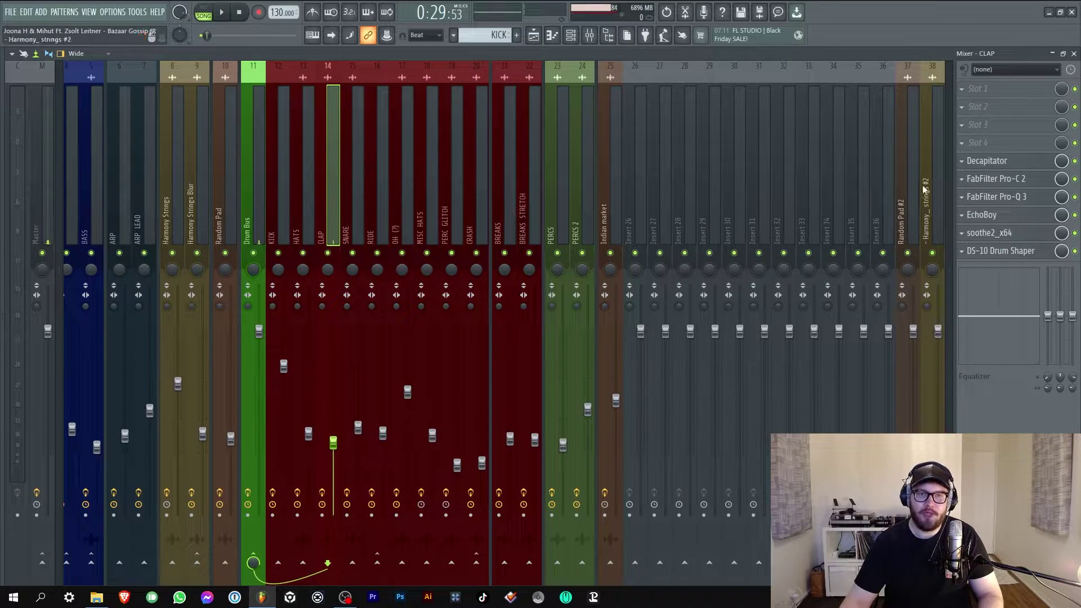
Find the RIDE clips around bar 145 in the playlist, open their pattern and review the steps' velocity and panning
key("F5")
left_click_drag(338, 66, 593, 68)
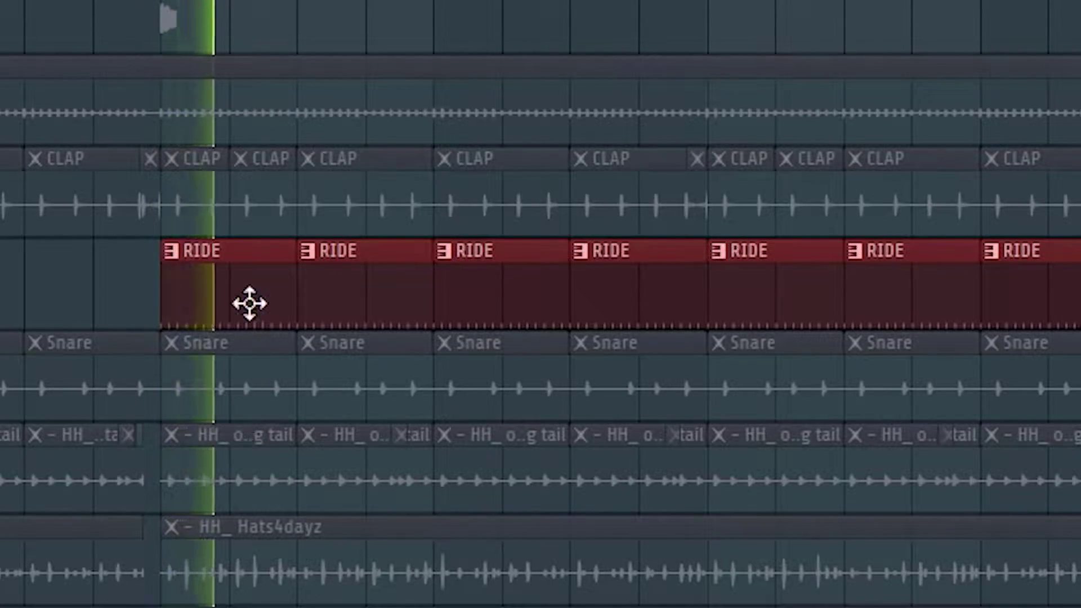
double_click(249, 305)
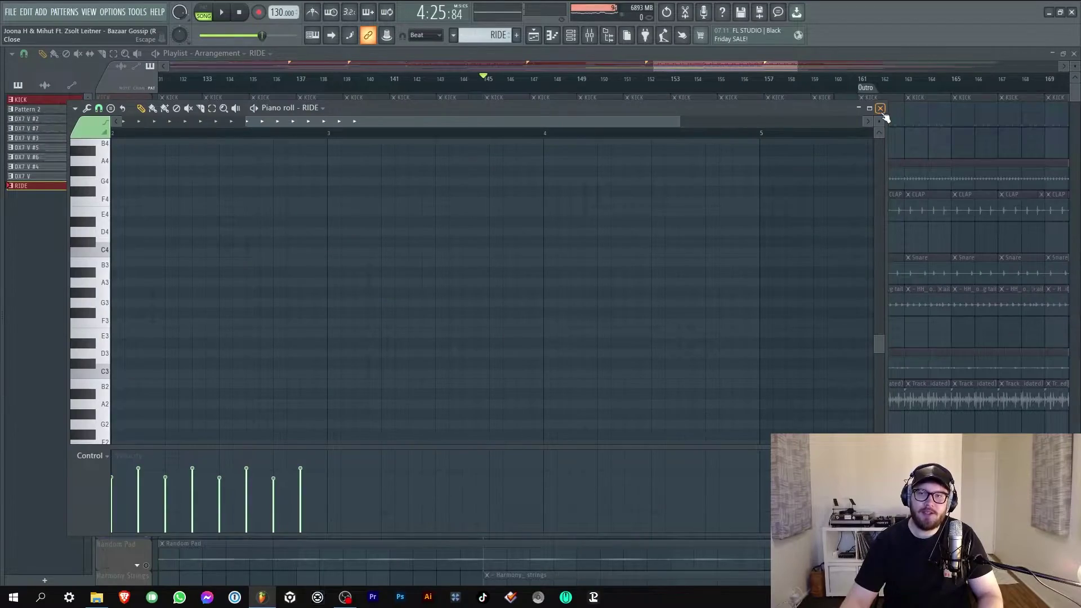
left_click(881, 109)
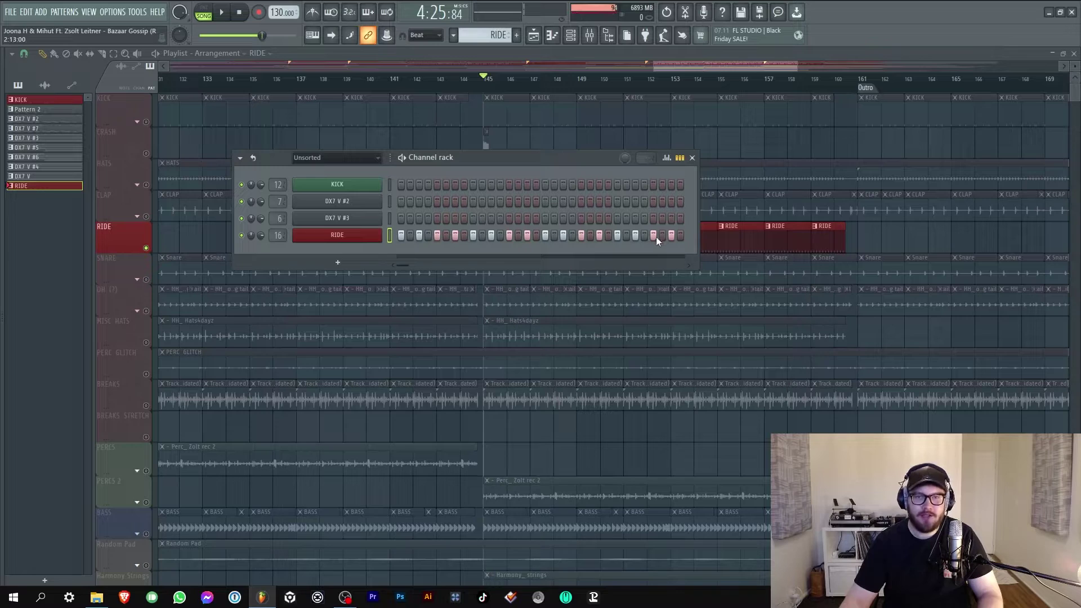
left_click(677, 161)
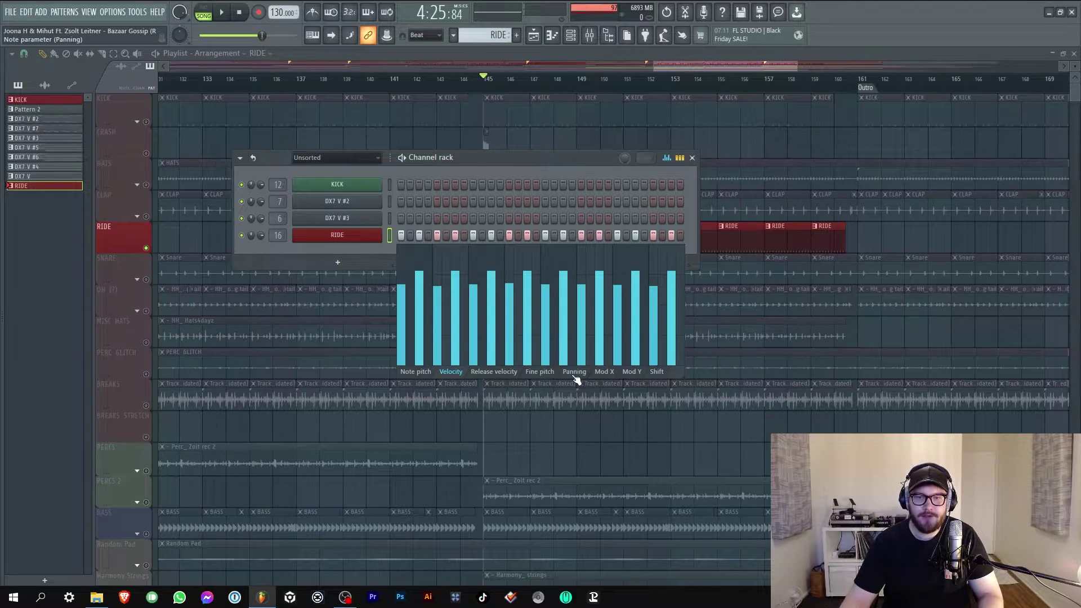
left_click(574, 373)
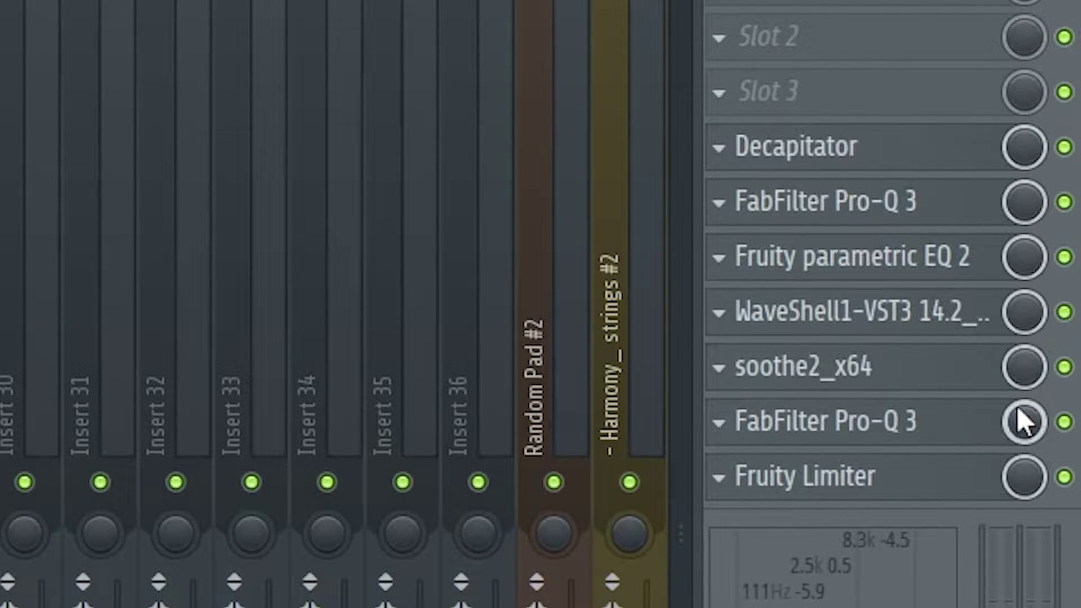
Enable the RIDE channel's effects from Decapitator through Fruity Limiter, auditioning the ride with Decapitator bypassed along the way
left_click(915, 145)
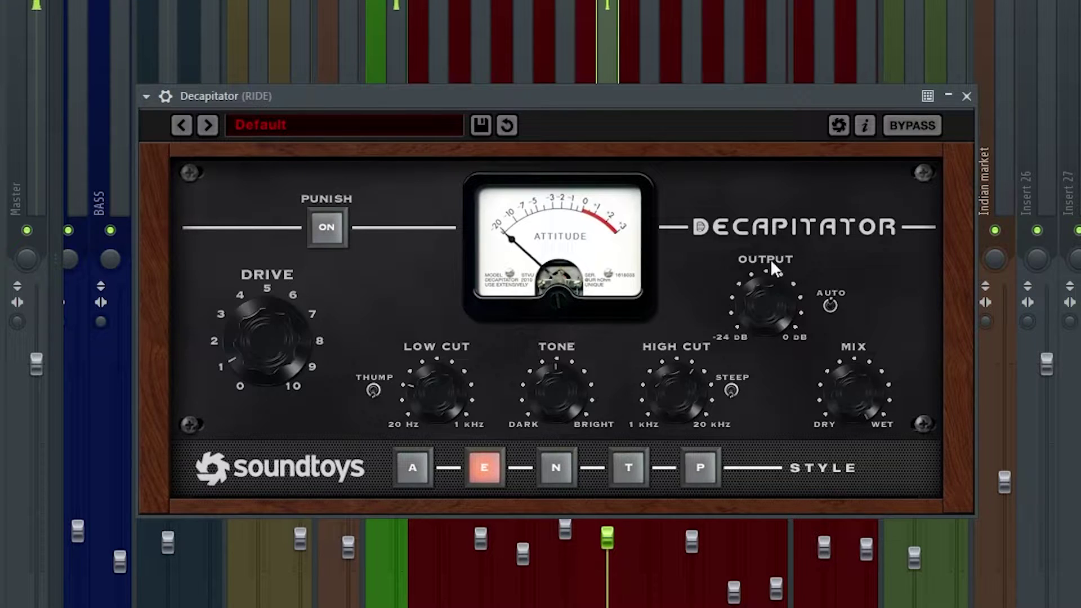
left_click(899, 126)
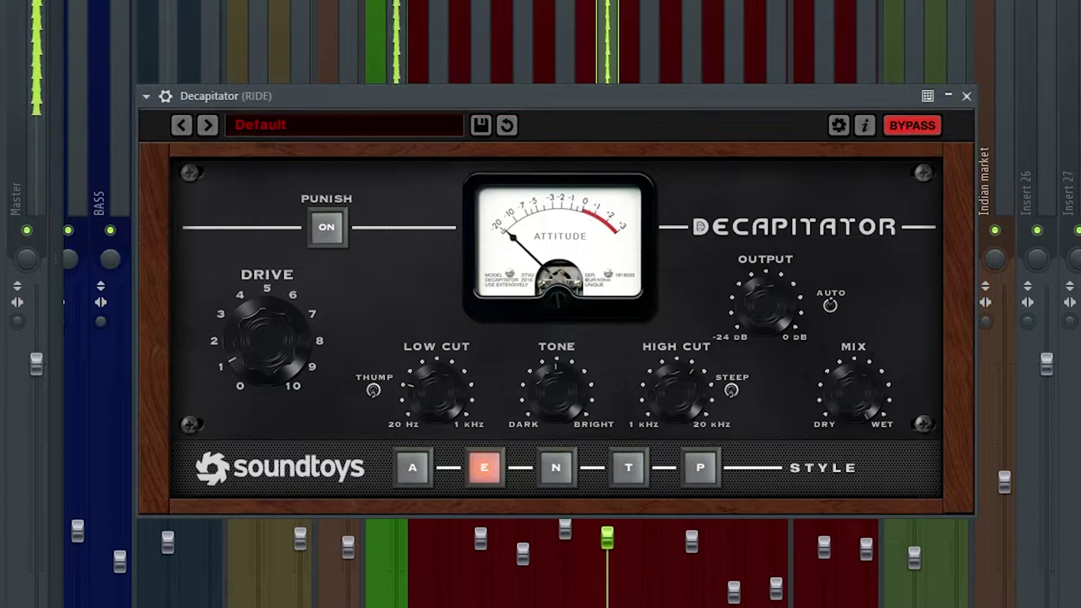
left_click(1034, 162)
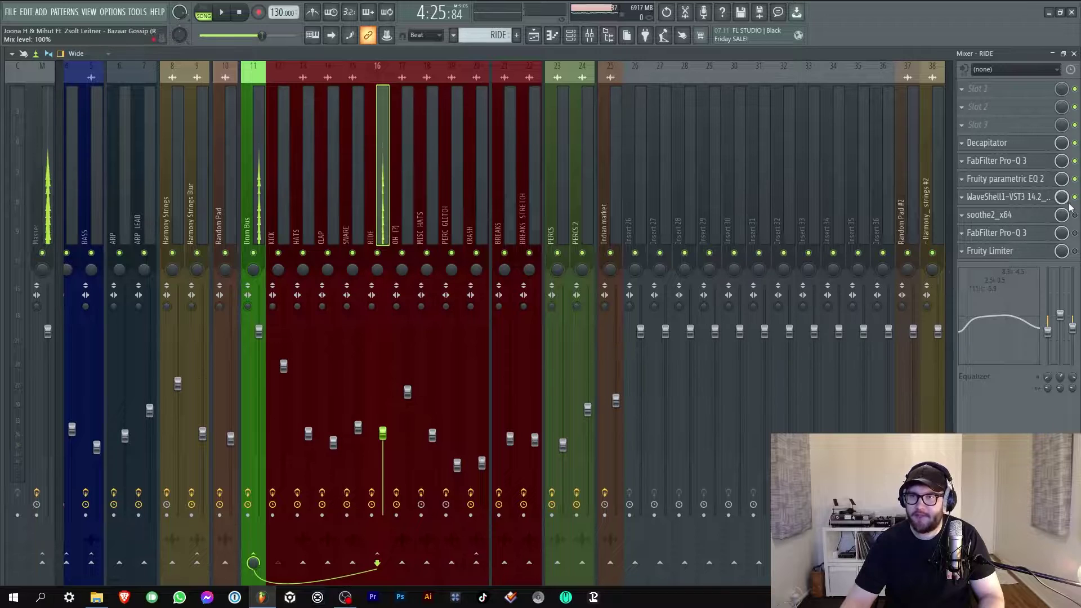
left_click(989, 215)
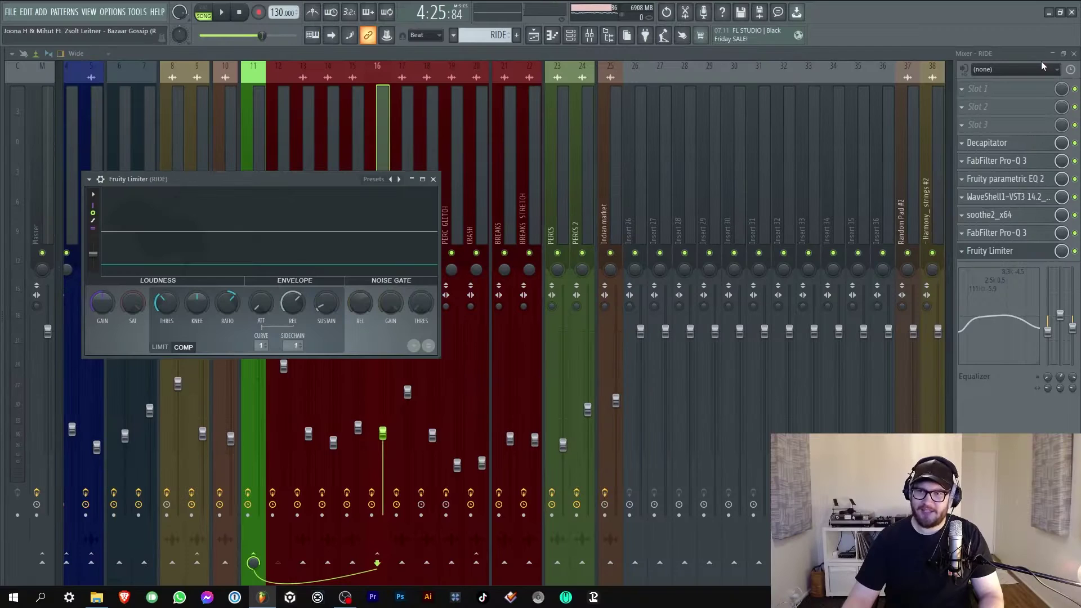
left_click(1074, 250)
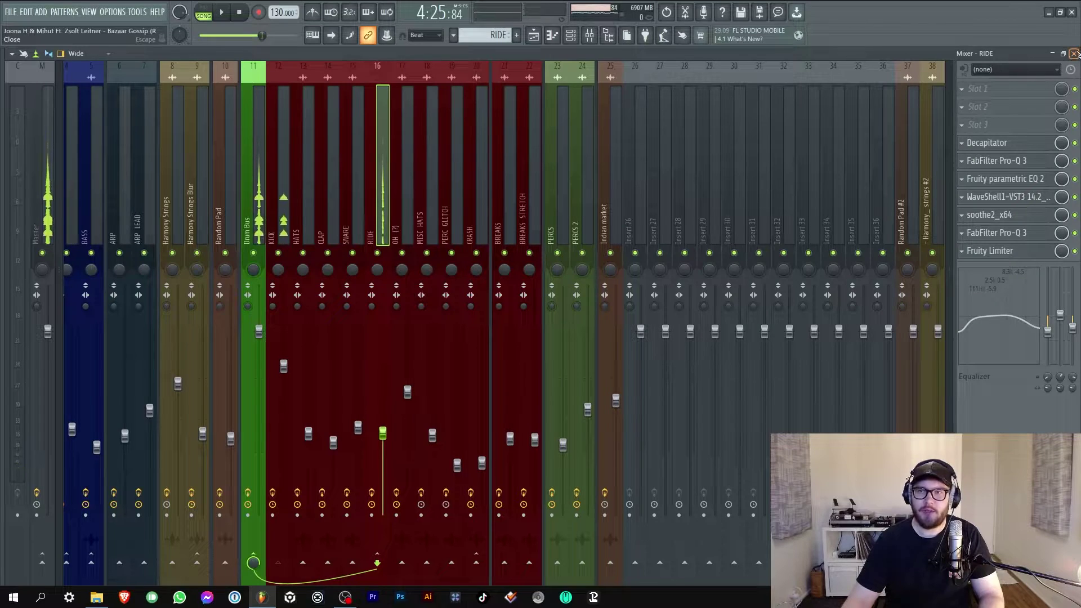
Unmute all clips on track 15 in the SNARE group and audition its raw Claps 2 recording soloed
left_click(1074, 53)
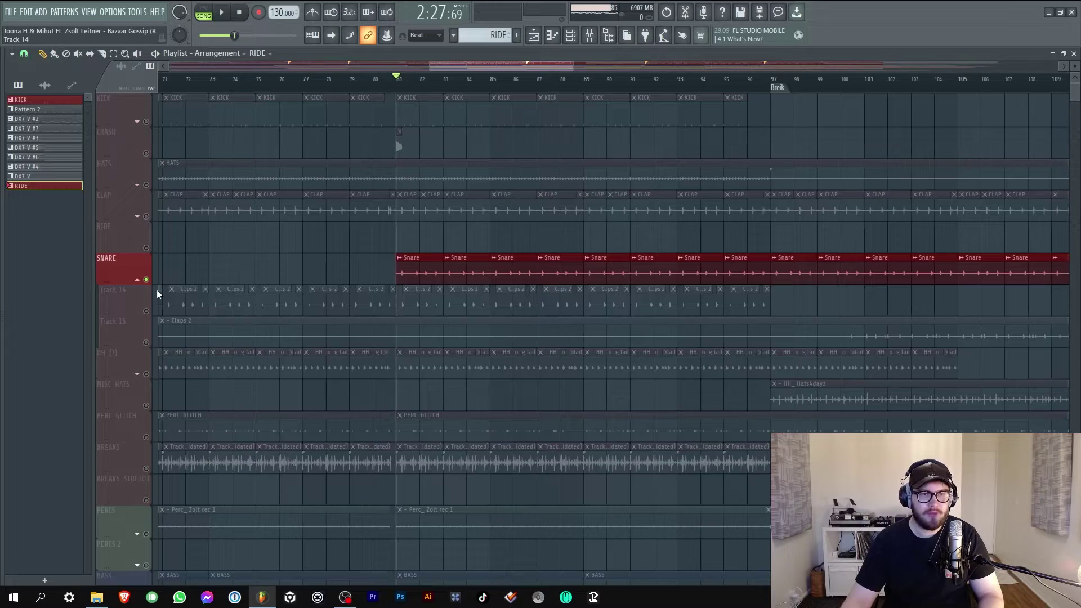
left_click(150, 280)
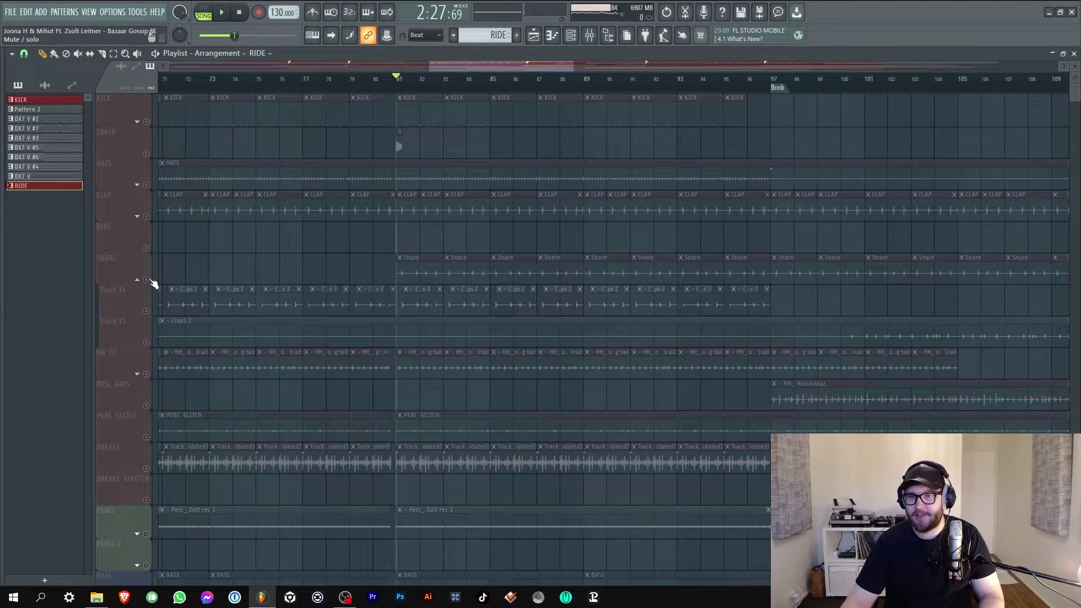
right_click(135, 337)
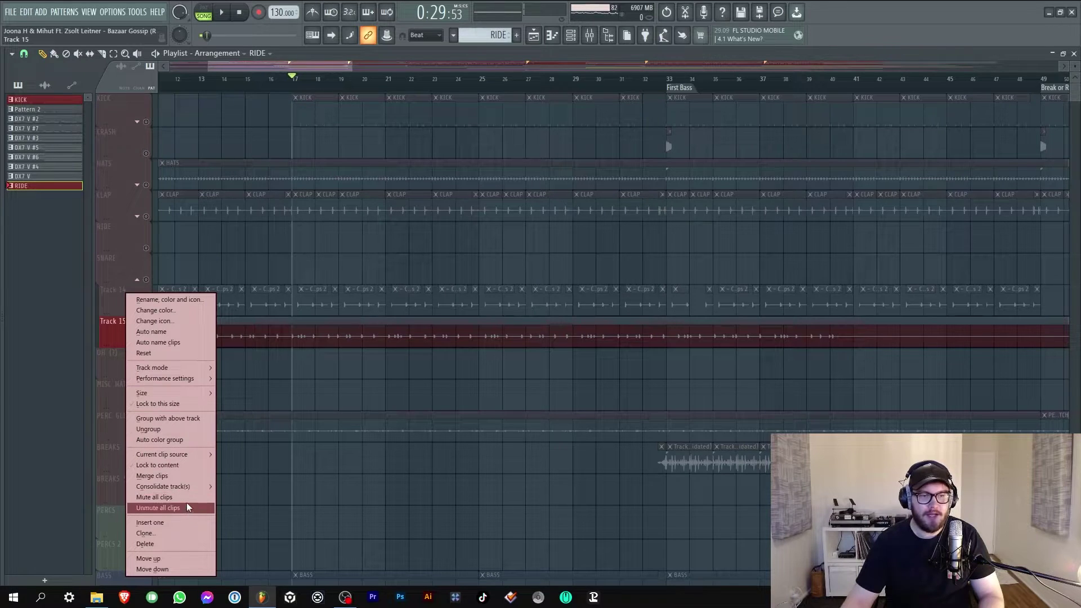
left_click(187, 501)
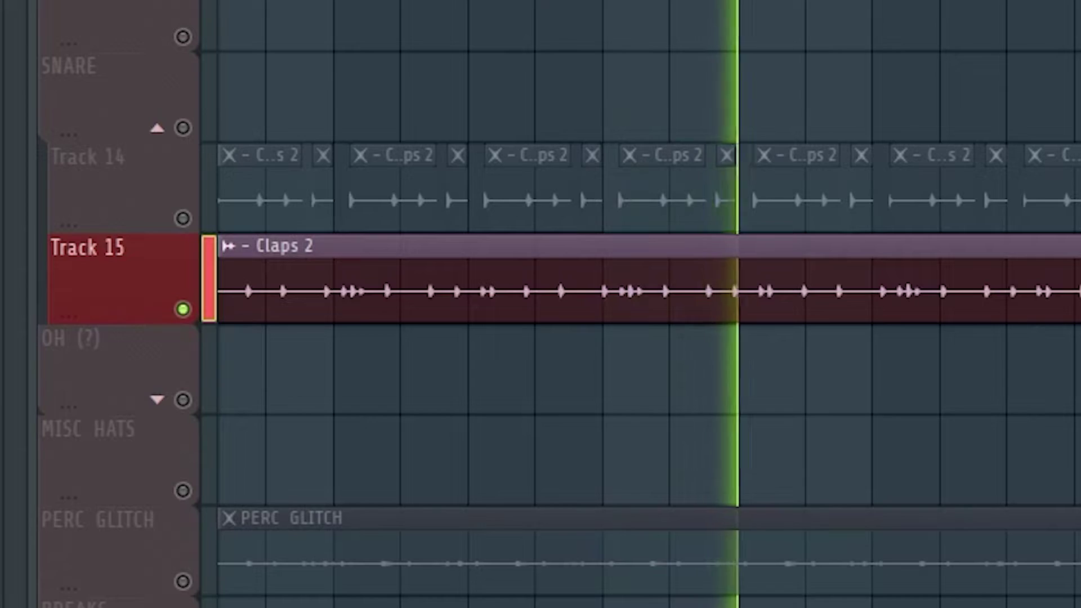
left_click(237, 16)
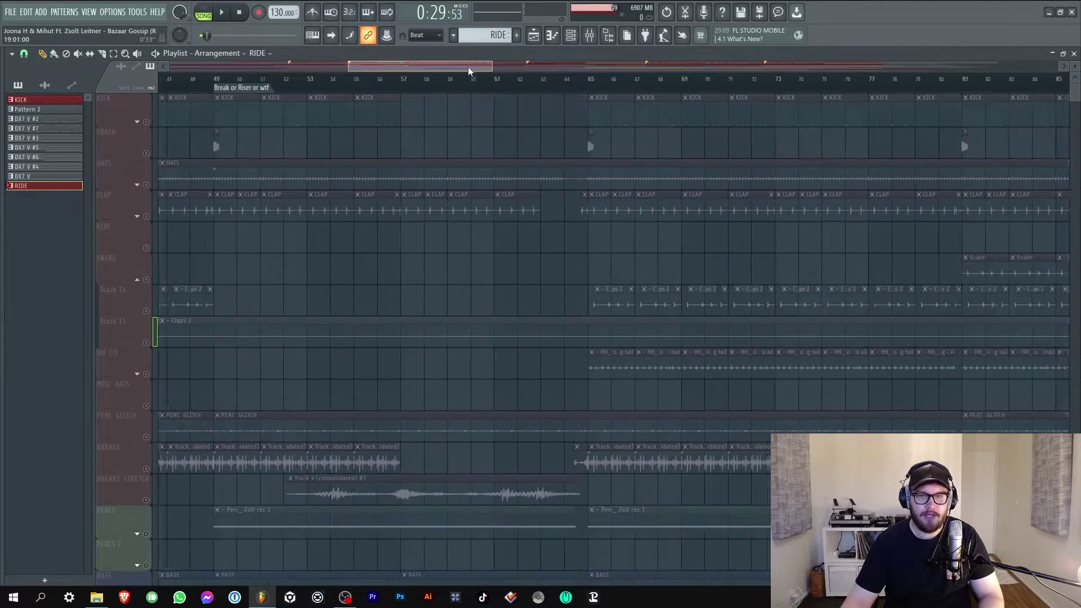
Check the Snare clip's pitch settings and switch off the SNARE channel's effects from FabFilter Pro-R up to the slot 3 Pro-Q 3
left_click(220, 321)
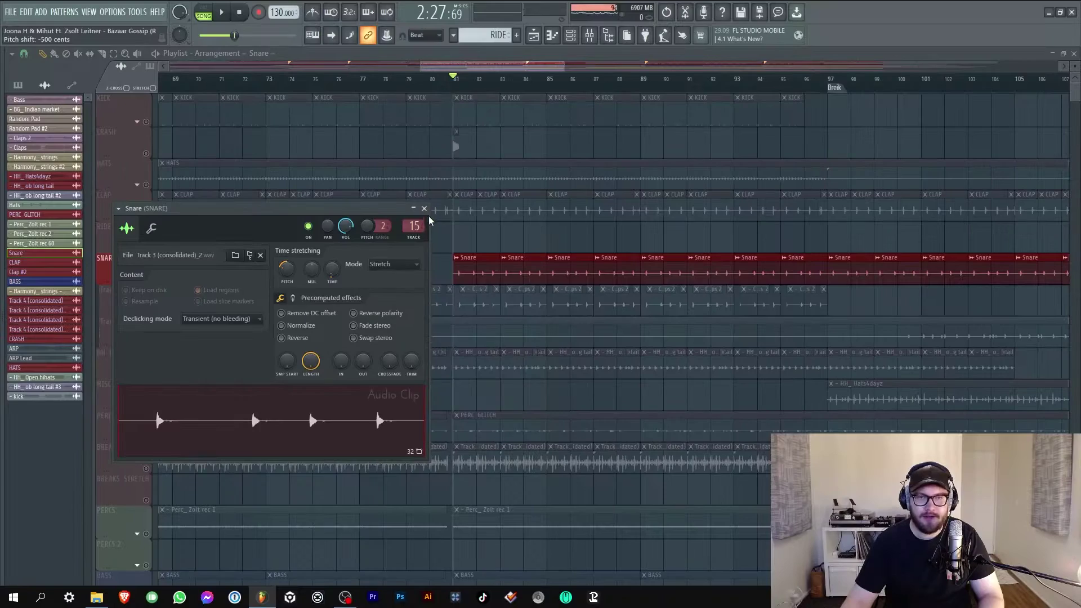
left_click(868, 75)
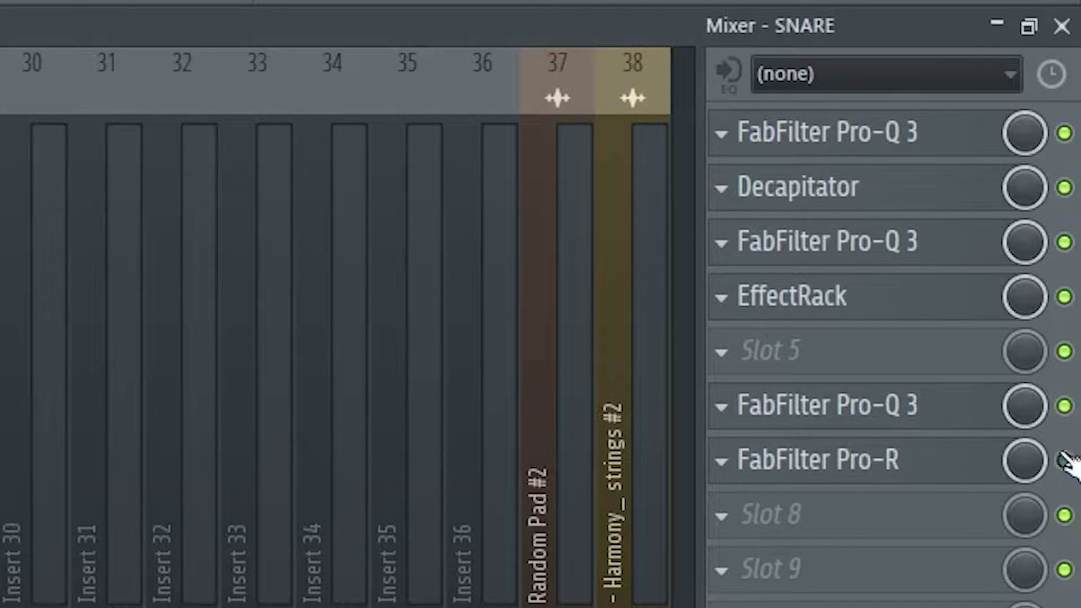
left_click_drag(1072, 194, 1075, 125)
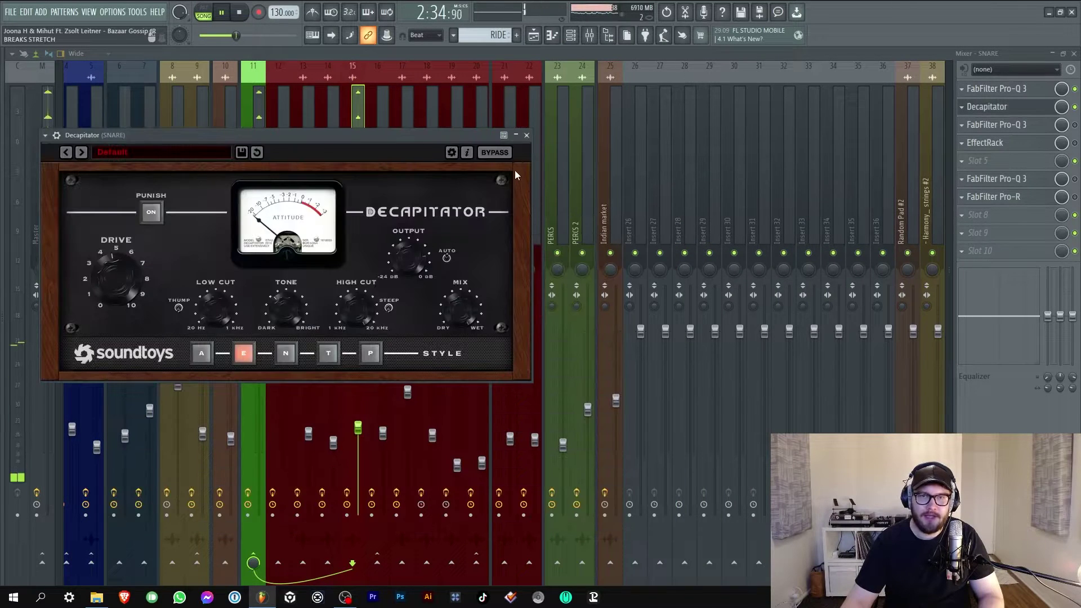
Compare the snare with its Decapitator bypassed and active during playback, and close the plugin
left_click(489, 165)
left_click(611, 337)
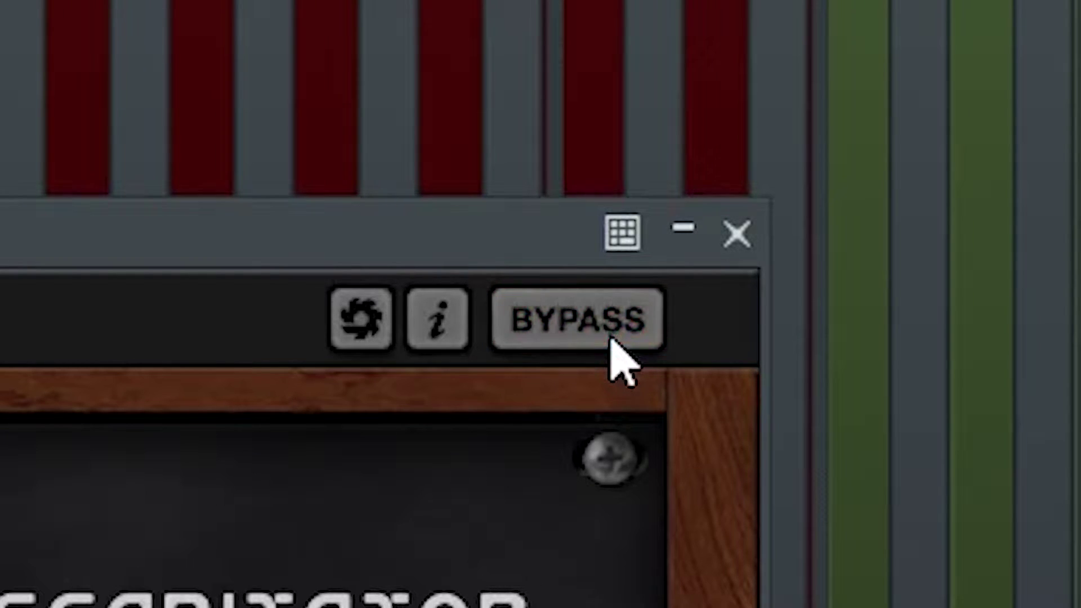
left_click(737, 236)
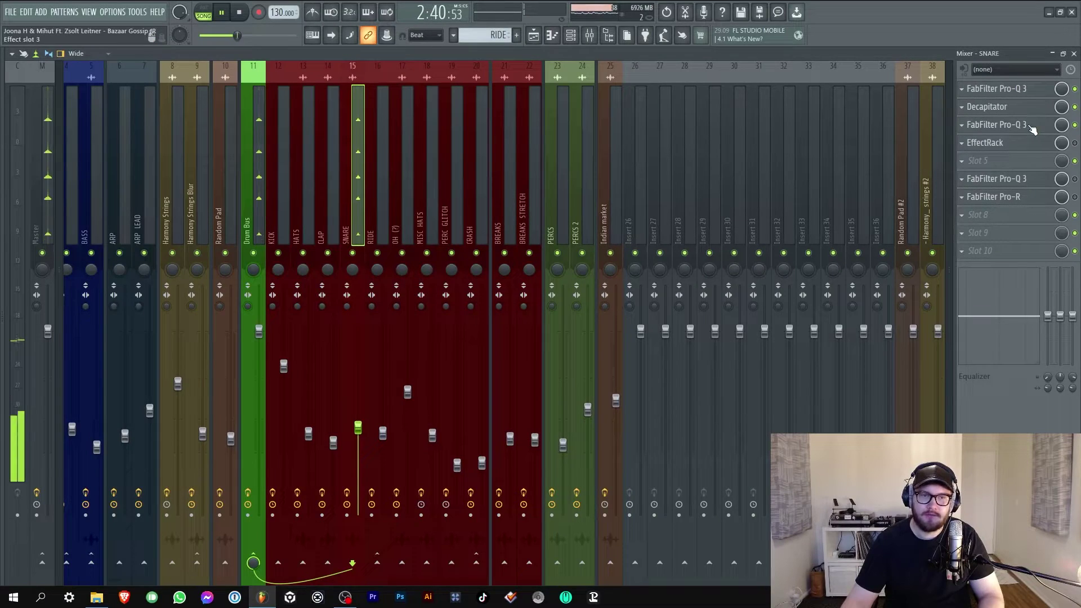
Enable and audition the remaining SNARE channel effects, toggling PhaseMistress and PrimalTap in the EffectRack and playing the snare through Pro-R
left_click(1007, 124)
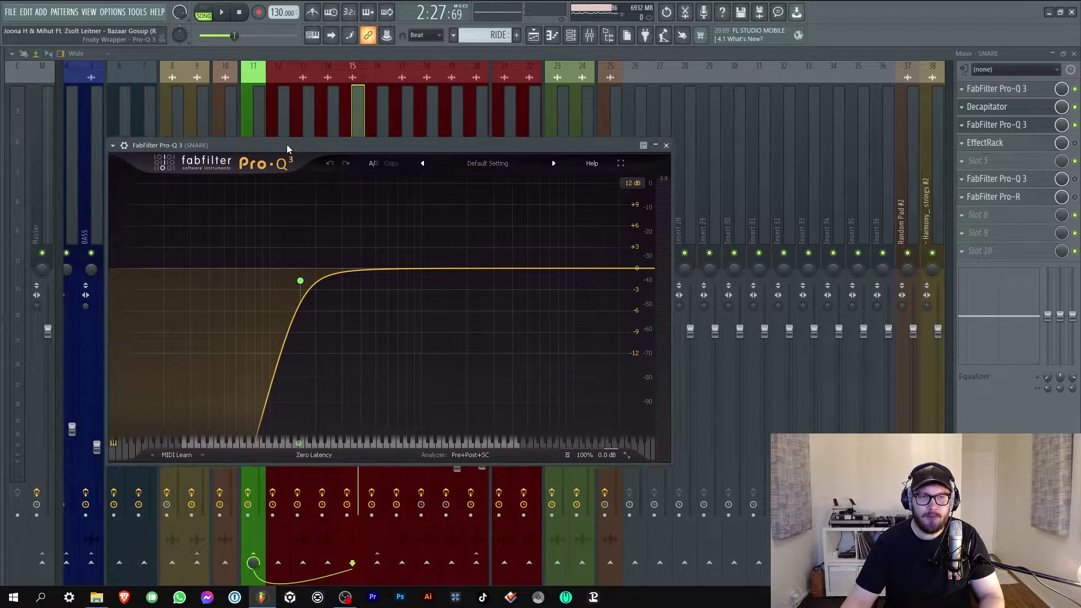
left_click_drag(288, 145, 484, 99)
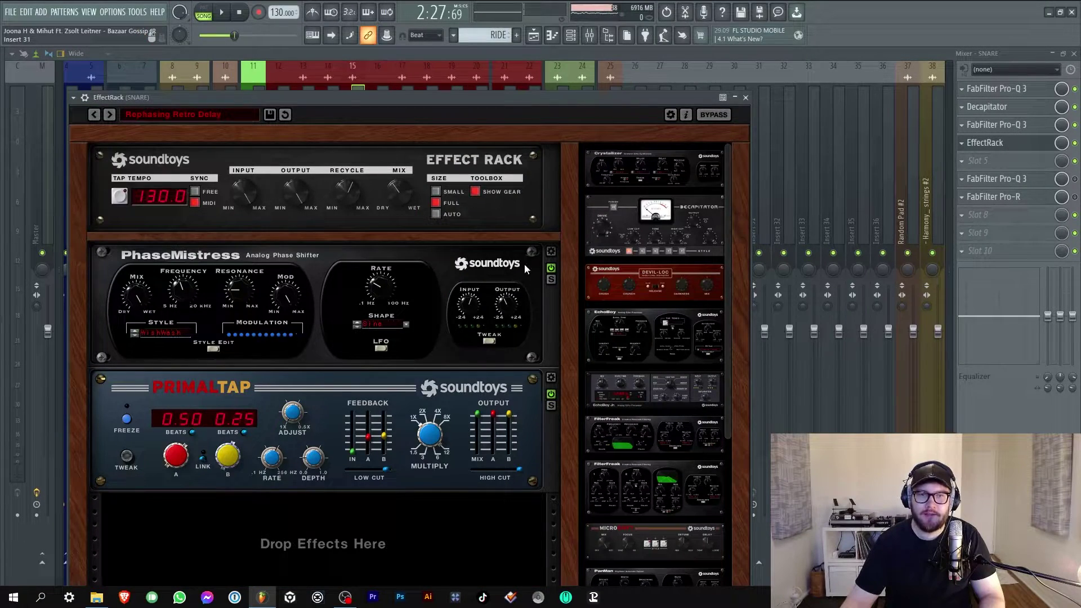
left_click(550, 267)
left_click(551, 267)
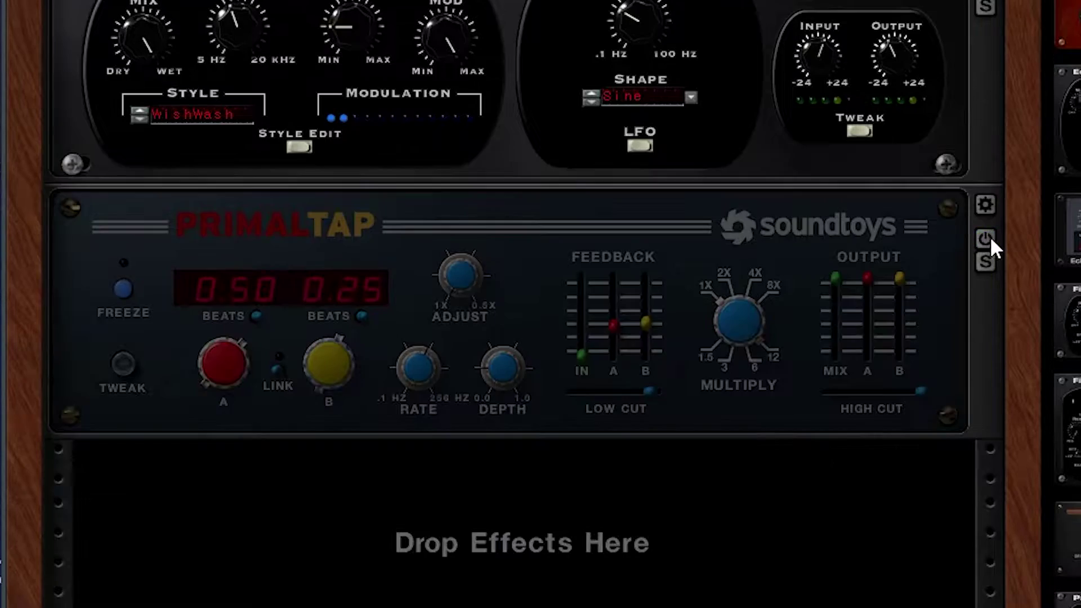
left_click(986, 241)
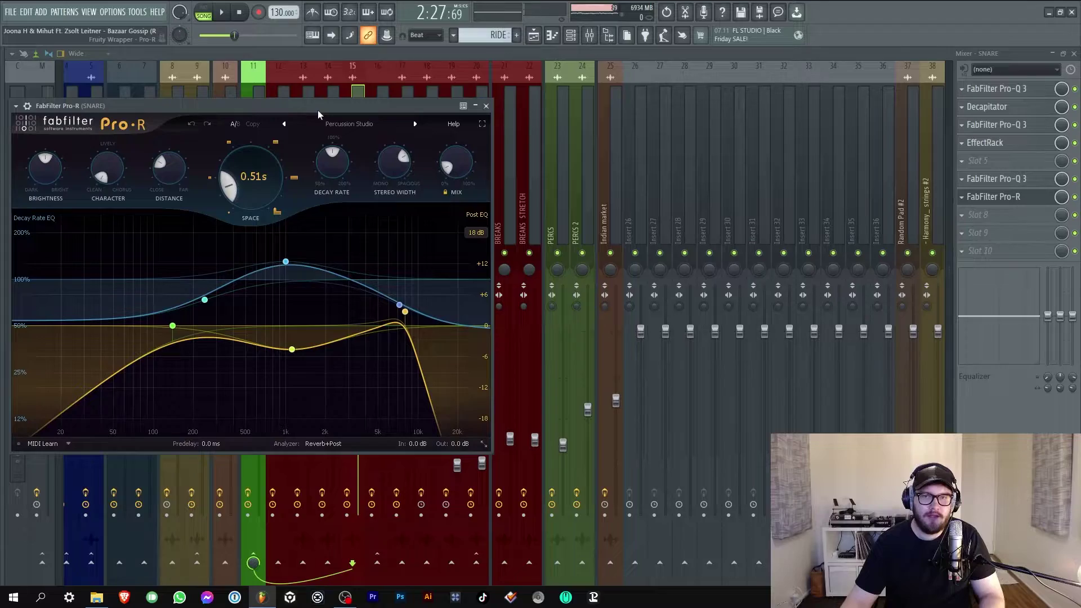
left_click(221, 11)
mouse_move(385, 315)
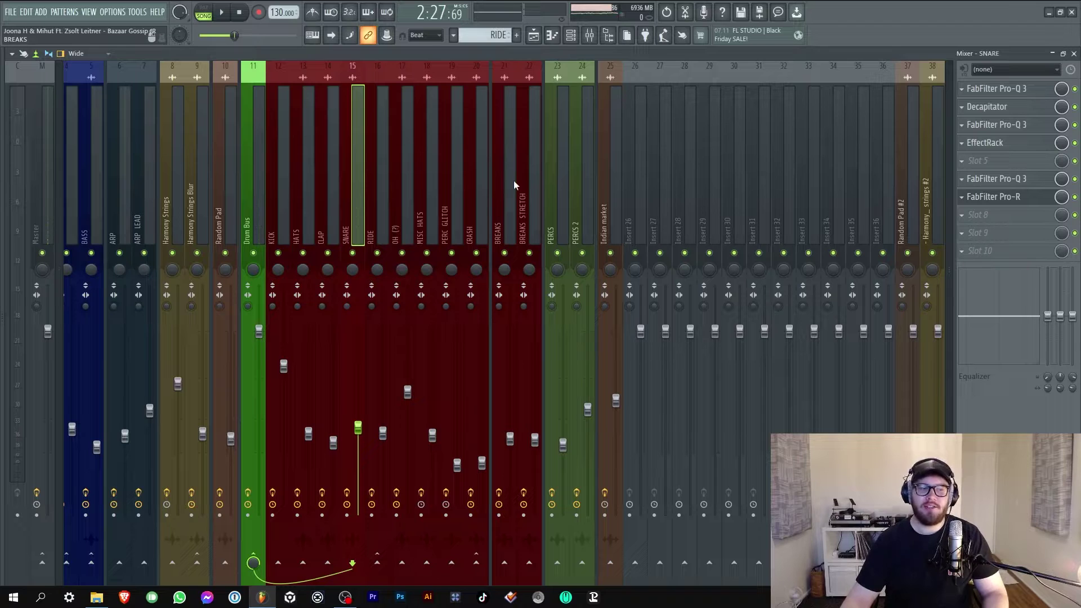
Audition Track 17 in the OH (?) group soloed and review the OH (?) channel's FabFilter Pro-Q 3 and PanMan
key("F5")
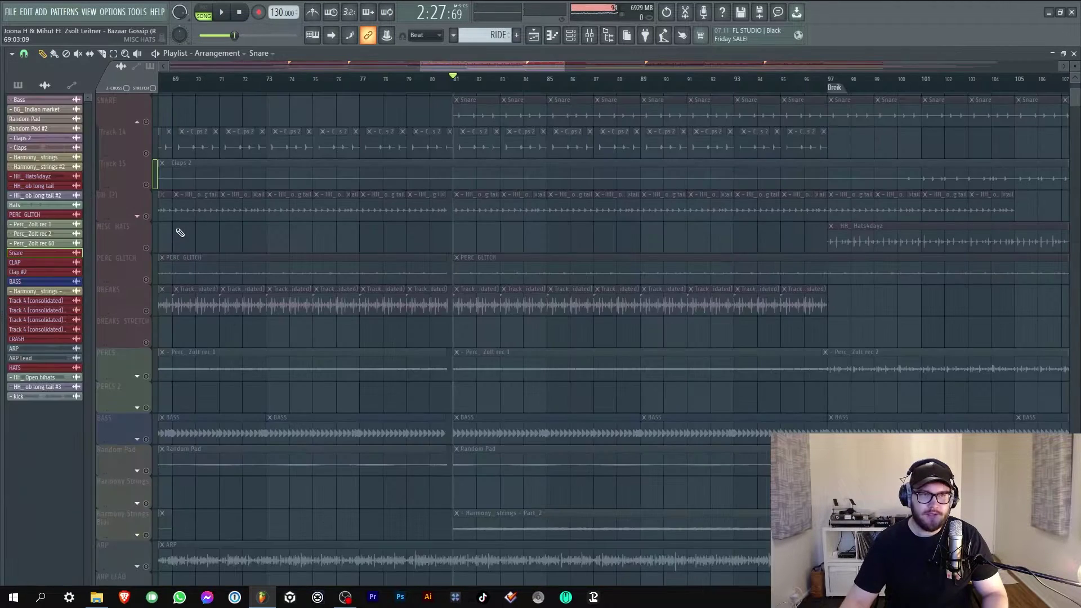
left_click(147, 220)
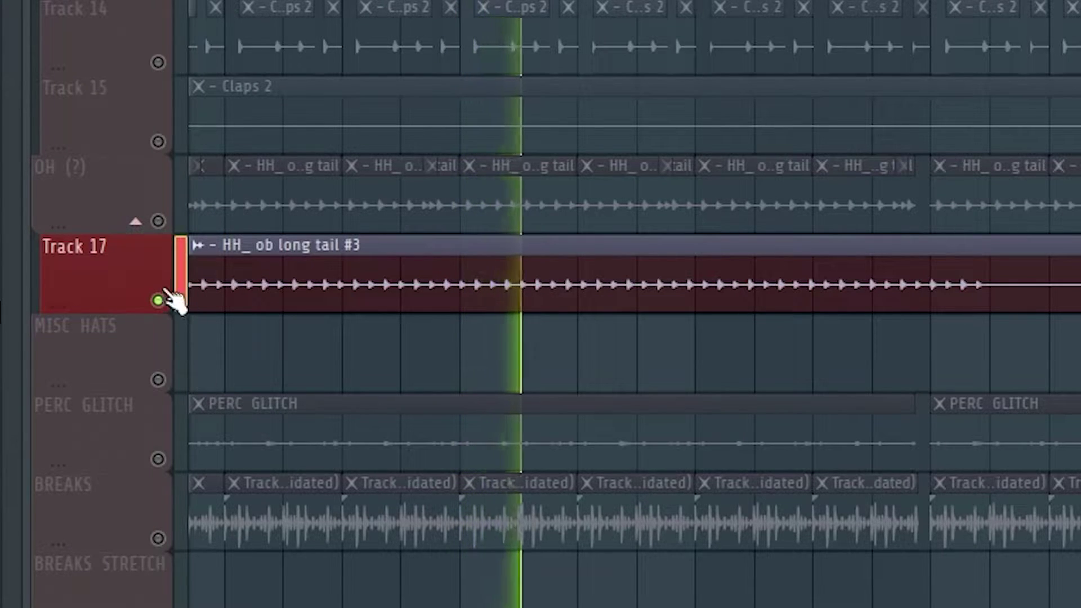
left_click(197, 244)
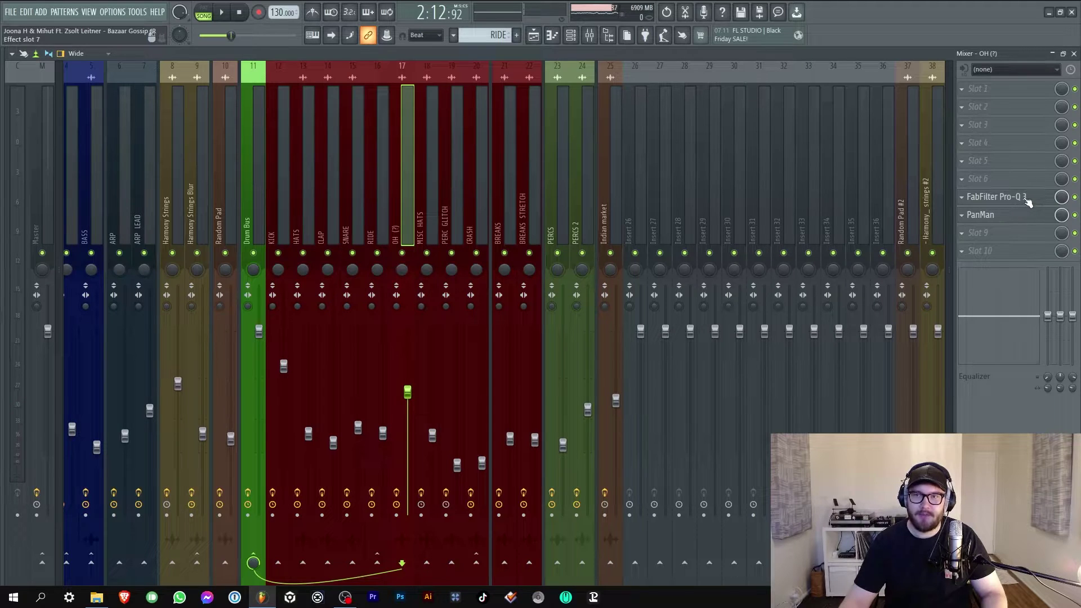
left_click(1026, 199)
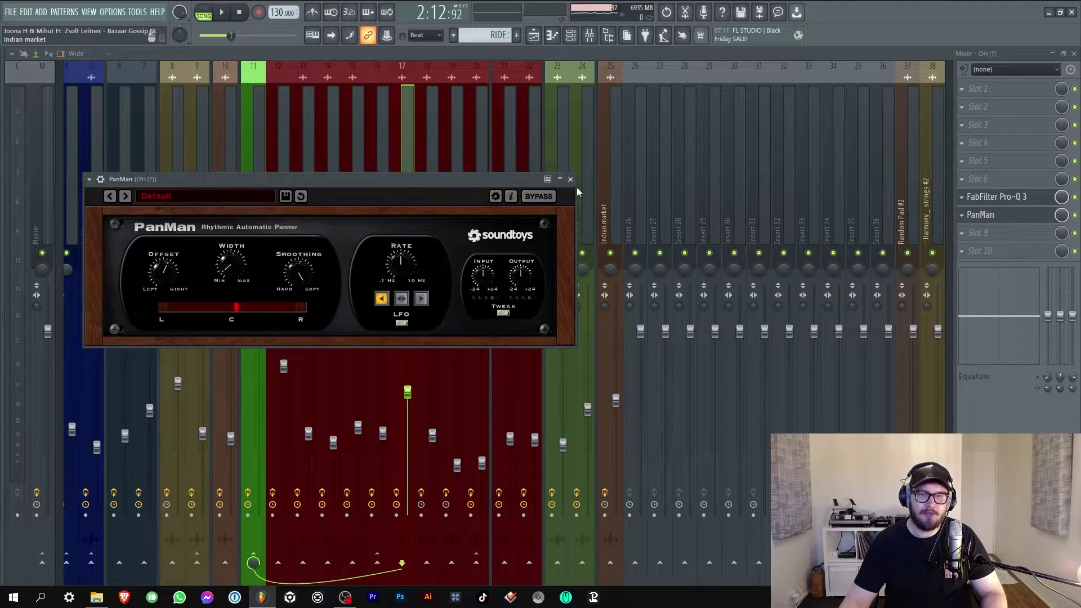
left_click(570, 179)
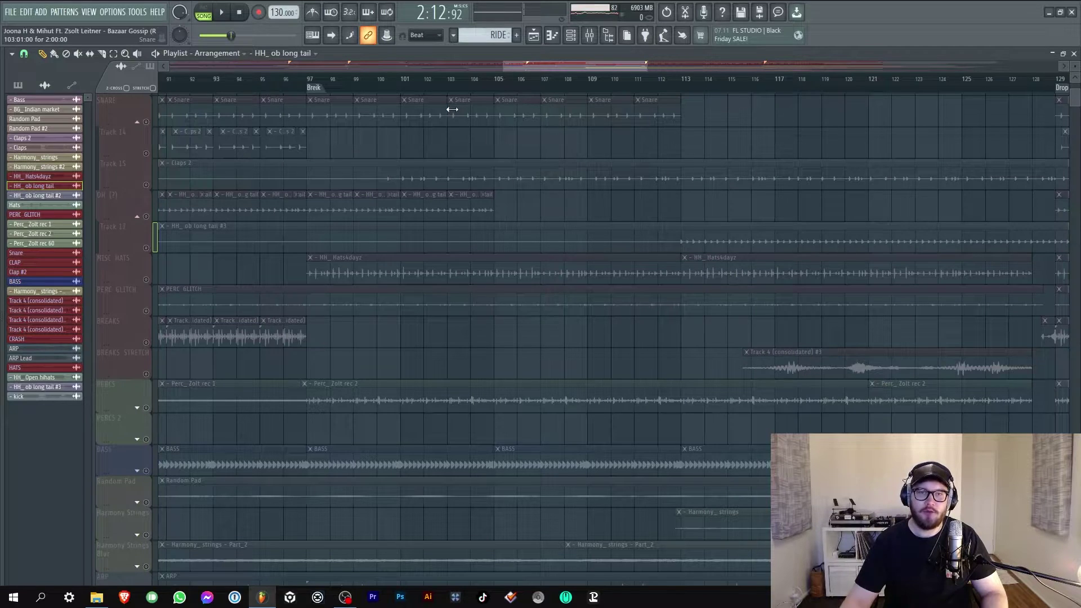
Solo the MISC HATS track from the Breik marker and audition its HH_ Hats4dayz clip with the channel's FabFilter Pro-Q 3 open
left_click_drag(612, 66, 631, 66)
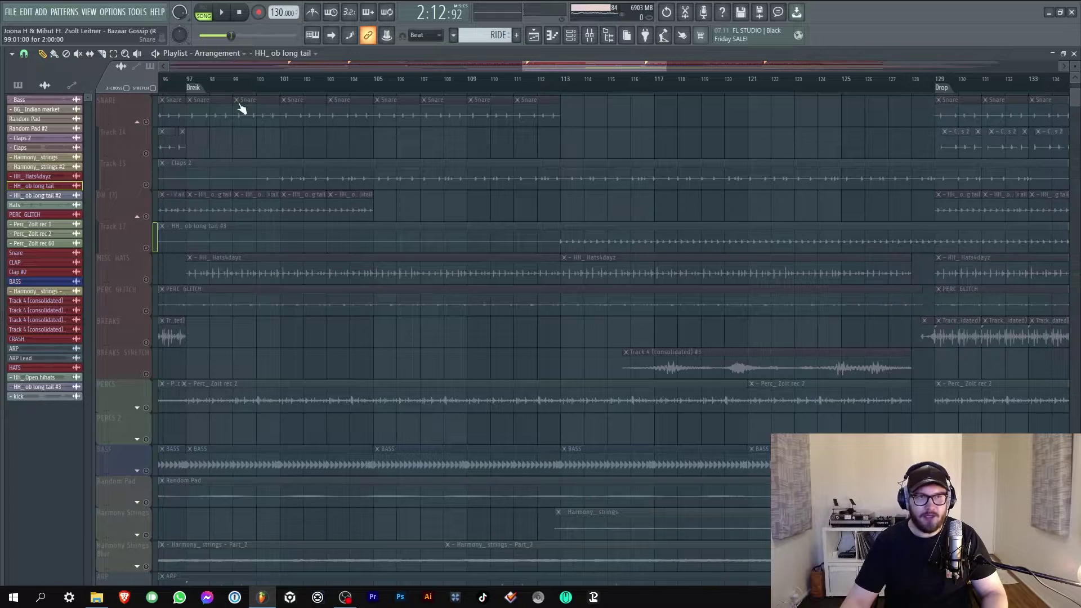
left_click(338, 274)
double_click(338, 274)
key("F9")
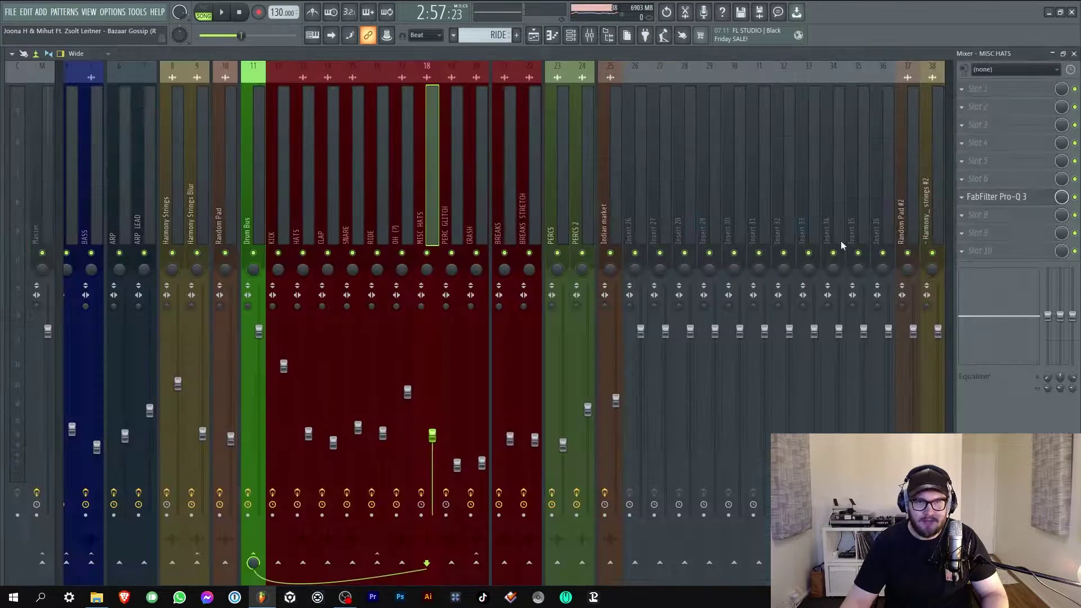
left_click(1028, 202)
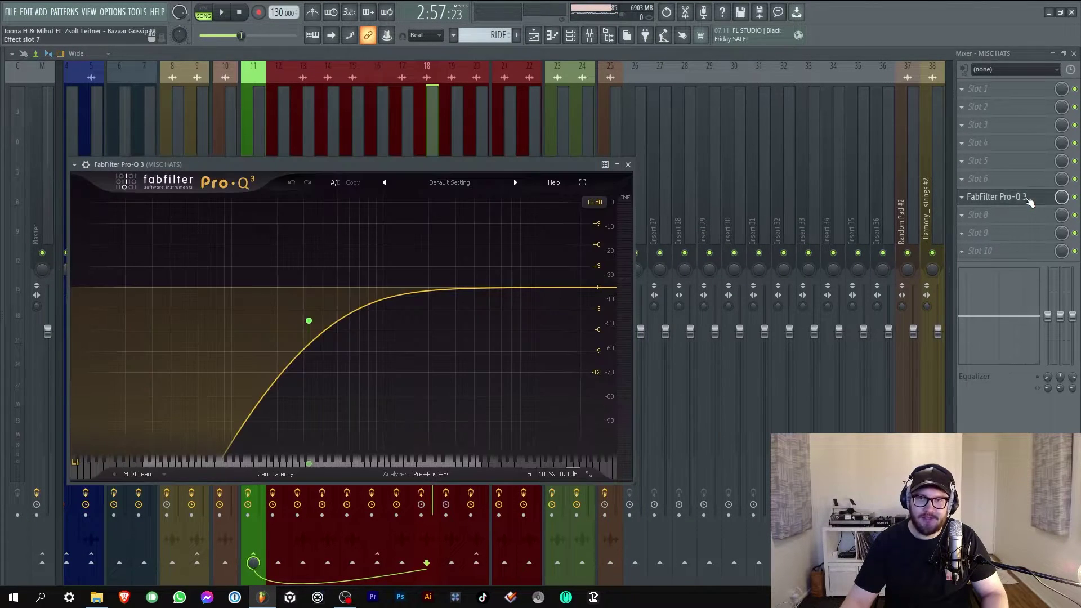
left_click(223, 12)
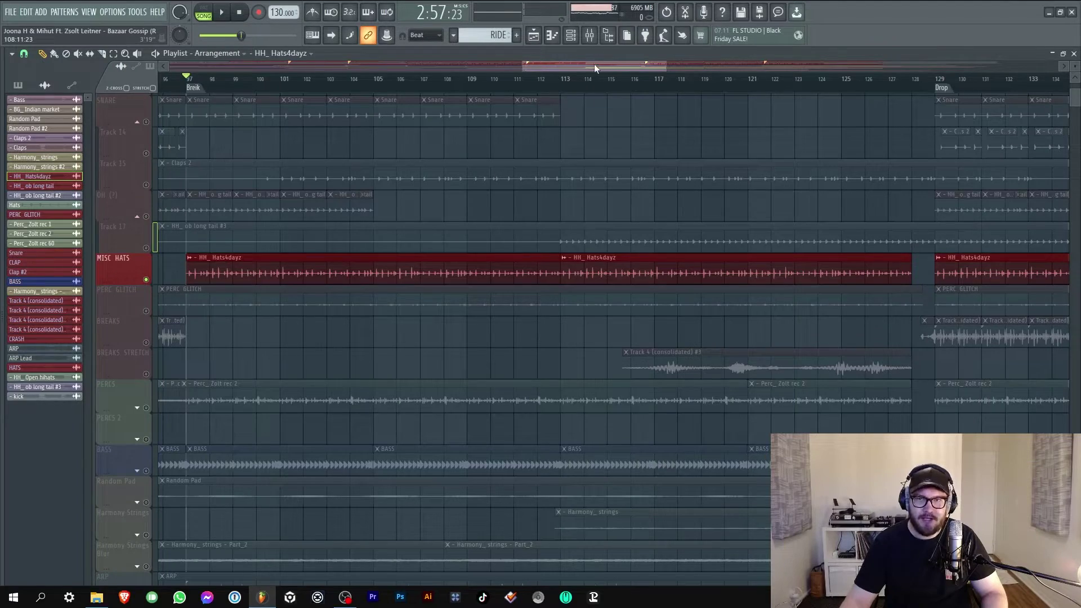
Look over the later PERC GLITCH sections in the playlist and inspect the PERC GLITCH channel's FabFilter Pro-Q 3
left_click_drag(595, 63, 551, 63)
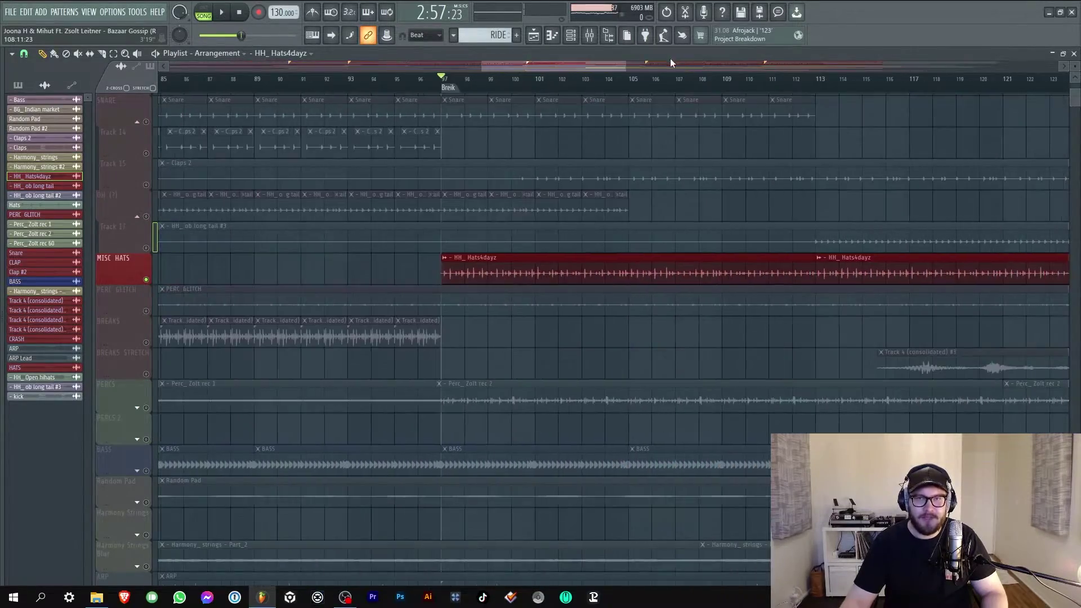
left_click_drag(620, 65, 771, 59)
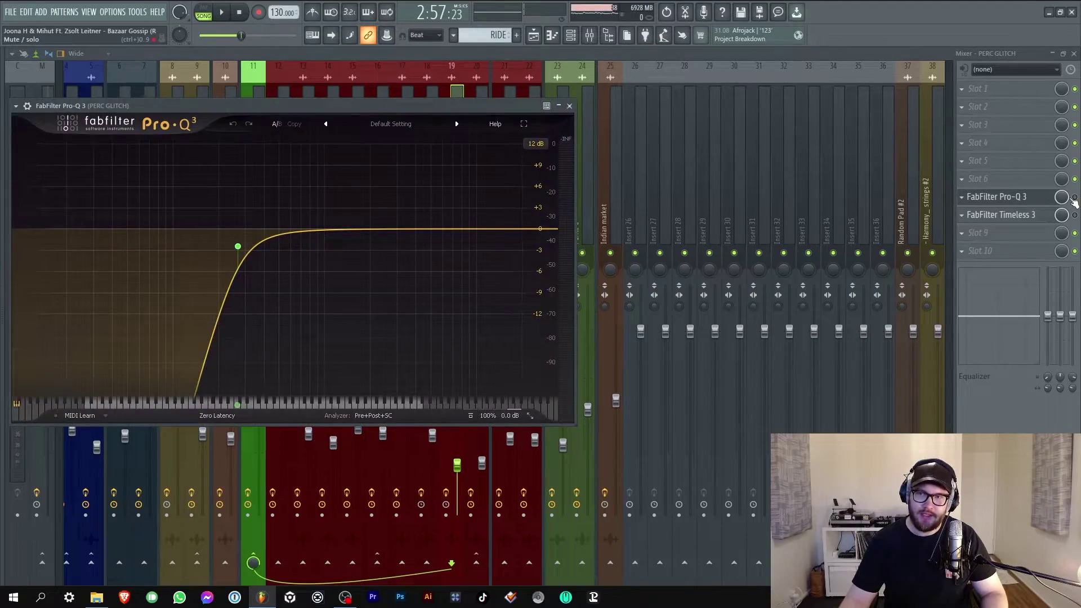
key("Escape")
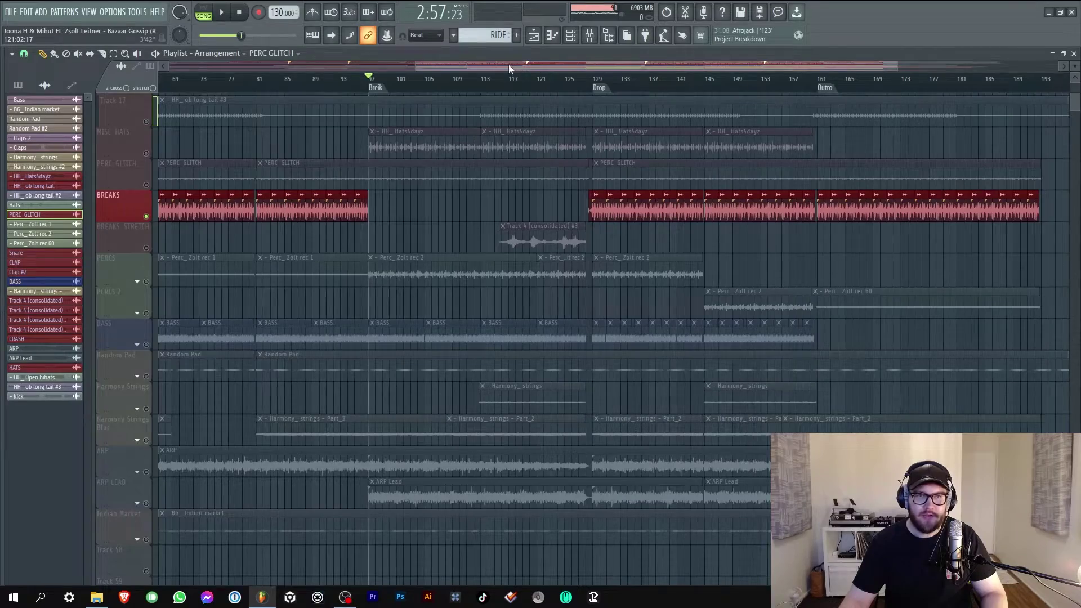
Play the soloed BREAKS track from the First Bass marker
left_click_drag(509, 64, 234, 76)
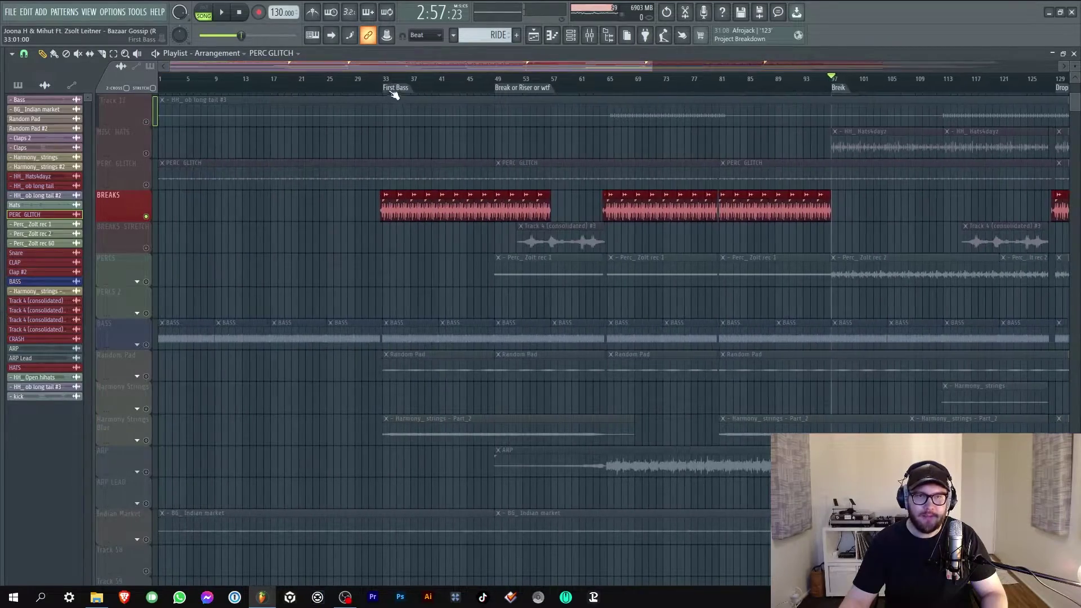
double_click(389, 208)
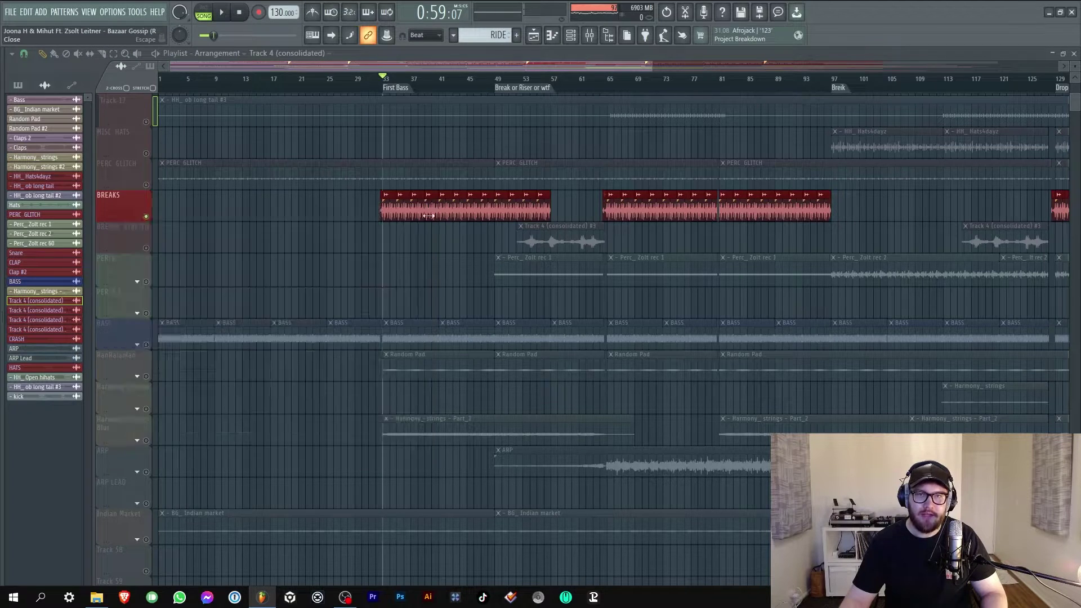
left_click(423, 208)
key("F9")
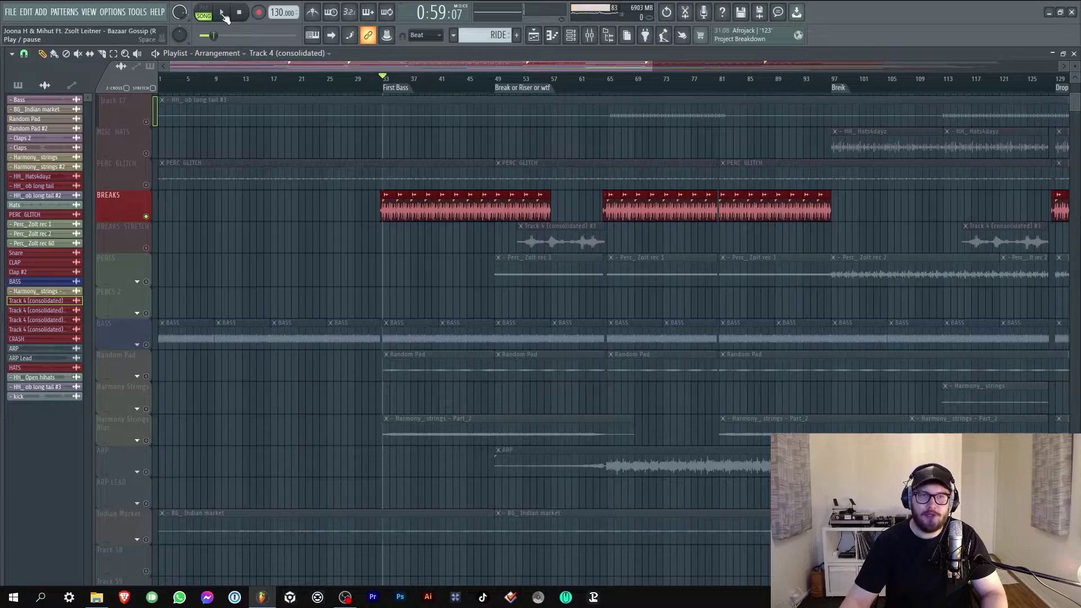
left_click(222, 13)
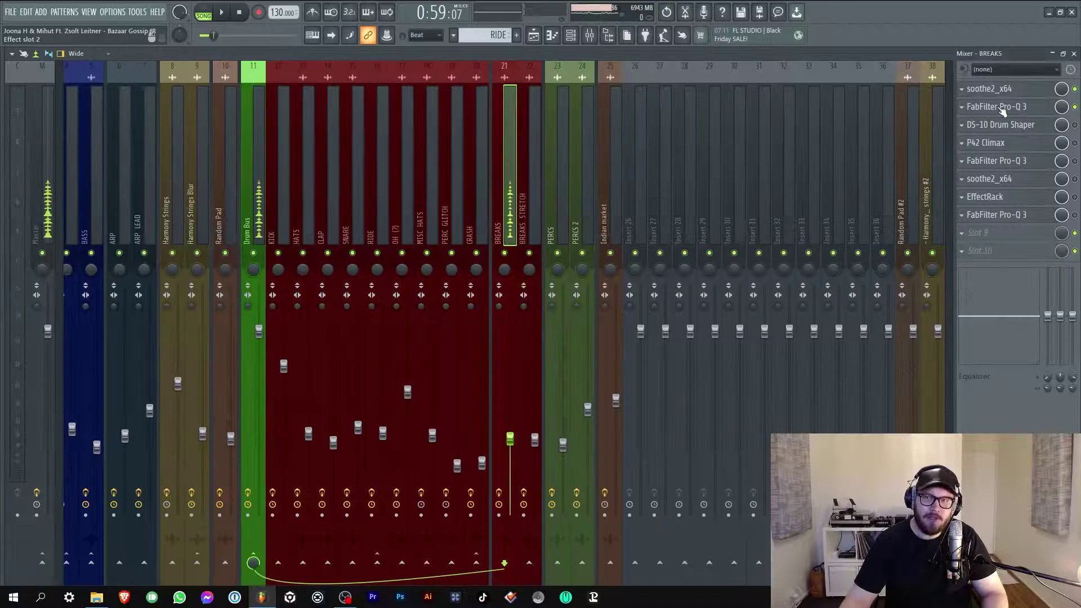
Review the BREAKS channel's slot 2 Pro-Q 3, then enable DS-10 Drum Shaper and P42 Climax while auditioning the break
left_click(1001, 108)
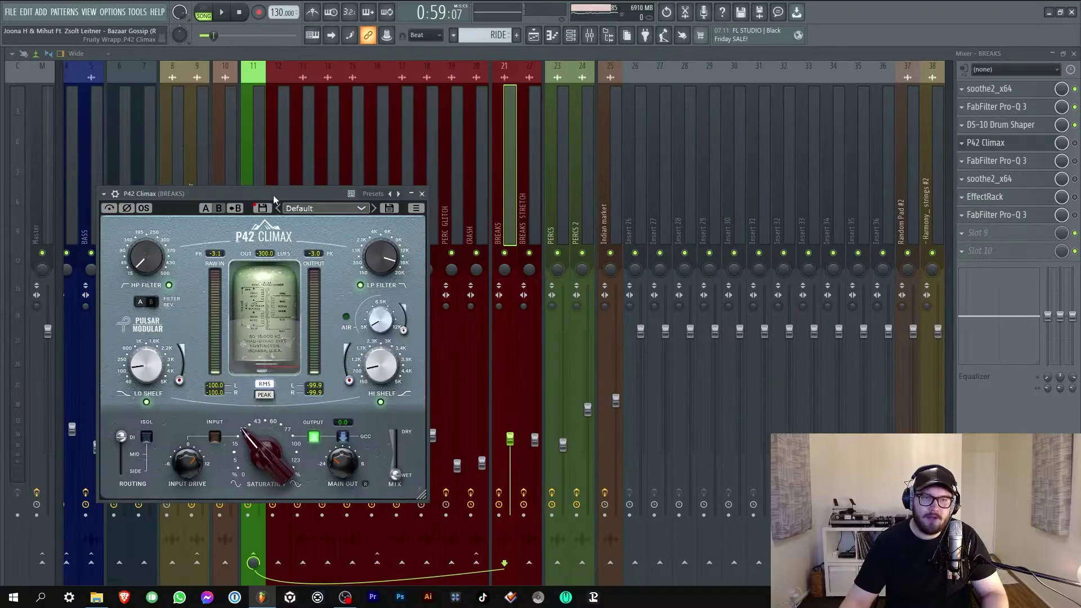
left_click_drag(272, 195, 308, 92)
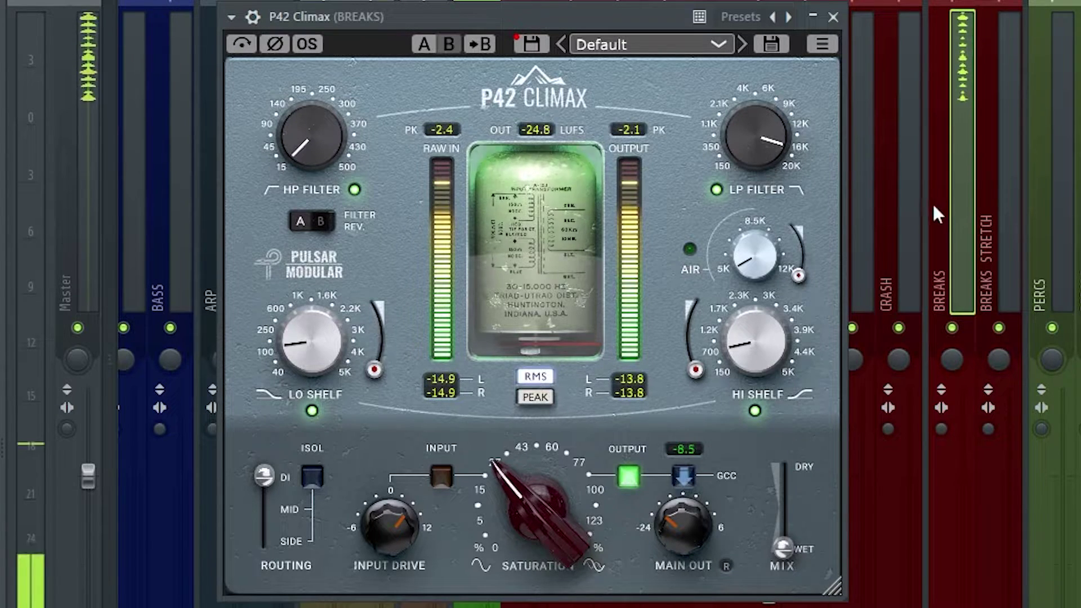
left_click(1016, 147)
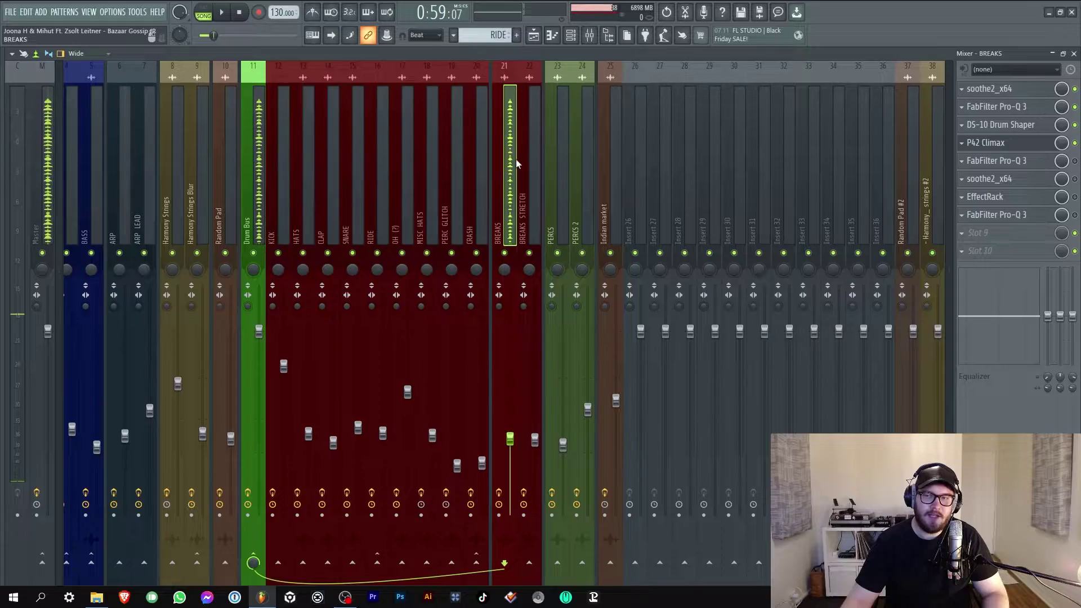
left_click(1022, 148)
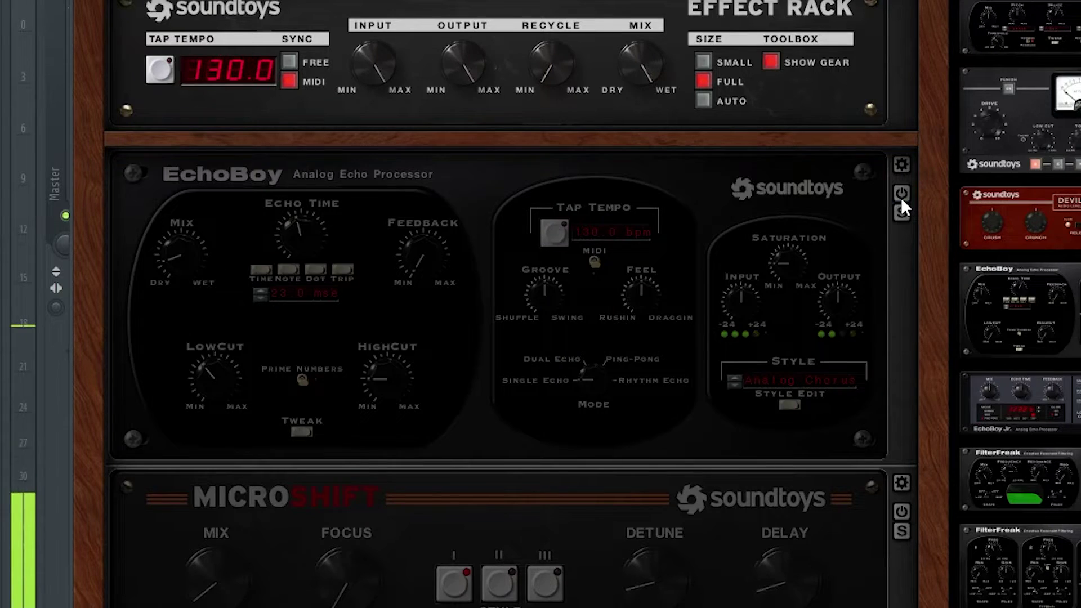
Turn on EchoBoy and MicroShift in the BREAKS channel's EffectRack during playback, and close the final Pro-Q 3 after checking it
left_click(528, 241)
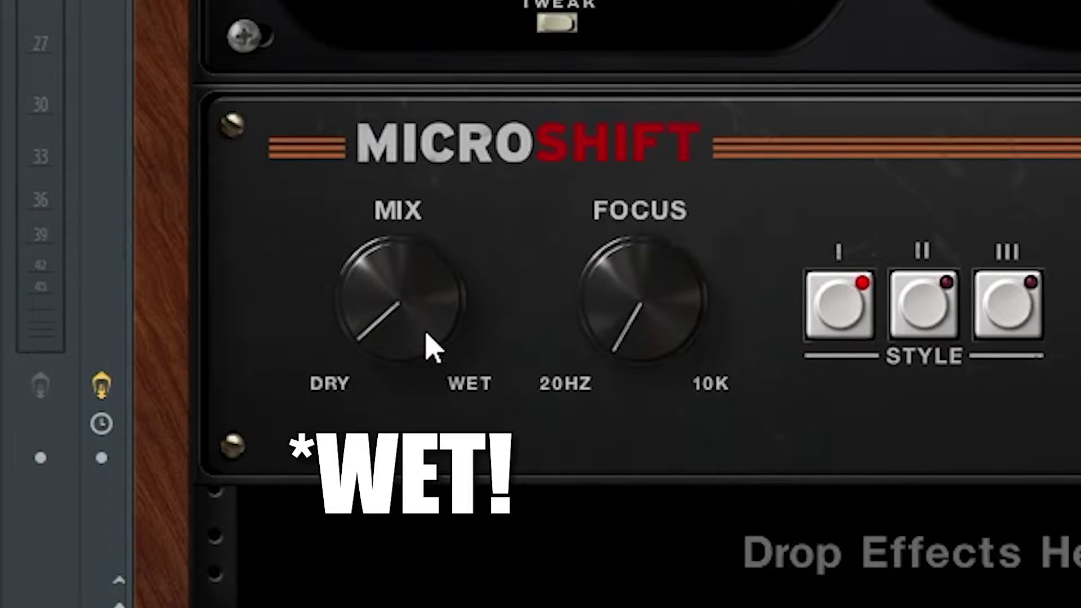
left_click(528, 425)
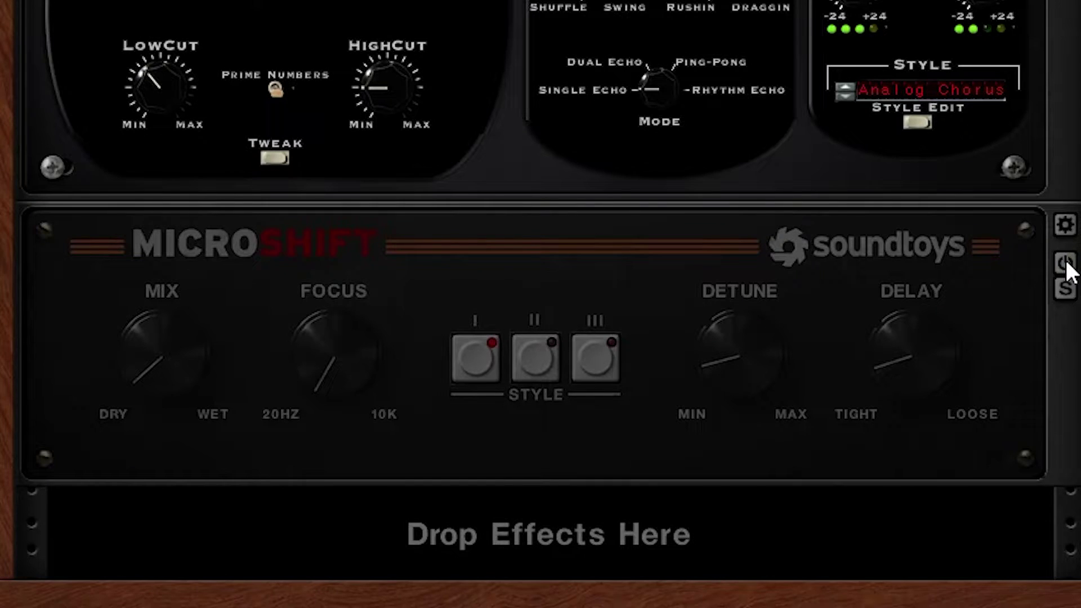
left_click(1065, 263)
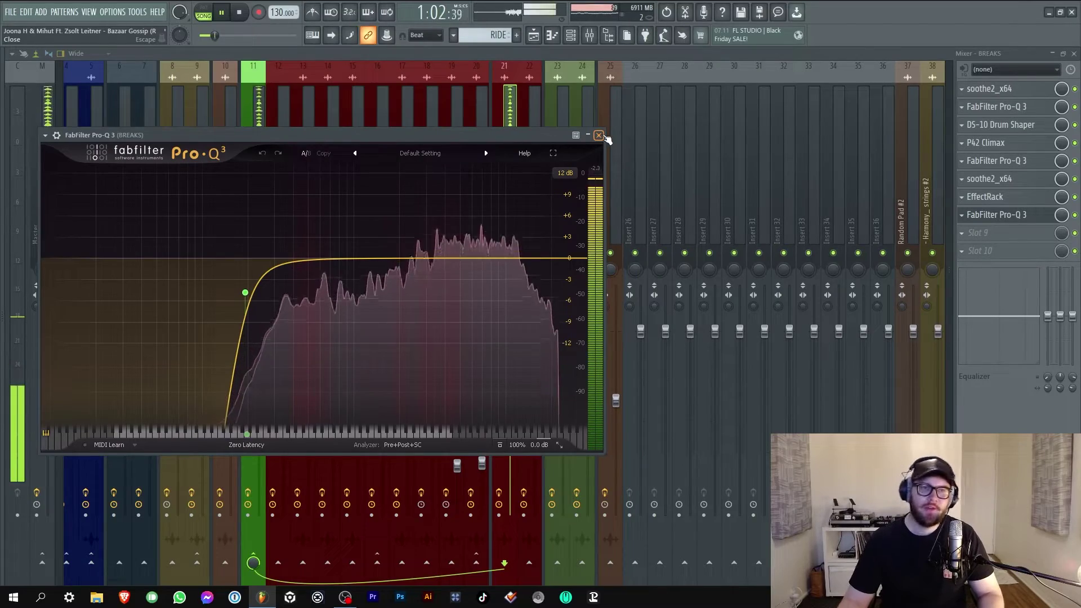
left_click(603, 136)
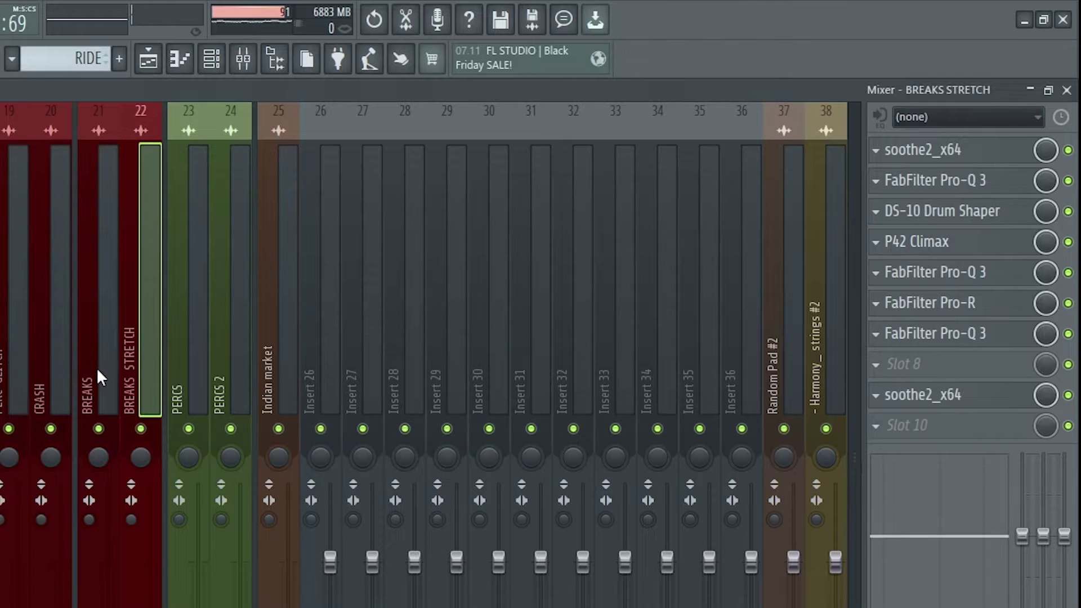
Compare the effect chains of the BREAKS and BREAKS STRETCH channels and inspect the BREAKS STRETCH channel's FabFilter Pro-R
left_click(96, 367)
left_click(136, 368)
left_click(90, 382)
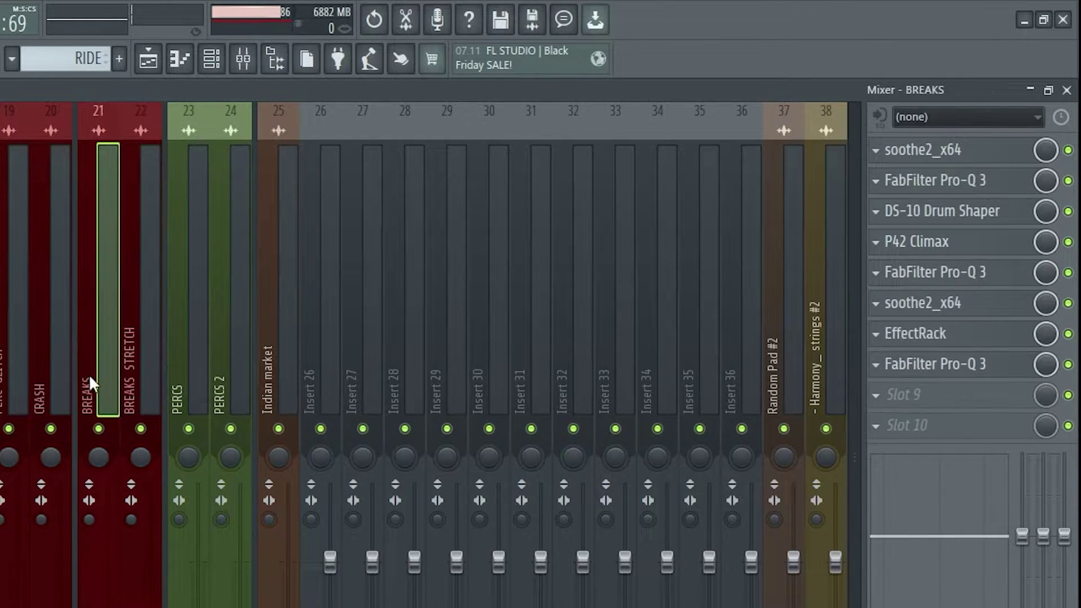
left_click(147, 366)
left_click(110, 366)
left_click(136, 364)
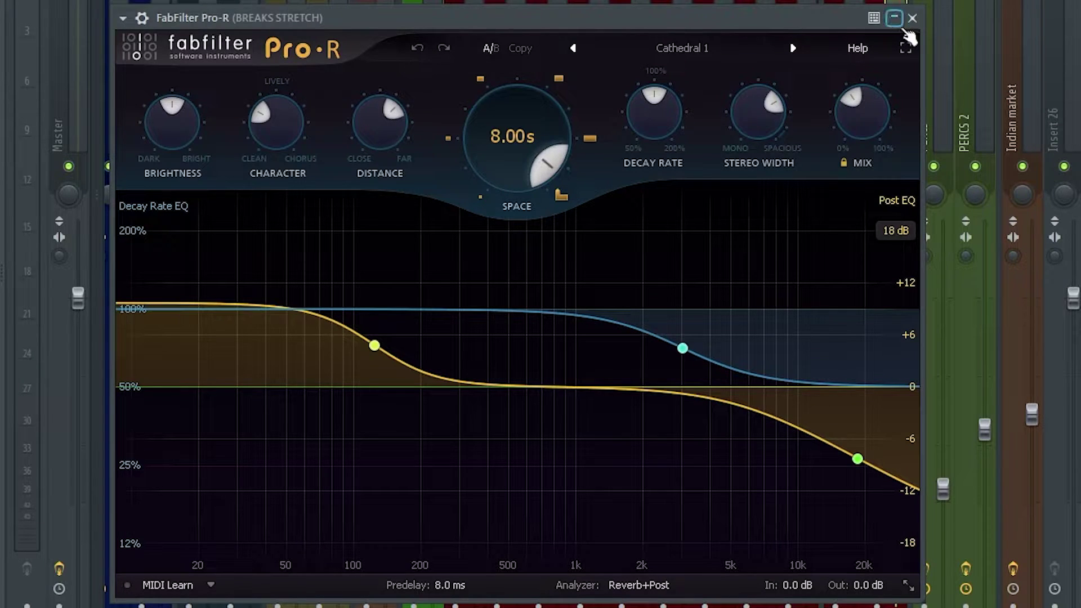
left_click(903, 30)
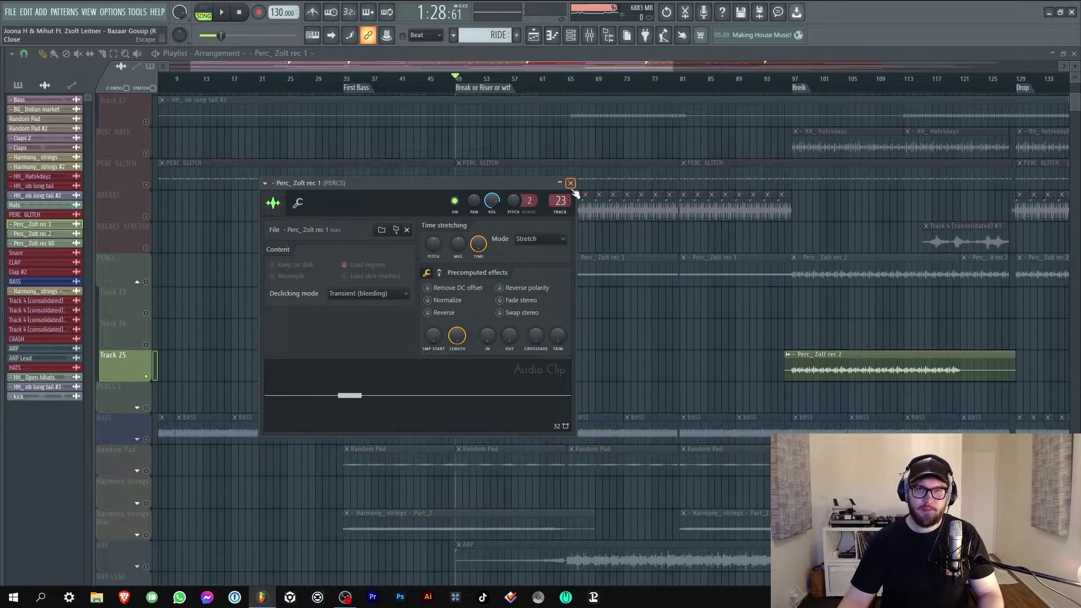
Solo the PERCS group and audition the Perc_ Zolt rec 1 clip with its time-stretching pitch reset
left_click(569, 184)
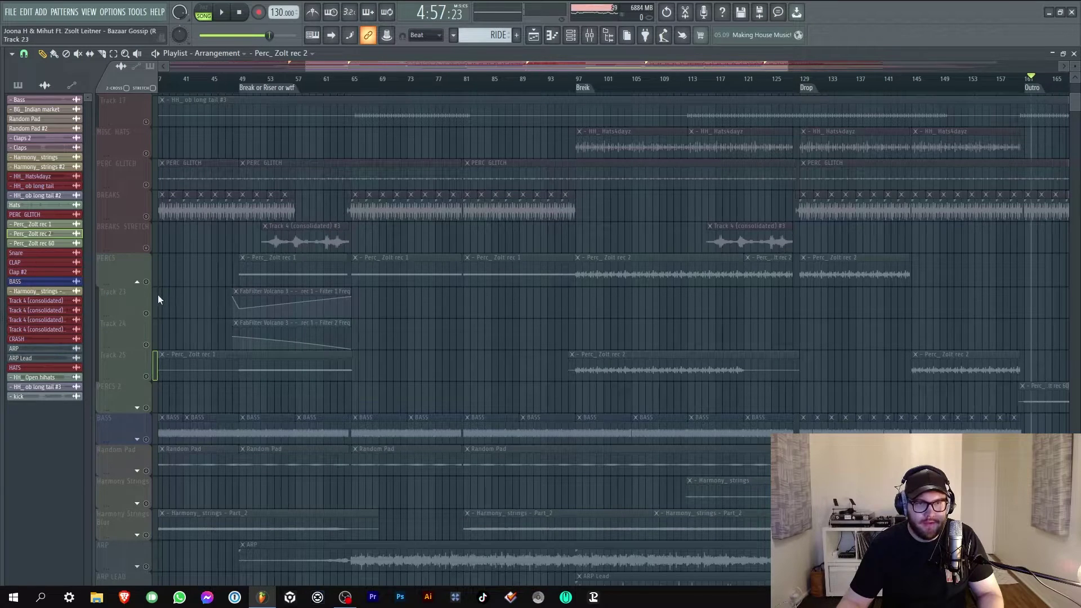
left_click(146, 283)
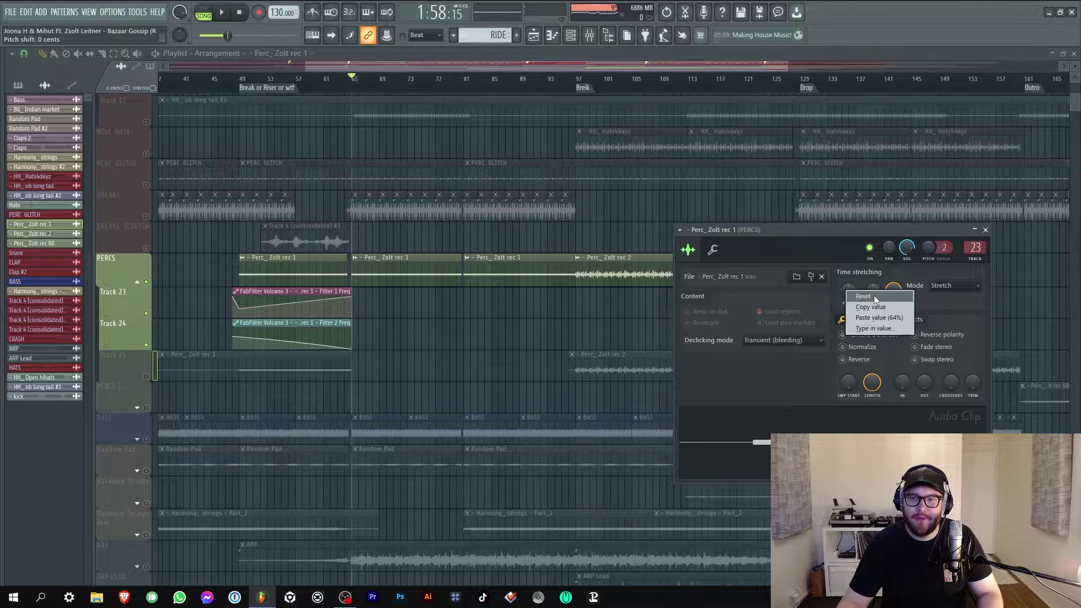
left_click(863, 297)
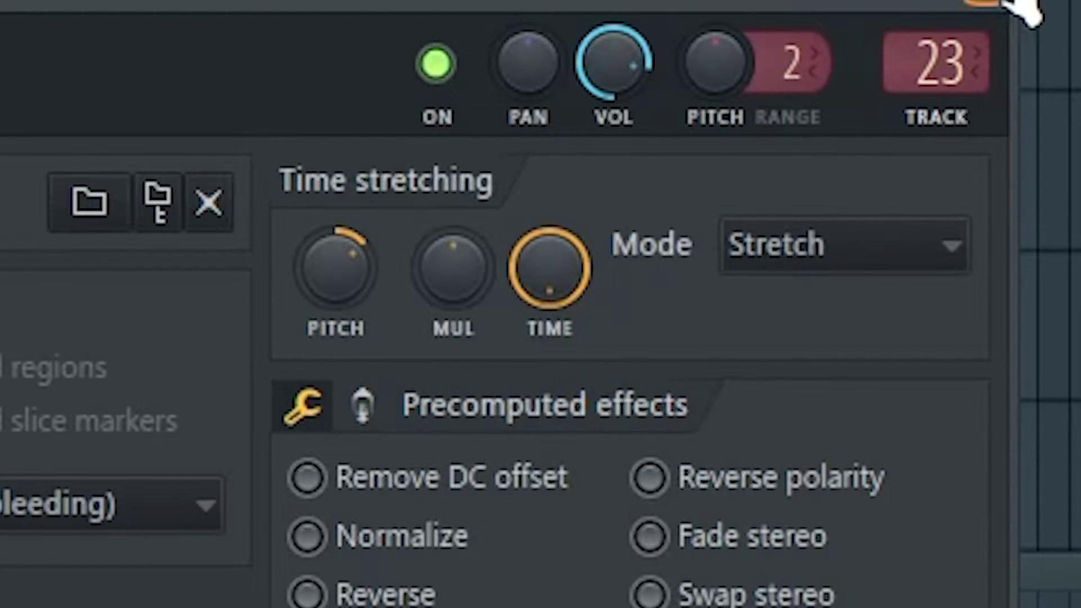
Audition the PERCS channel's Neutron 4 Transient Shaper during playback, comparing the sound with bypass on and off
left_click(1023, 7)
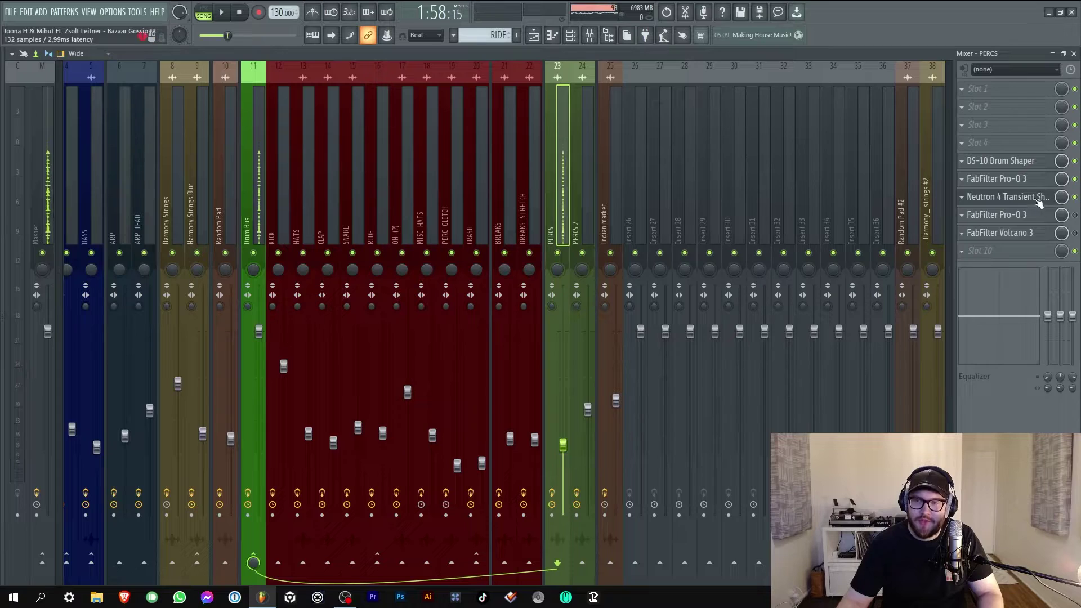
left_click(1028, 201)
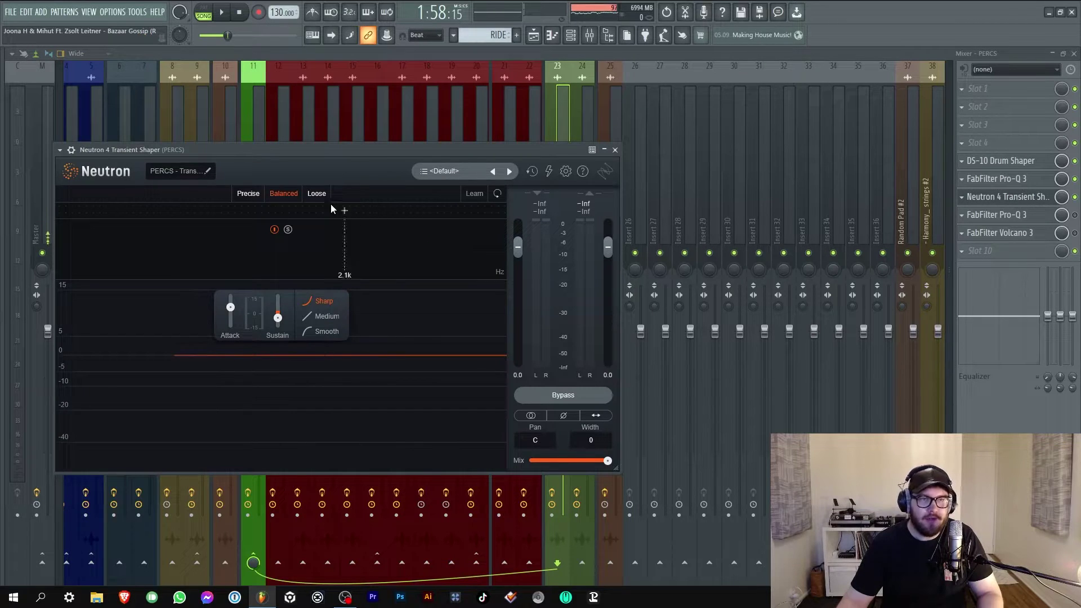
left_click(220, 14)
left_click(574, 397)
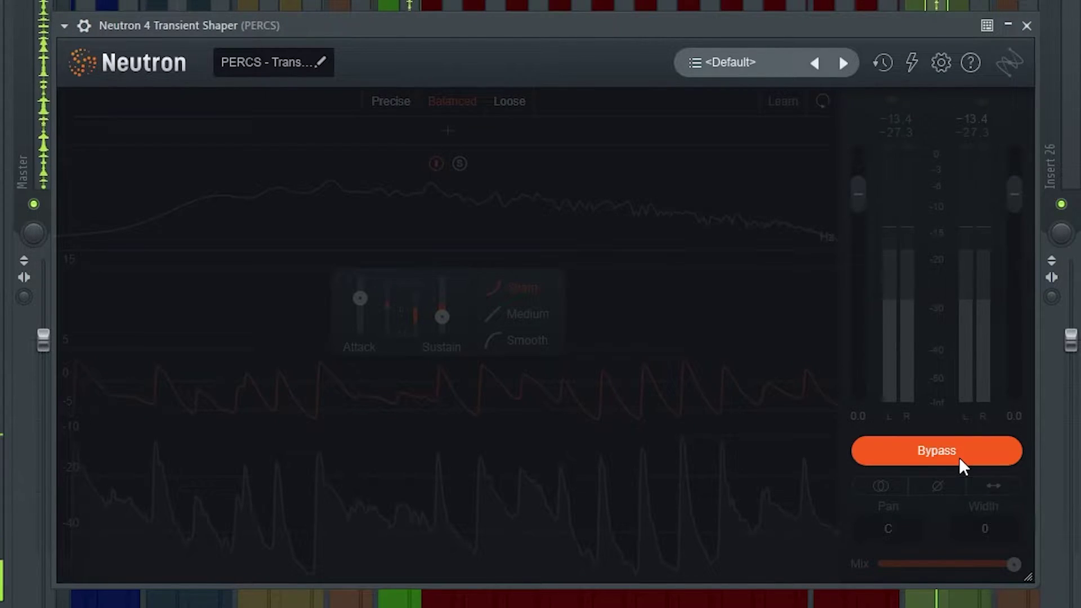
left_click(936, 450)
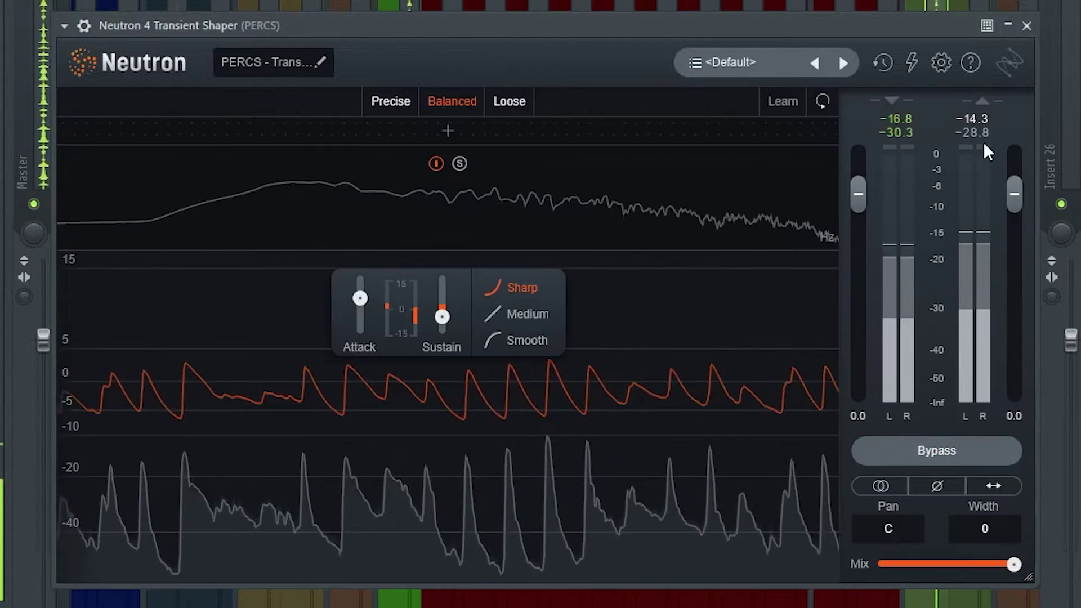
left_click(1027, 26)
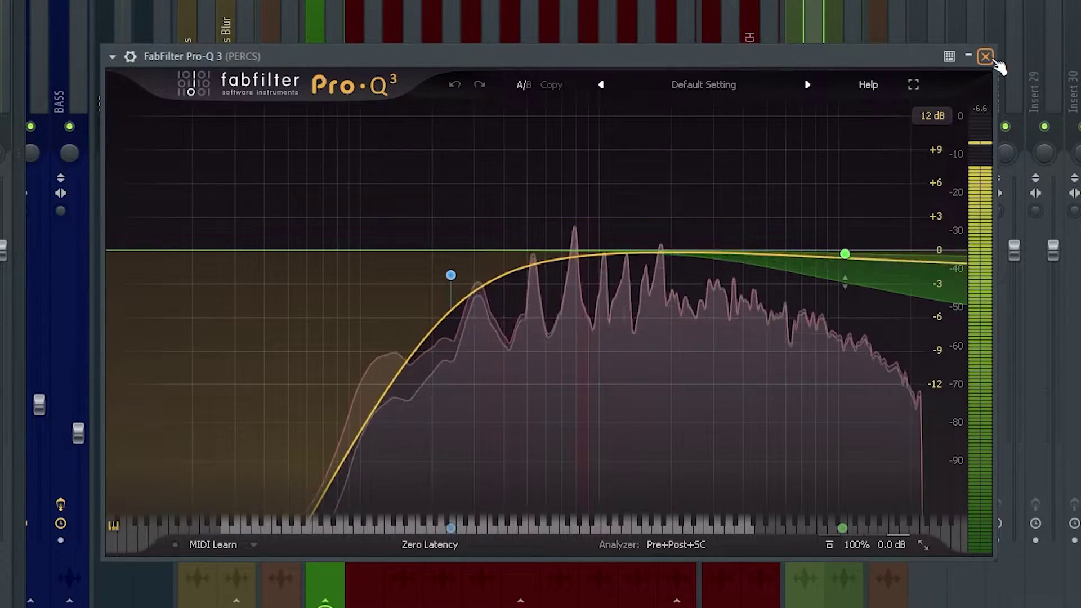
Review the PERCS channel's later Pro-Q 3 and FabFilter Volcano 3, and inspect the first Pro-Q 3 on PERCS 2
left_click(672, 208)
left_click(1002, 232)
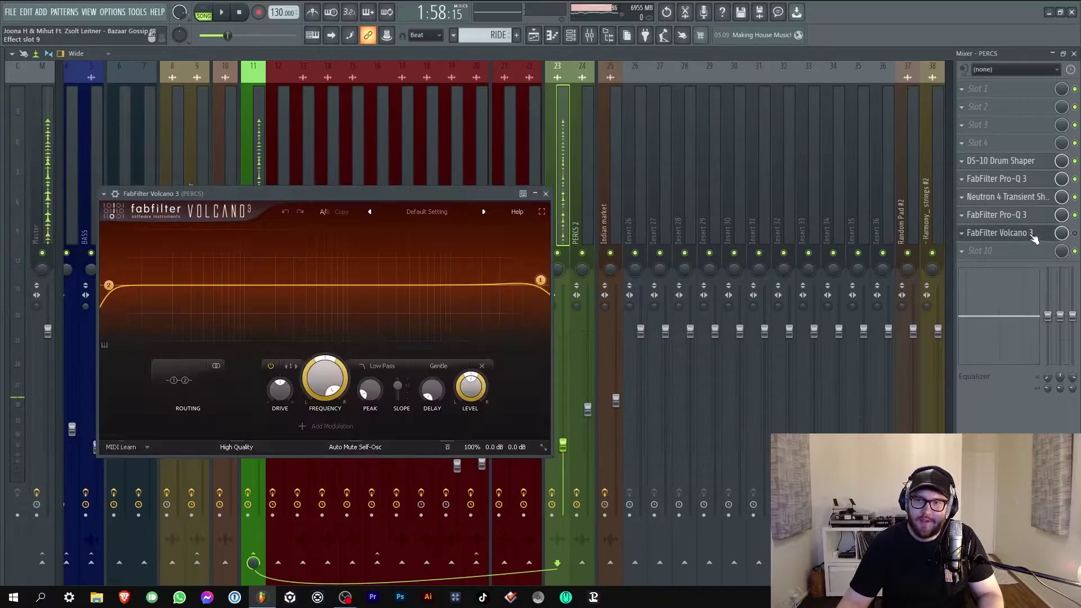
left_click(545, 194)
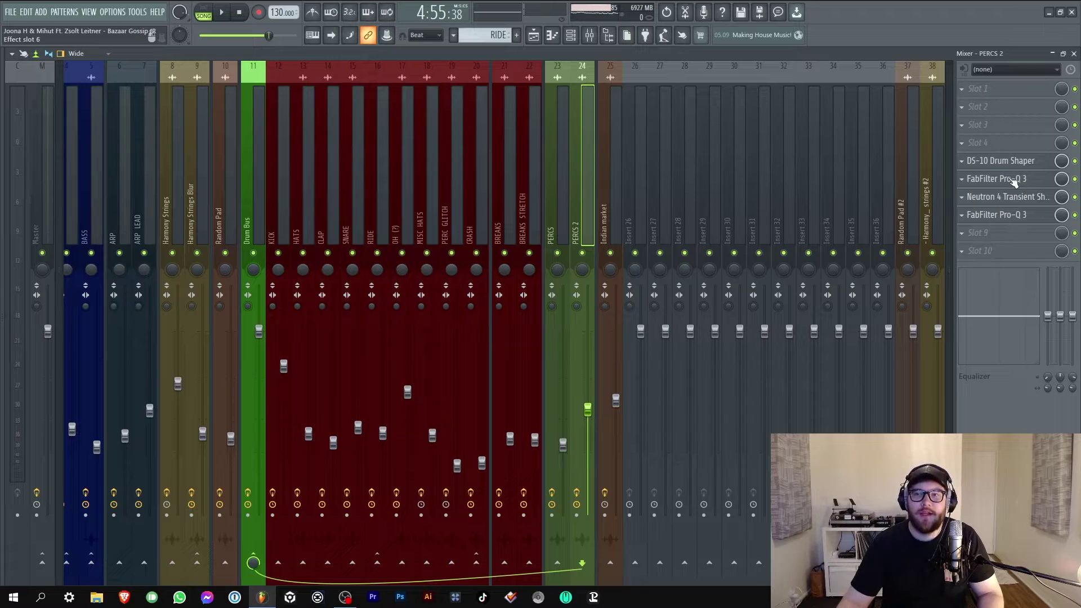
left_click(1013, 180)
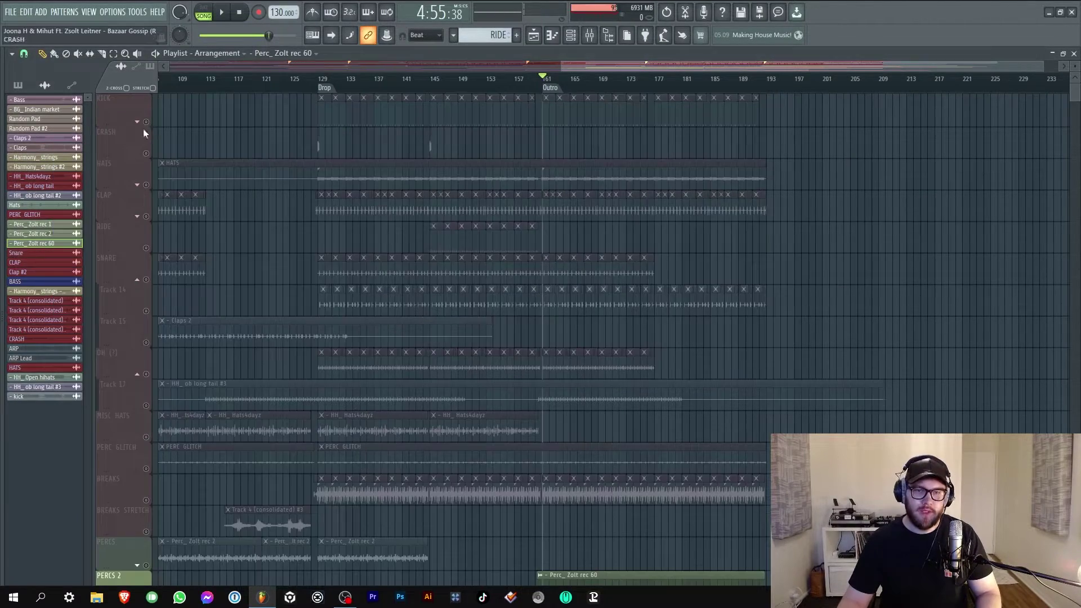
Examine the Perc_ Zolt rec 60 clip on PERCS 2 alongside the drum tracks in the playlist's Outro section
scroll(544, 451, "down", 5)
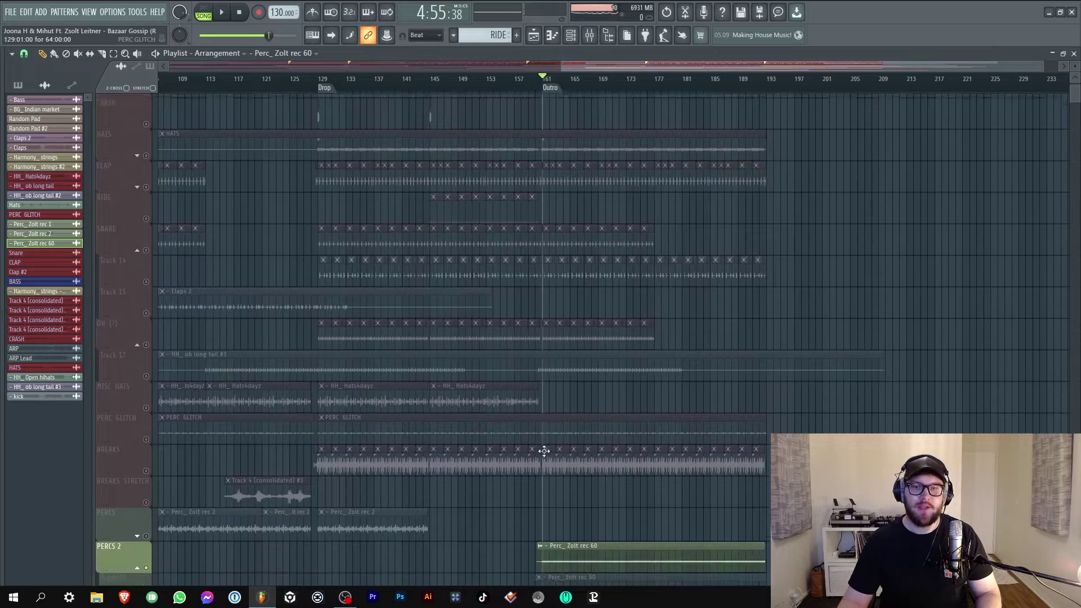
scroll(250, 149, "up", 5)
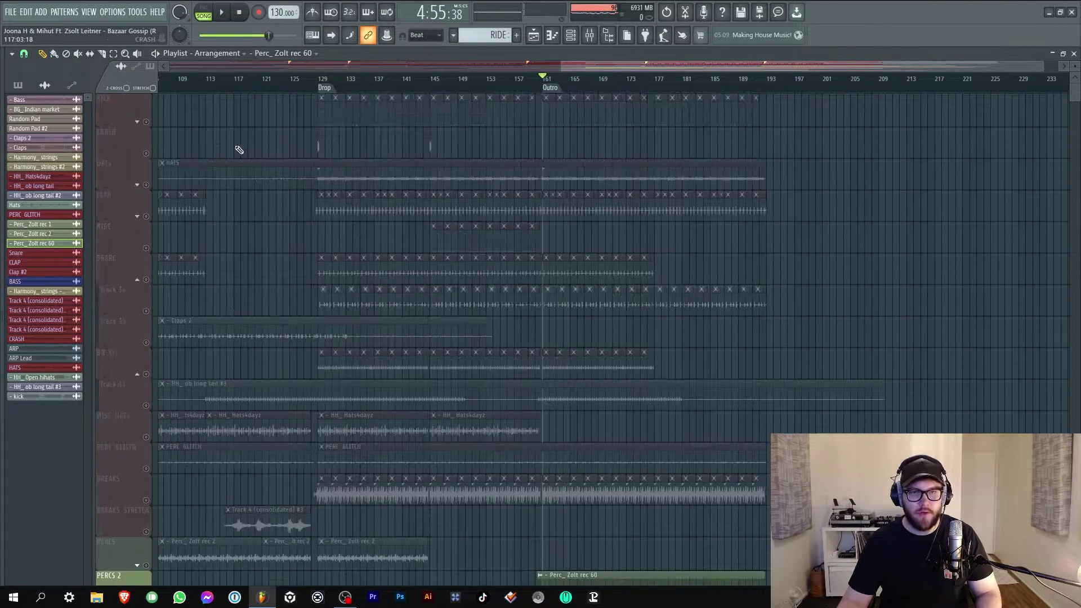
key("space")
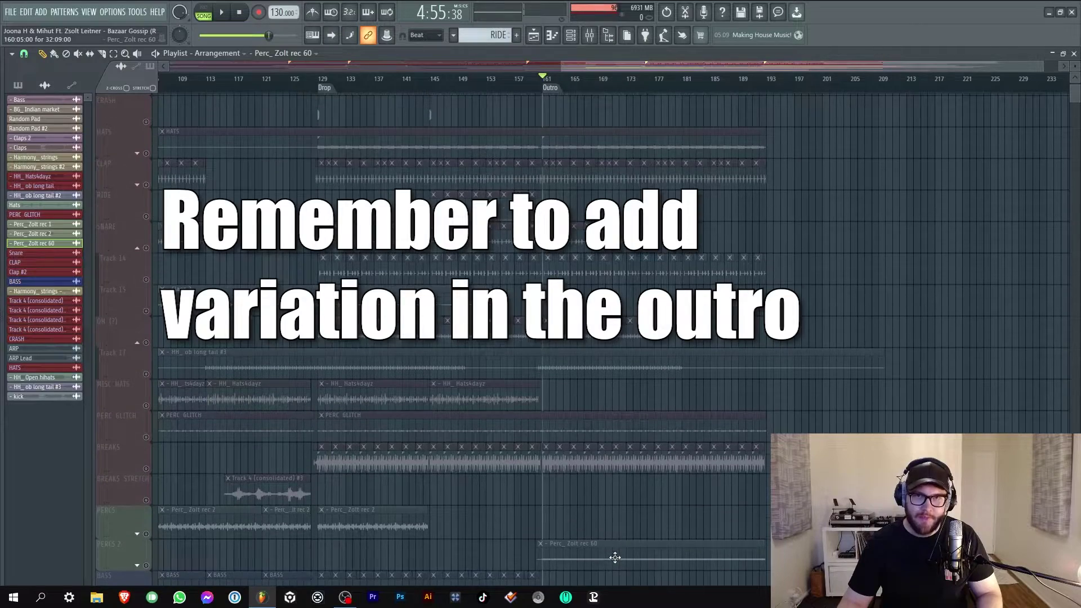
scroll(614, 558, "up", 1)
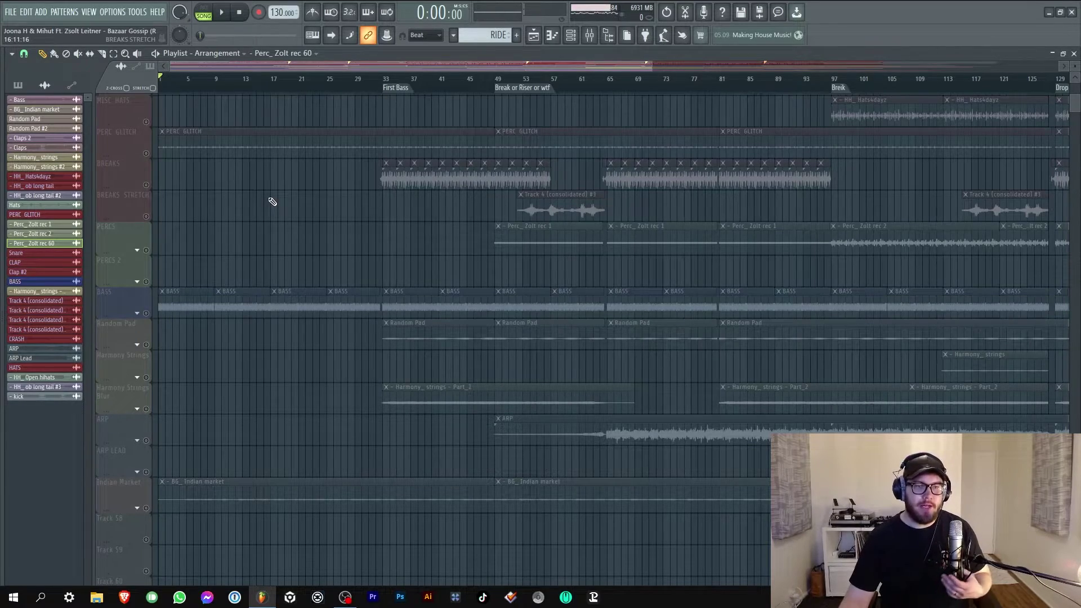
Expand the BASS group in the playlist, mute all clips on Track 32, and turn on Track 29
left_click(137, 313)
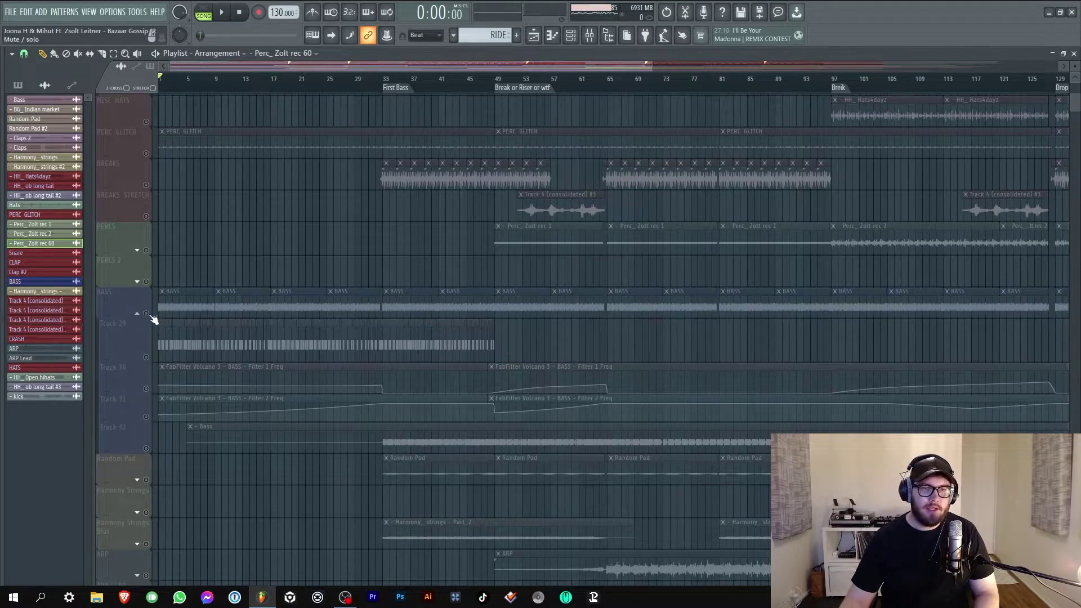
left_click(146, 450)
right_click(110, 438)
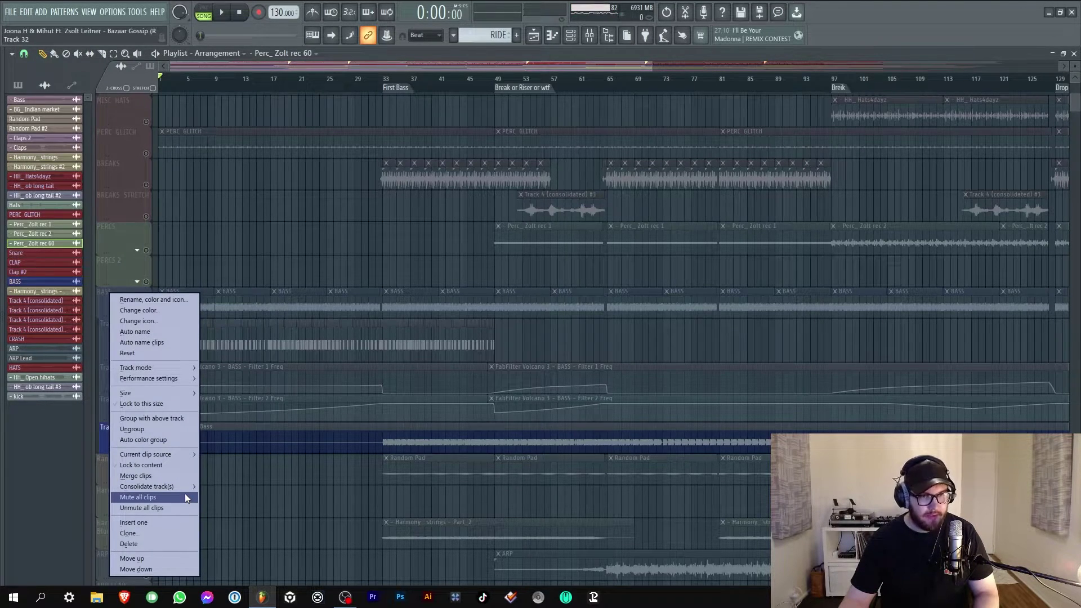
left_click(185, 496)
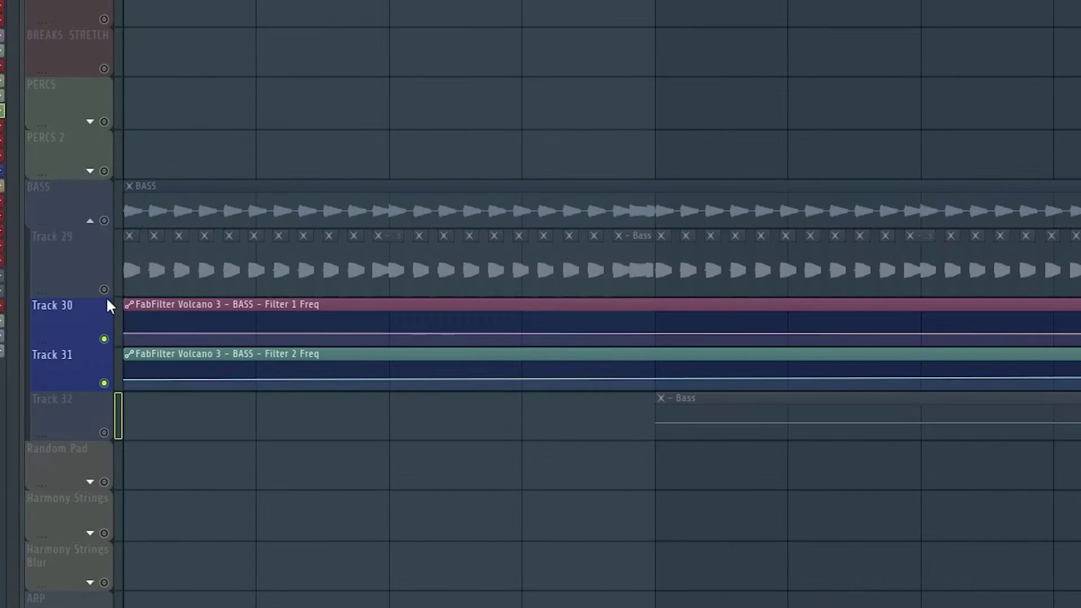
left_click(151, 358)
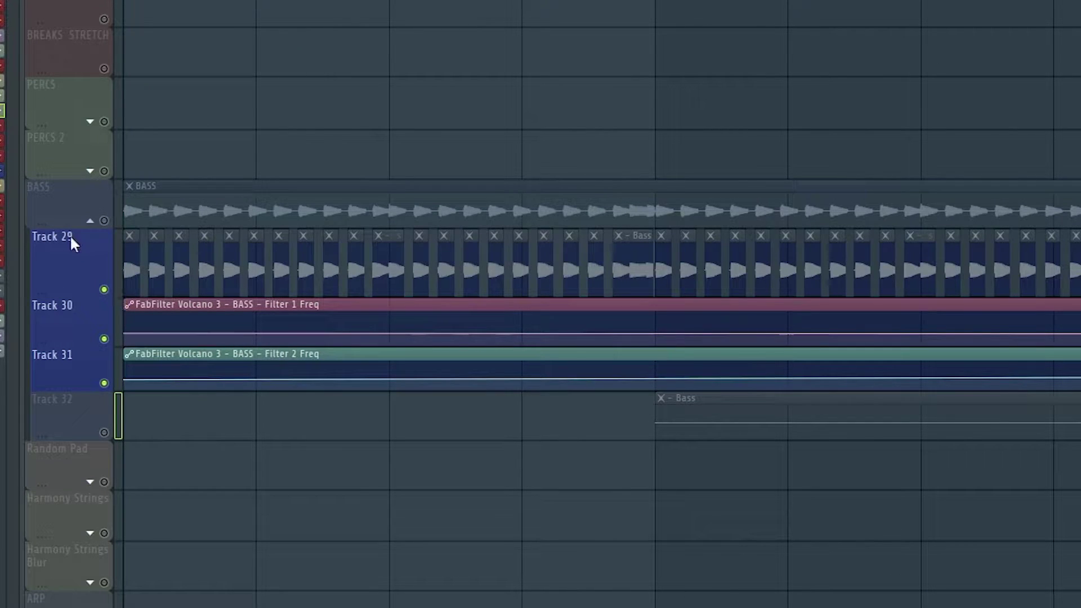
left_click(101, 251)
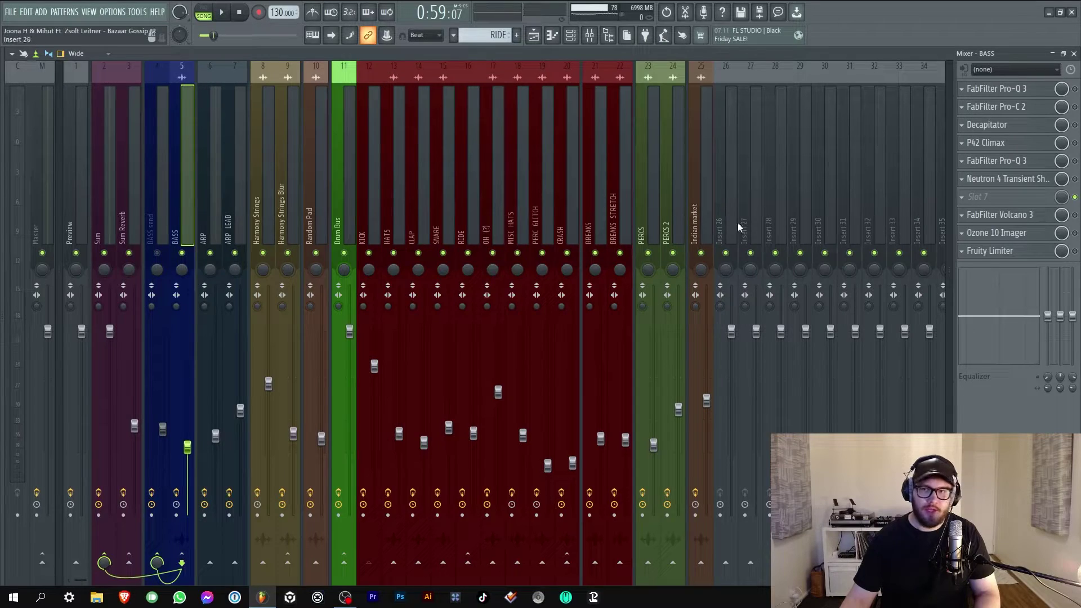
Enable and review FabFilter Pro-Q 3, Pro-C 2 and P42 Climax on the BASS channel
left_click(996, 88)
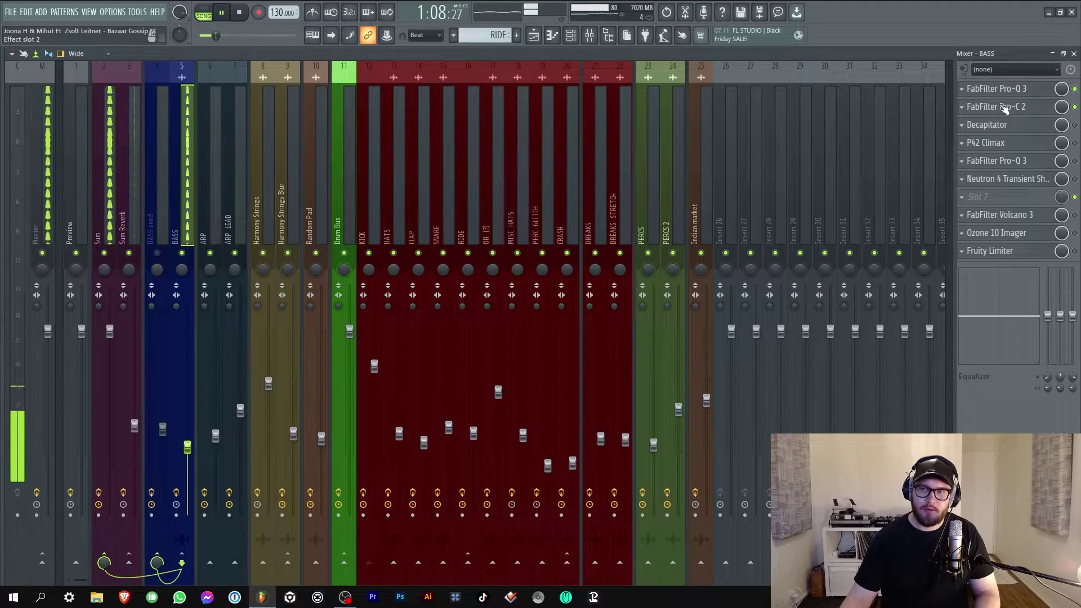
left_click(1005, 108)
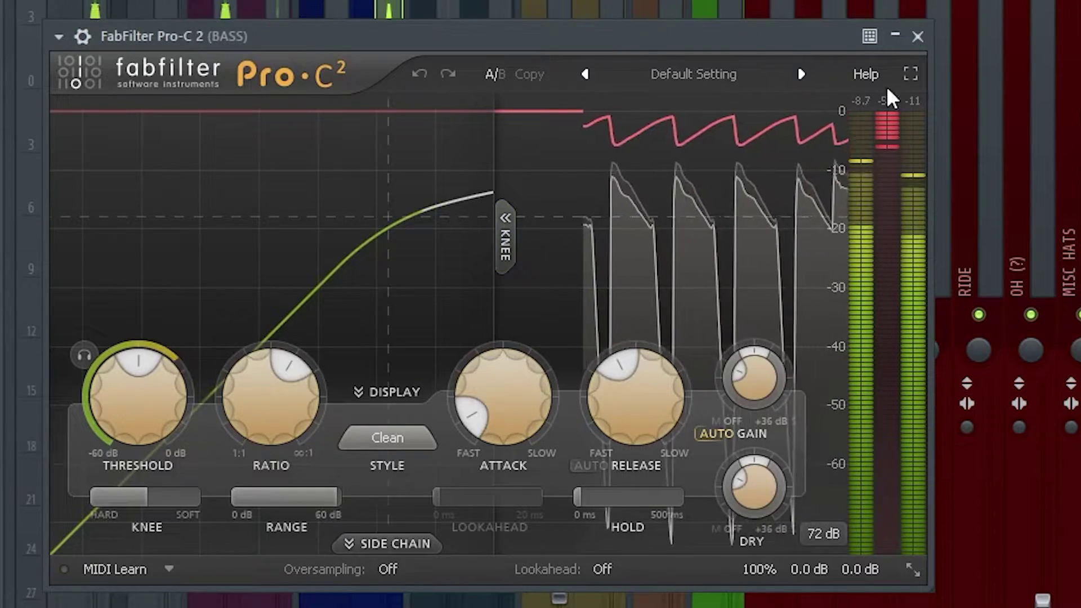
left_click(917, 36)
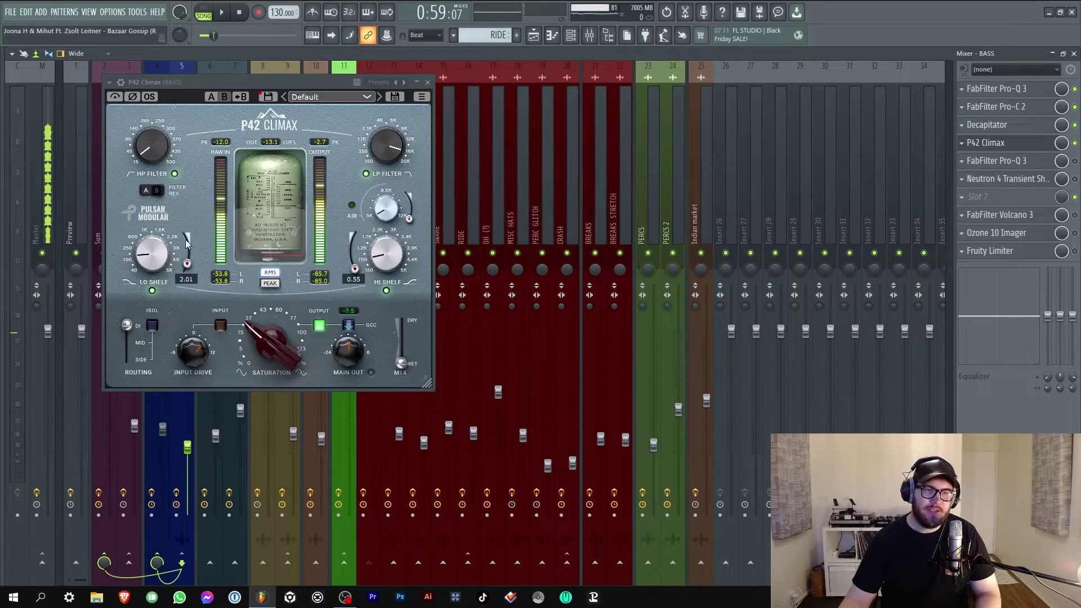
mouse_move(350, 366)
mouse_move(140, 259)
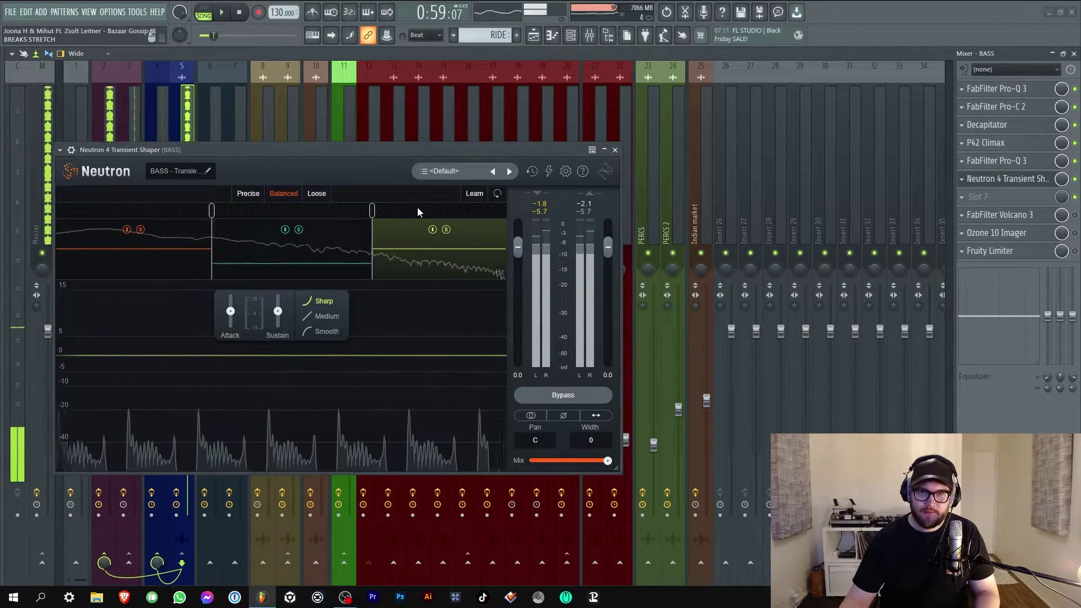
Audition the bands of the BASS channel's Neutron 4 Transient Shaper, comparing the sound with bypass on and off
key("space")
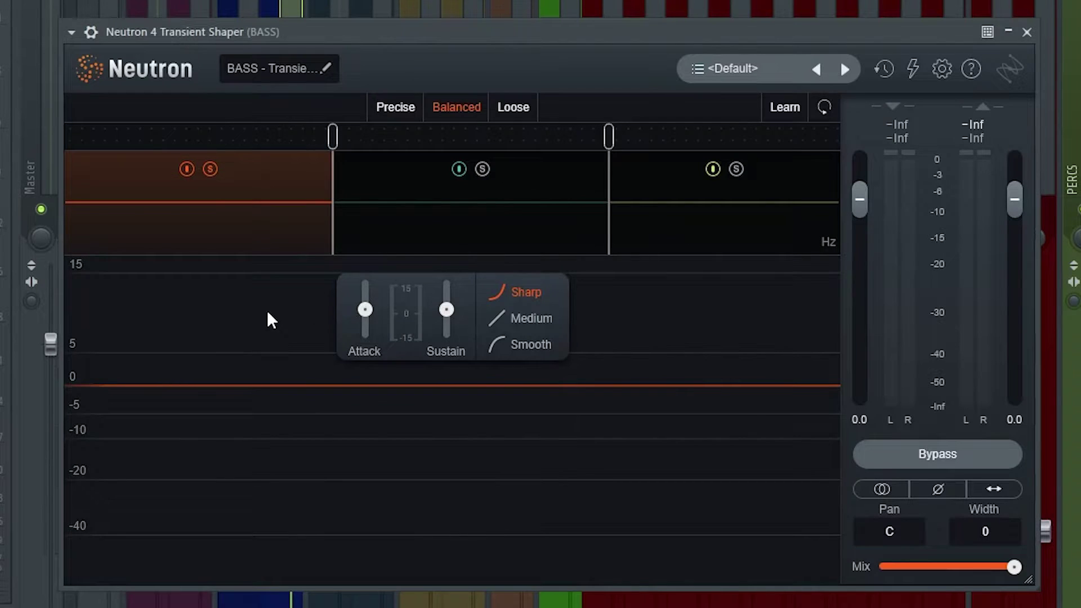
key("space")
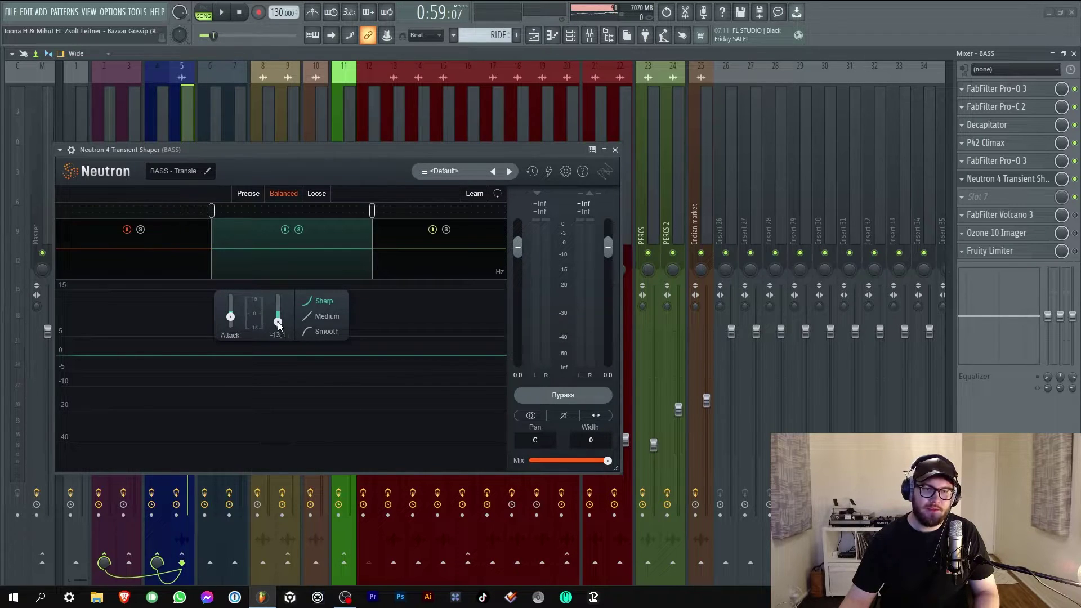
key("space")
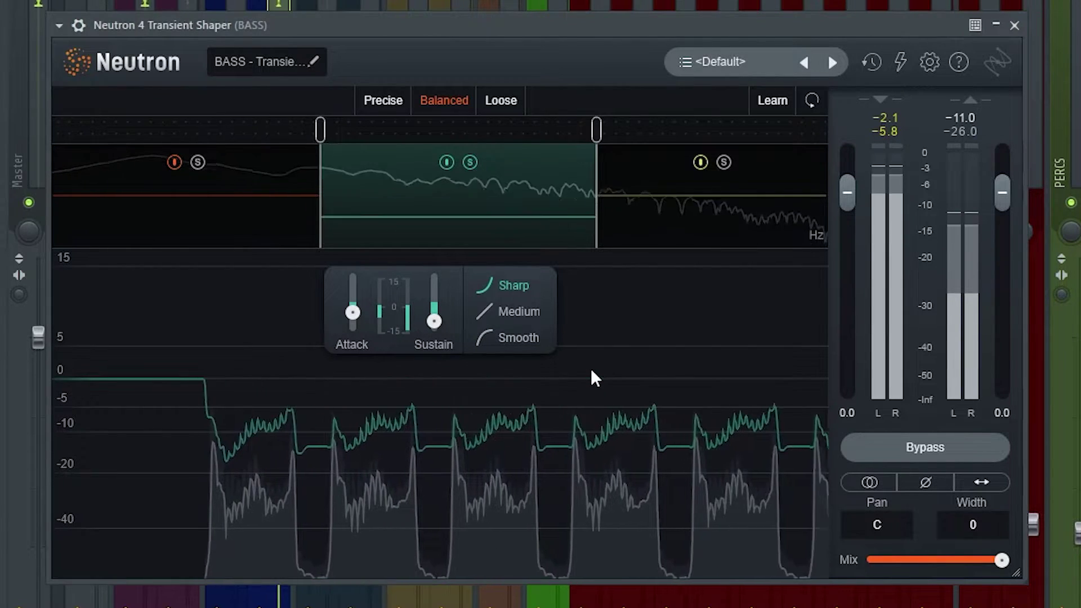
key("space")
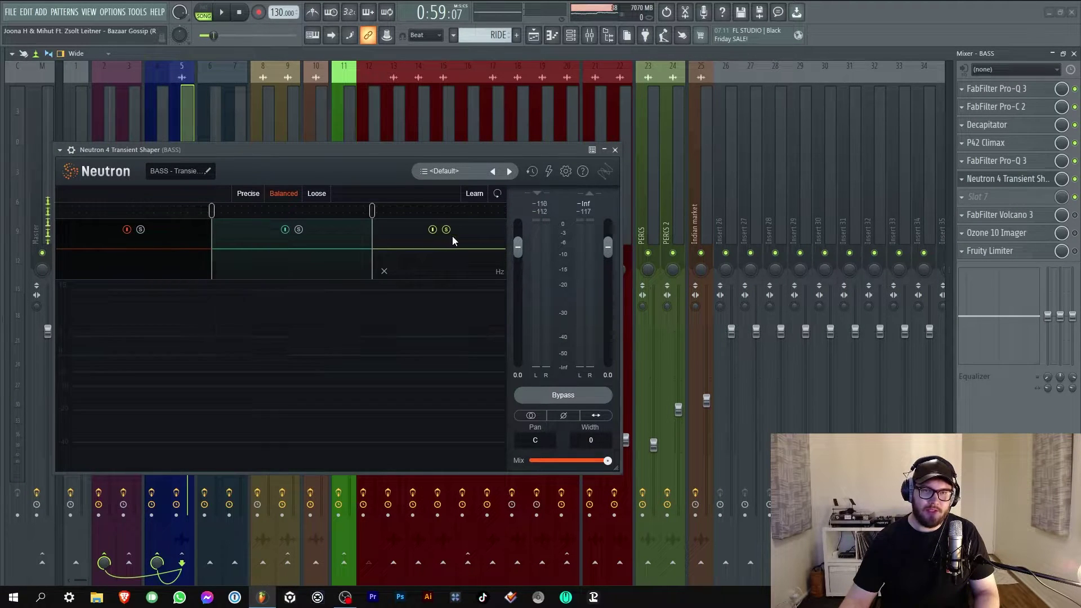
key("space")
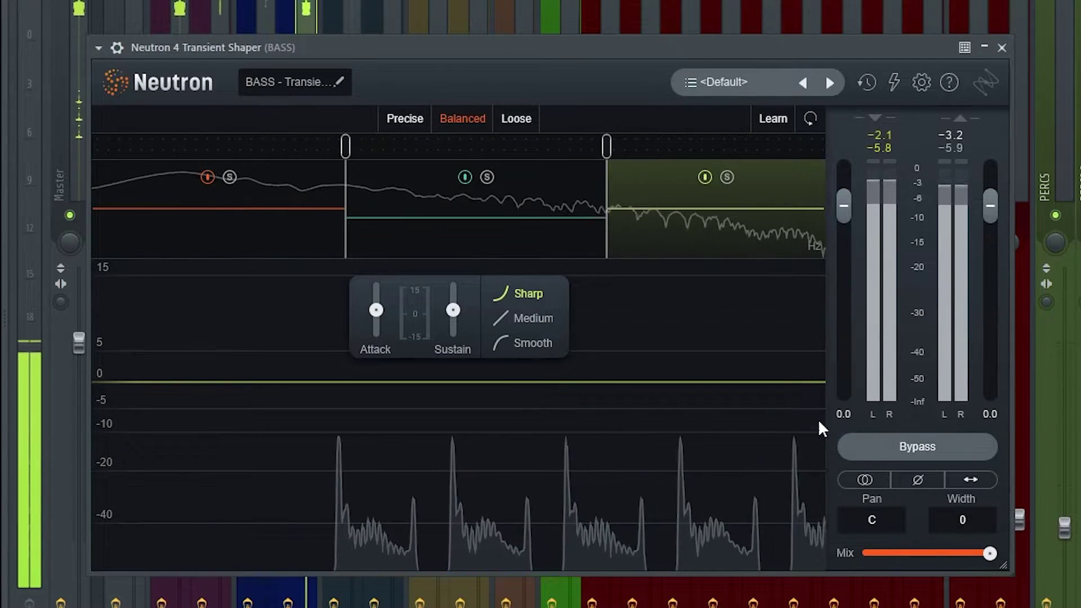
left_click(875, 444)
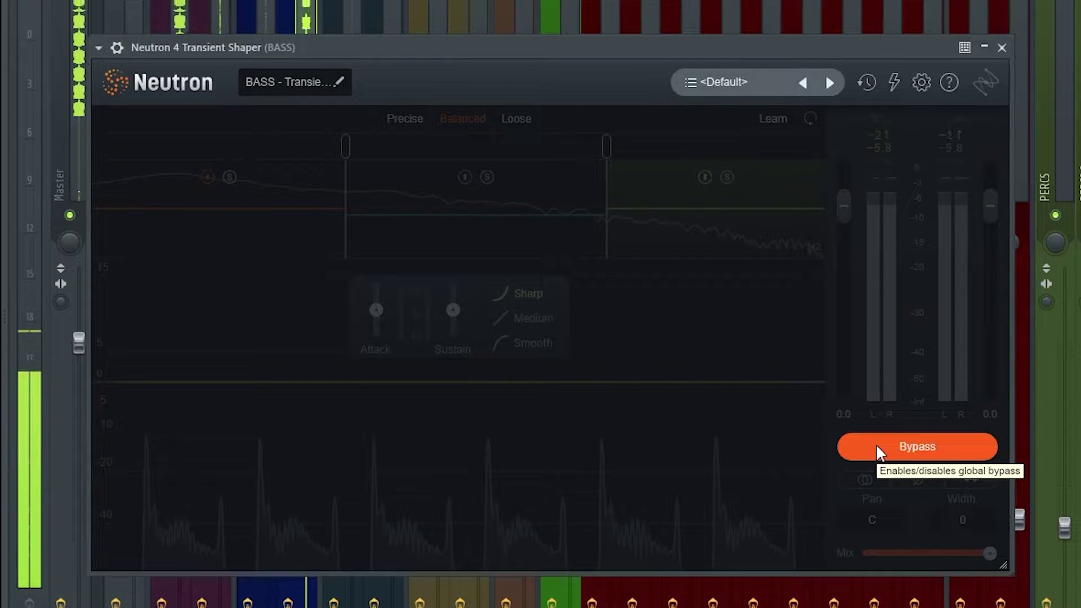
left_click(876, 445)
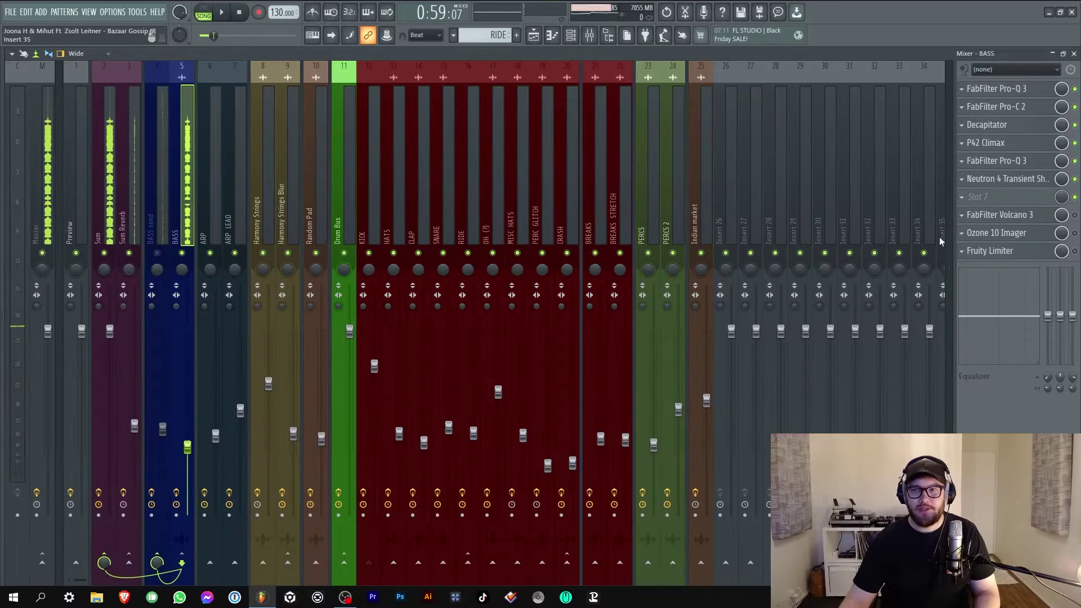
Check the BASS channel's FabFilter Volcano 3 and play its Filter 1 and Filter 2 frequency automation in the Break or Riser or wtf section
left_click(996, 214)
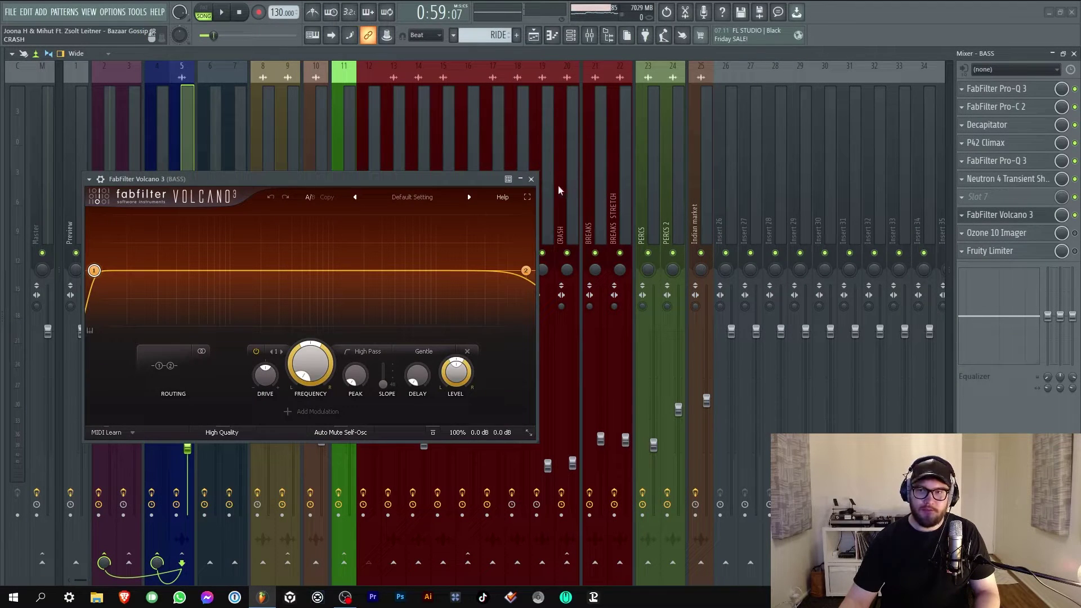
left_click(531, 179)
left_click(1053, 54)
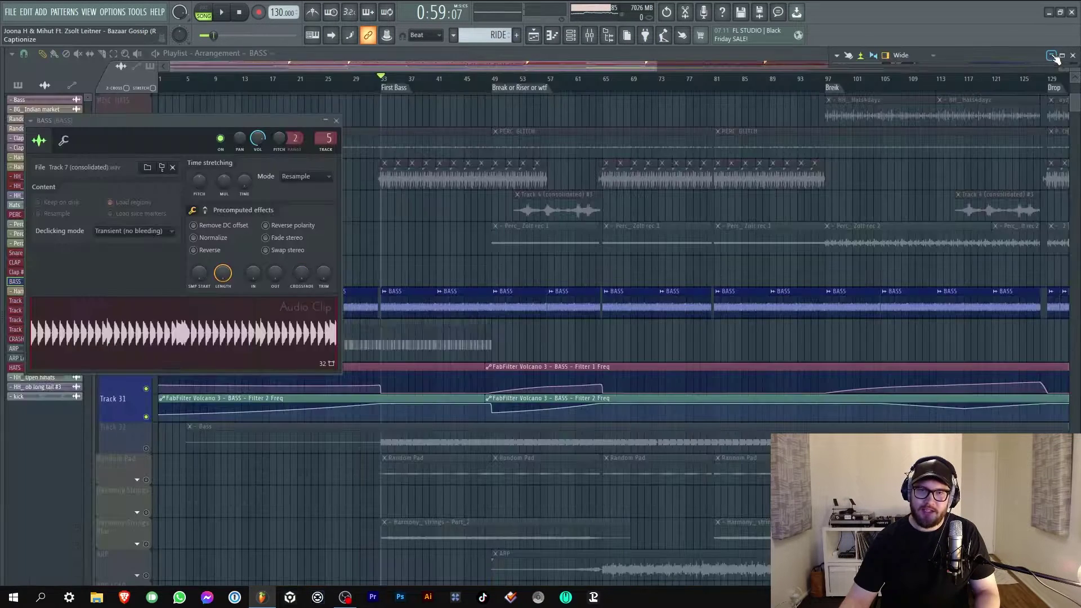
left_click(336, 120)
scroll(442, 66, "right", 3)
left_click(445, 79)
key("space")
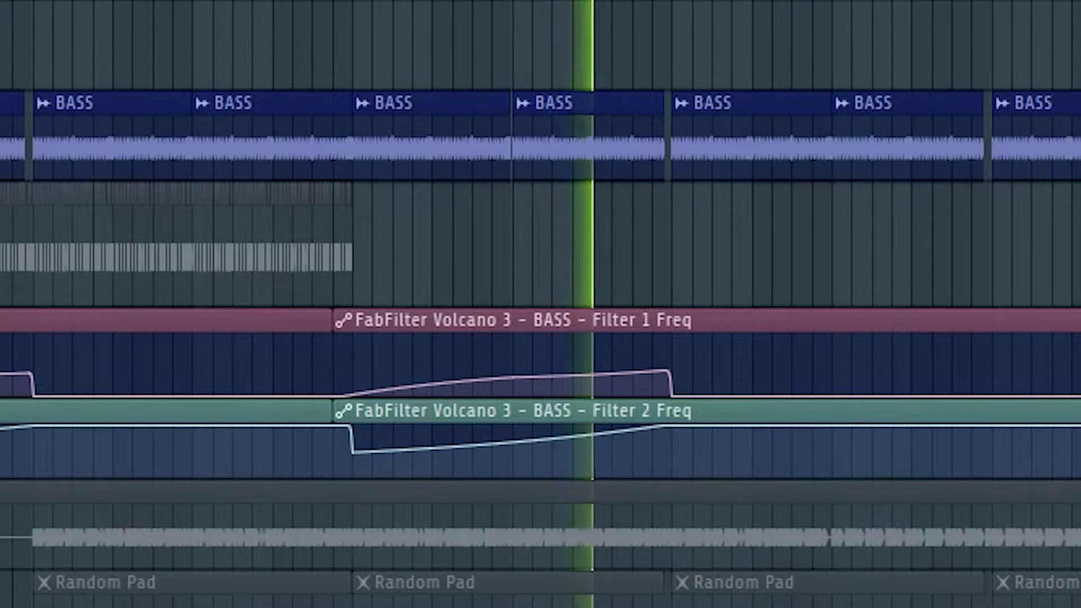
key("space")
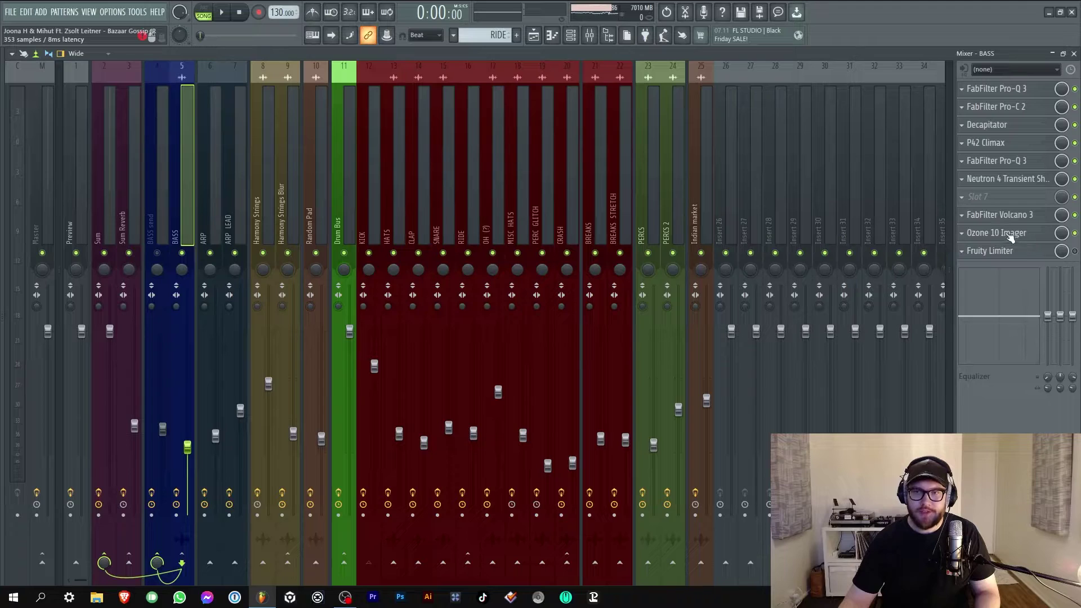
Examine the per-band stereo width settings of Ozone 10 Imager on the BASS channel
left_click(998, 233)
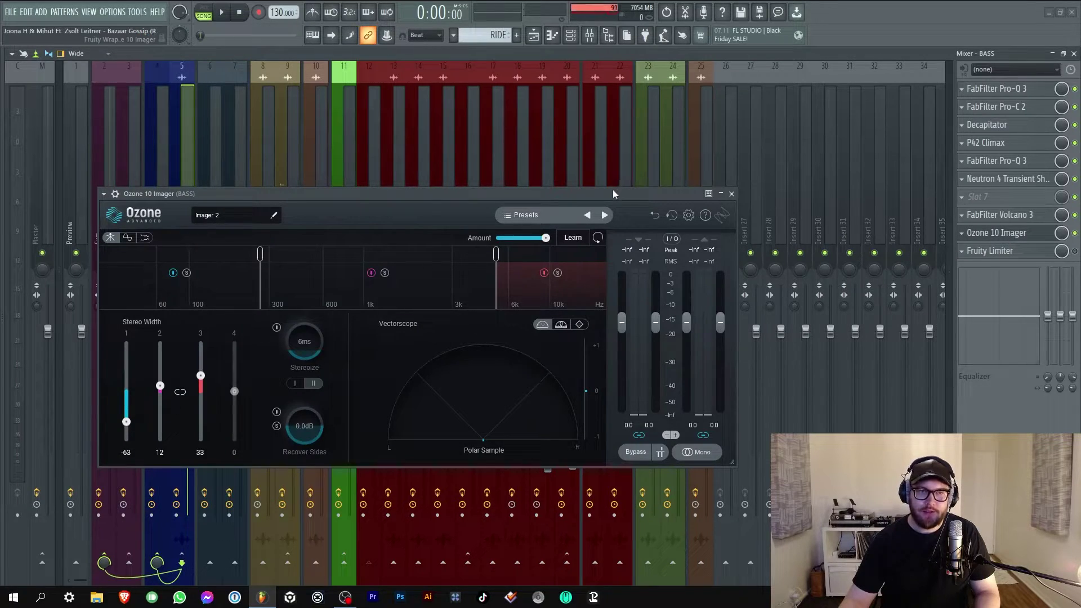
left_click_drag(613, 192, 613, 117)
left_click(731, 119)
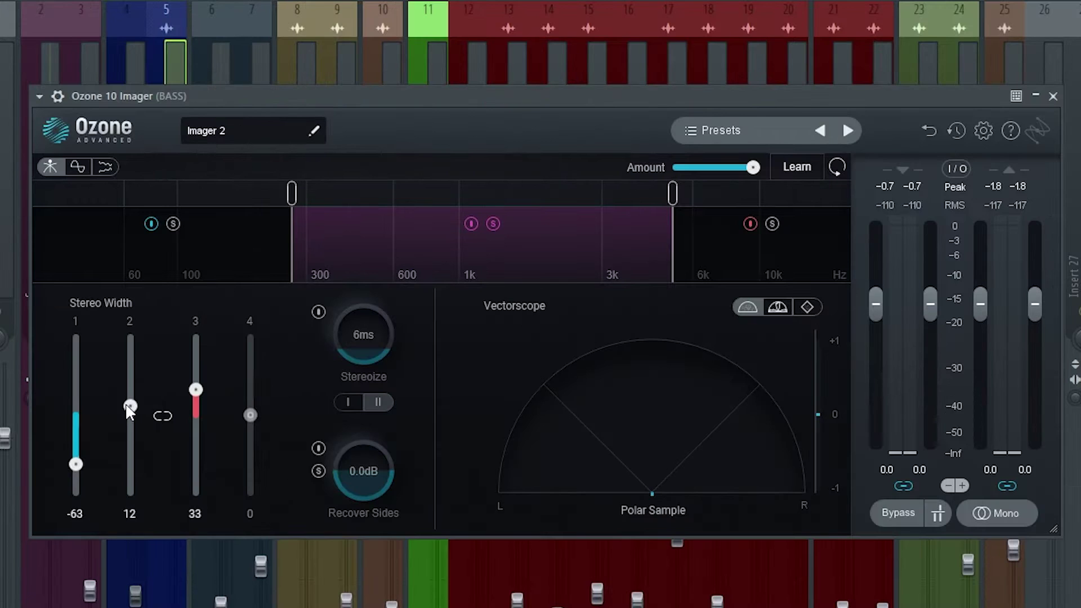
left_click_drag(159, 311, 157, 311)
left_click_drag(127, 407, 133, 405)
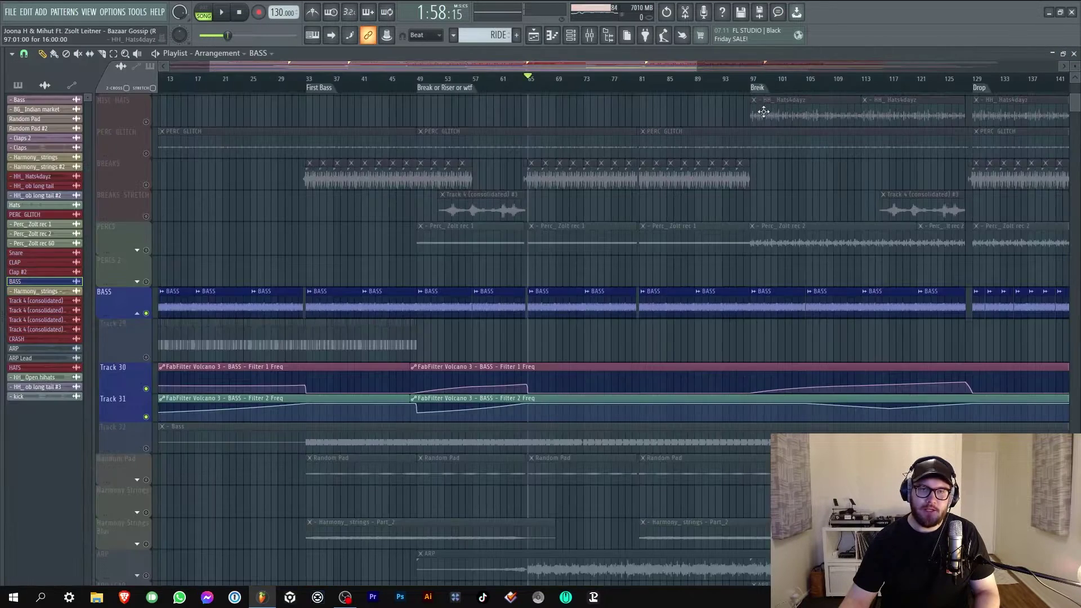
Audition the drum pattern from around bar 65, just after the Break or Riser or wtf section
scroll(224, 234, "up", 5)
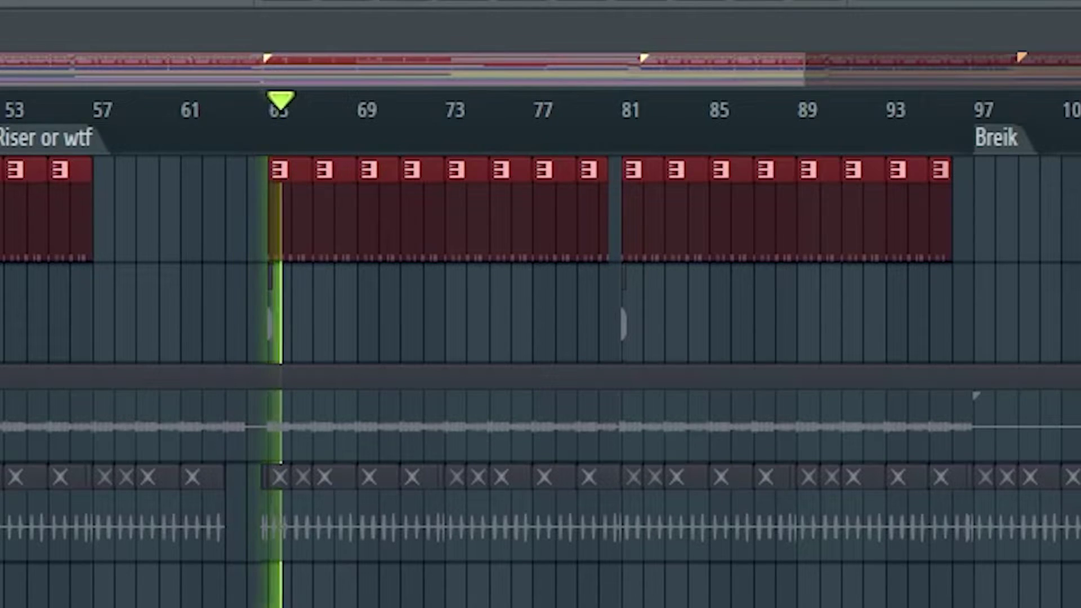
key("space")
scroll(708, 322, "down", 1)
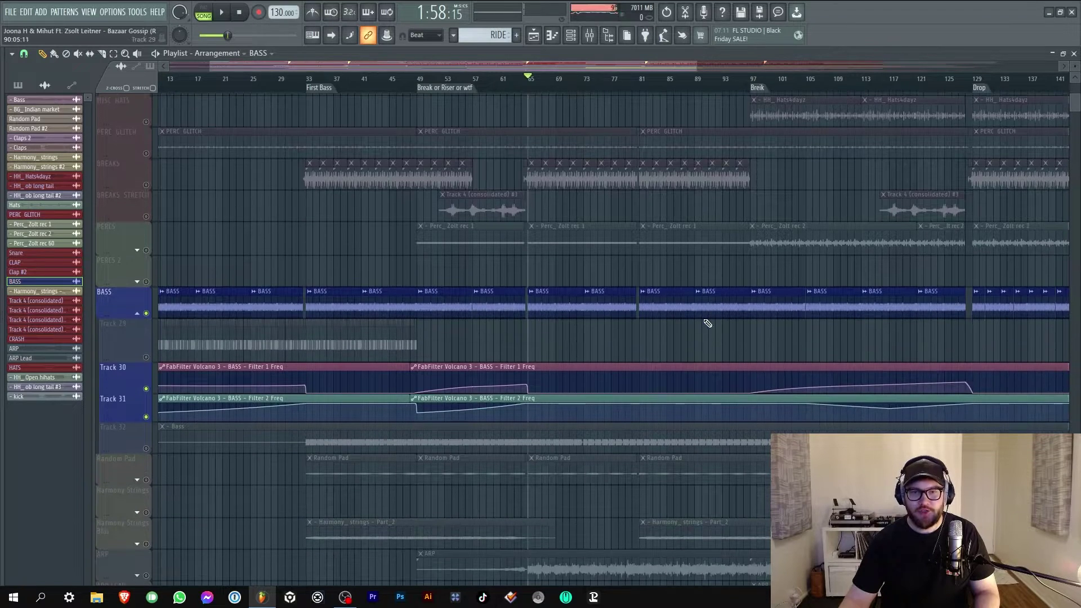
scroll(642, 378, "down", 3)
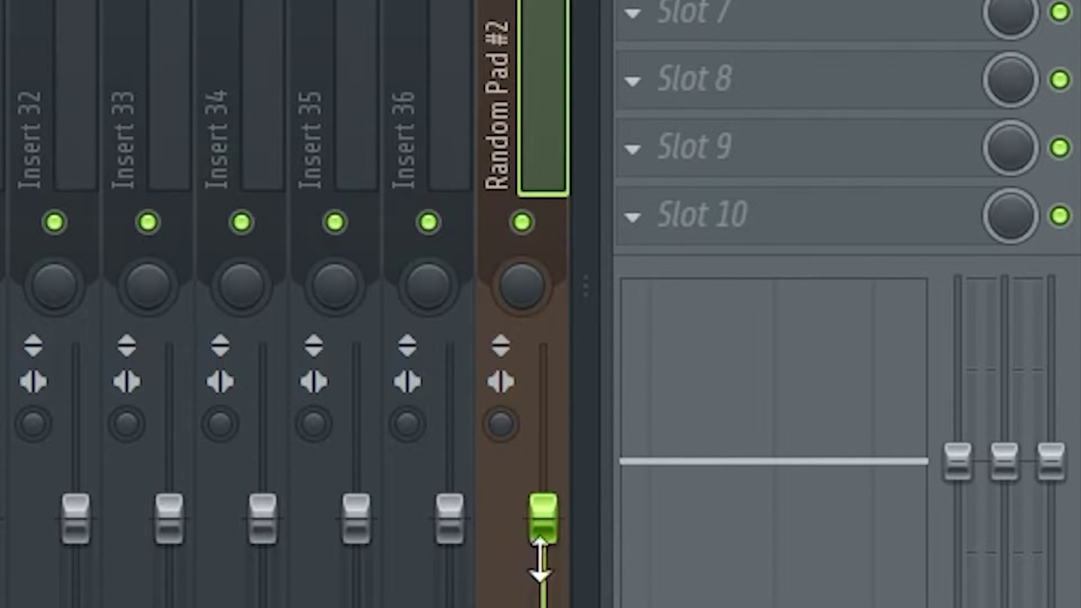
Review the first FabFilter Pro-Q 3, Pro-C 2 and ValhallaShimmer on the Random Pad channel while playing the pad
left_click_drag(539, 557, 539, 386)
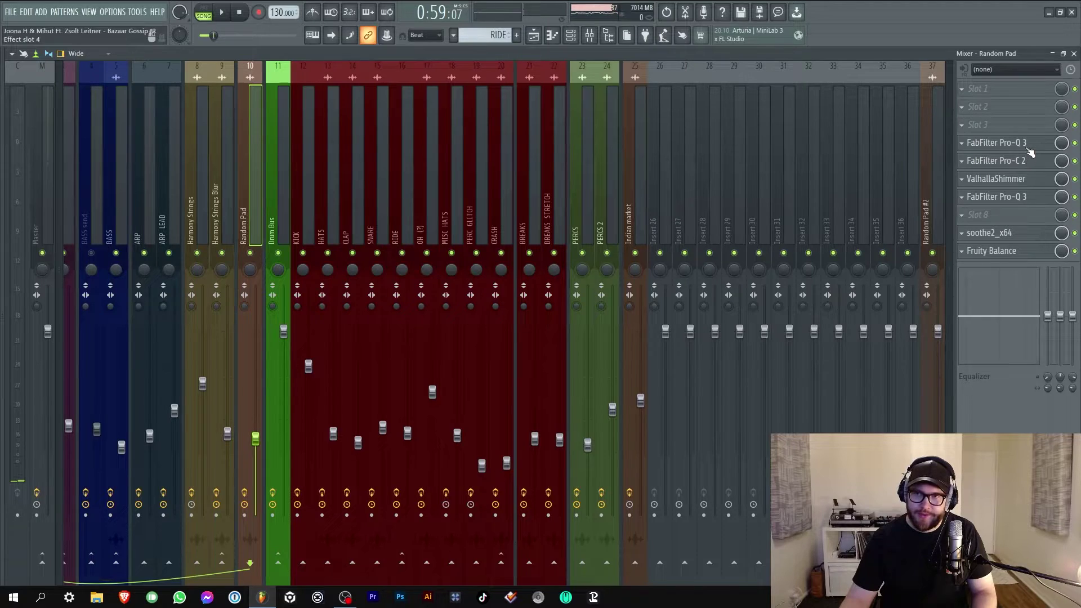
left_click(996, 143)
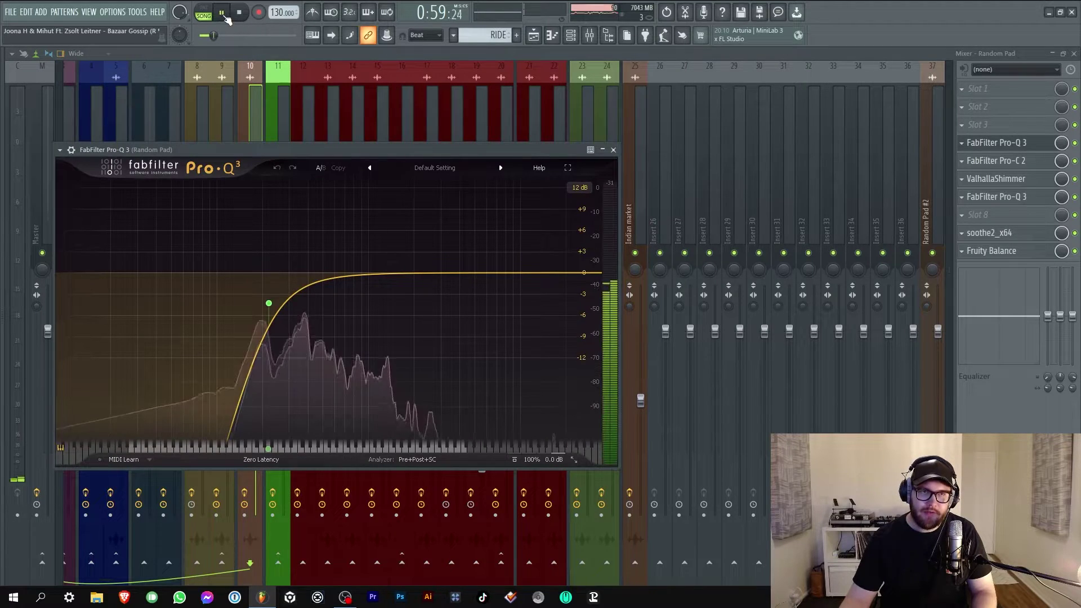
left_click(999, 162)
left_click(497, 179)
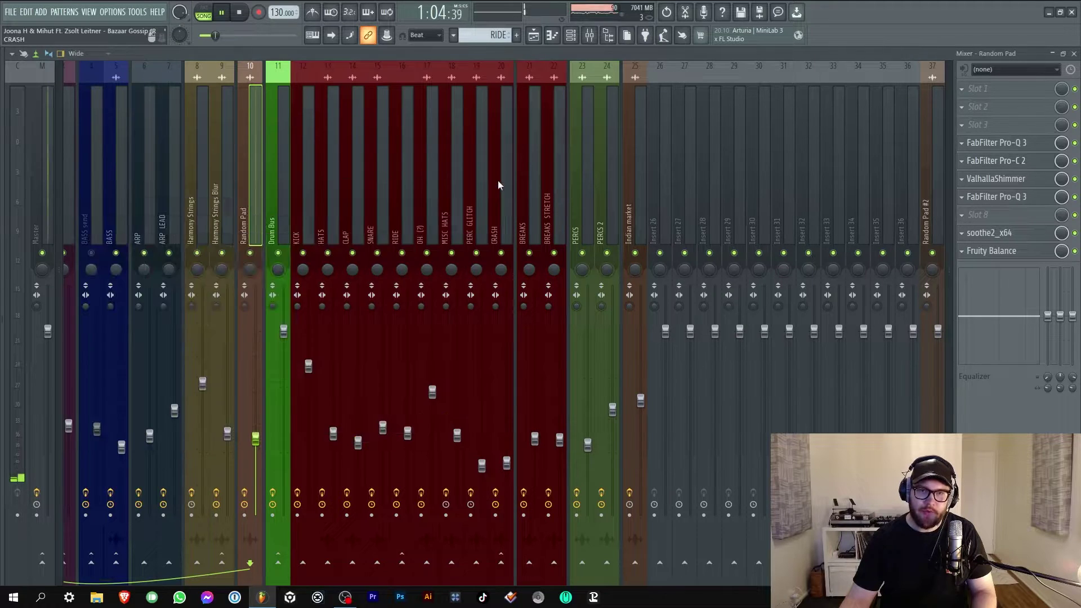
left_click(996, 179)
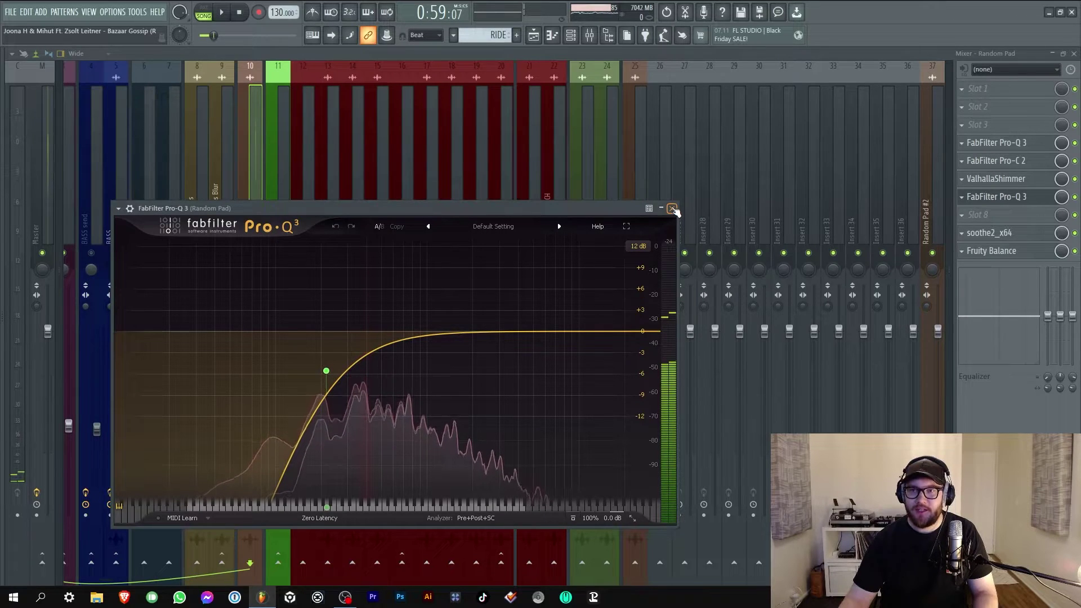
Check the second FabFilter Pro-Q 3 and the soothe2 settings on the Random Pad channel
left_click(672, 209)
left_click(1029, 235)
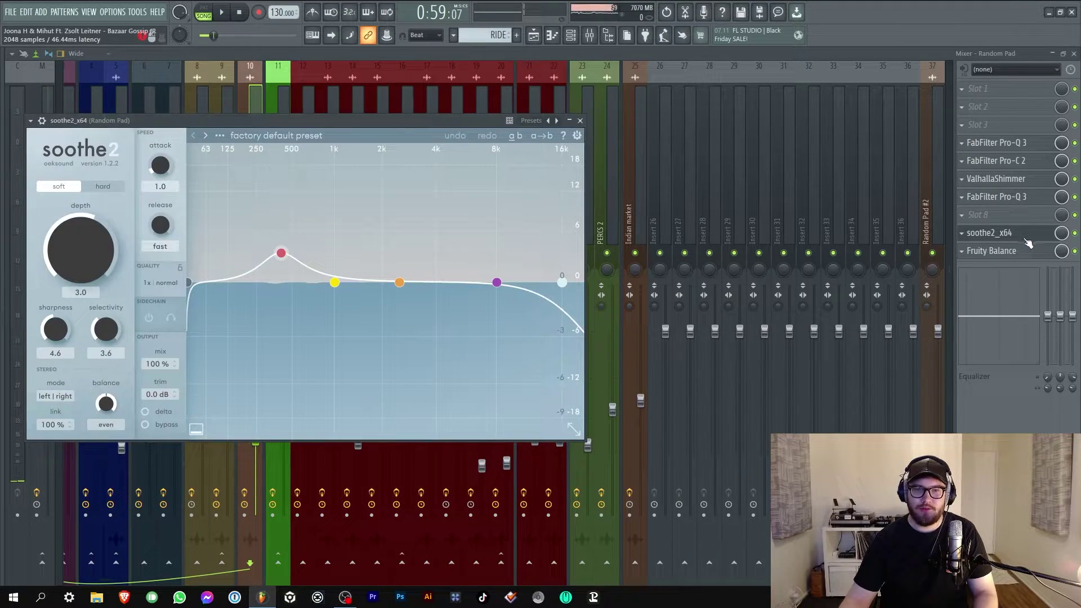
left_click(580, 121)
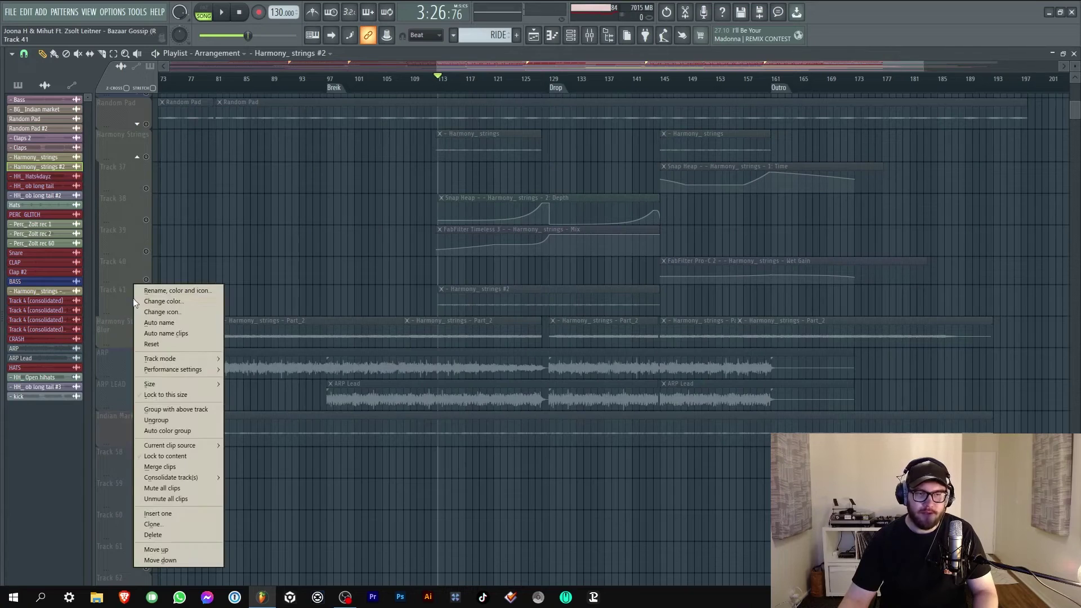
Solo the Harmony Strings track group in the playlist and check the first FabFilter Pro-Q 3 on its mixer channel
left_click(179, 461)
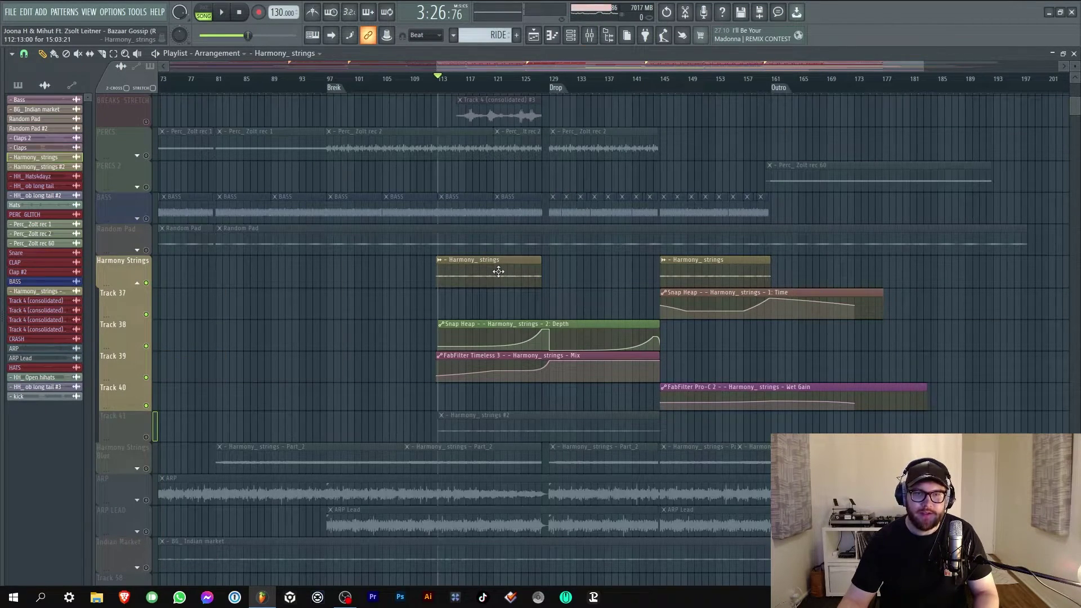
left_click(588, 37)
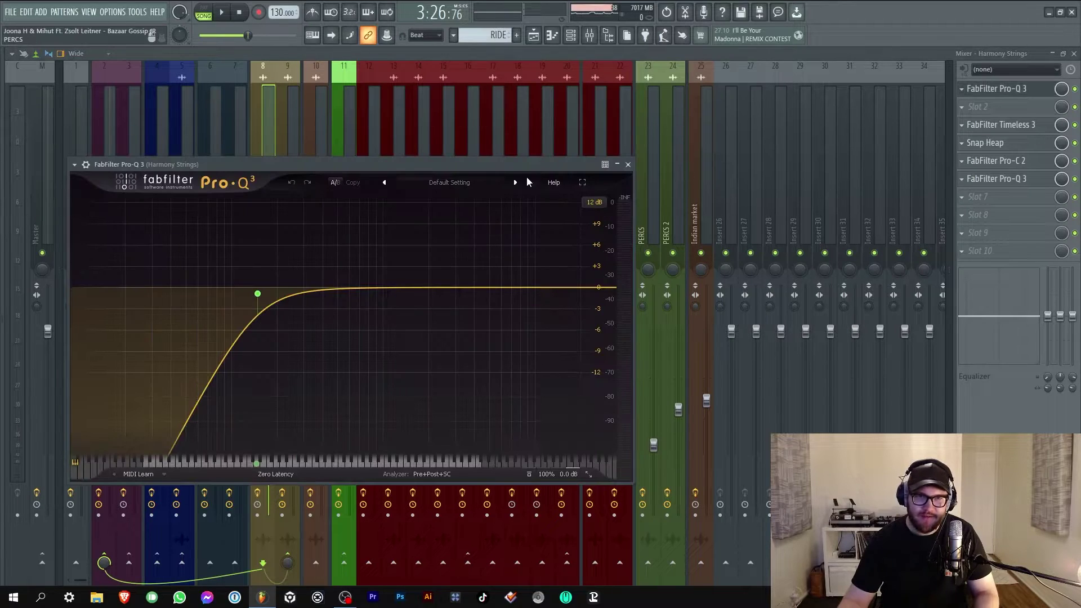
left_click(627, 165)
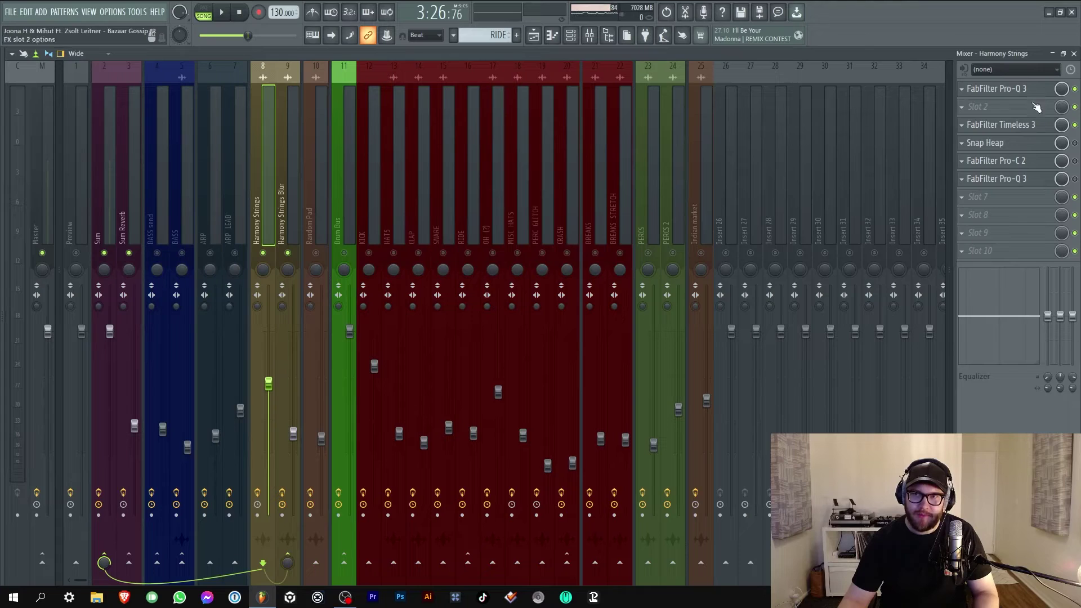
Review the FabFilter Timeless 3 delay and Snap Heap on the Harmony Strings channel
left_click(1036, 125)
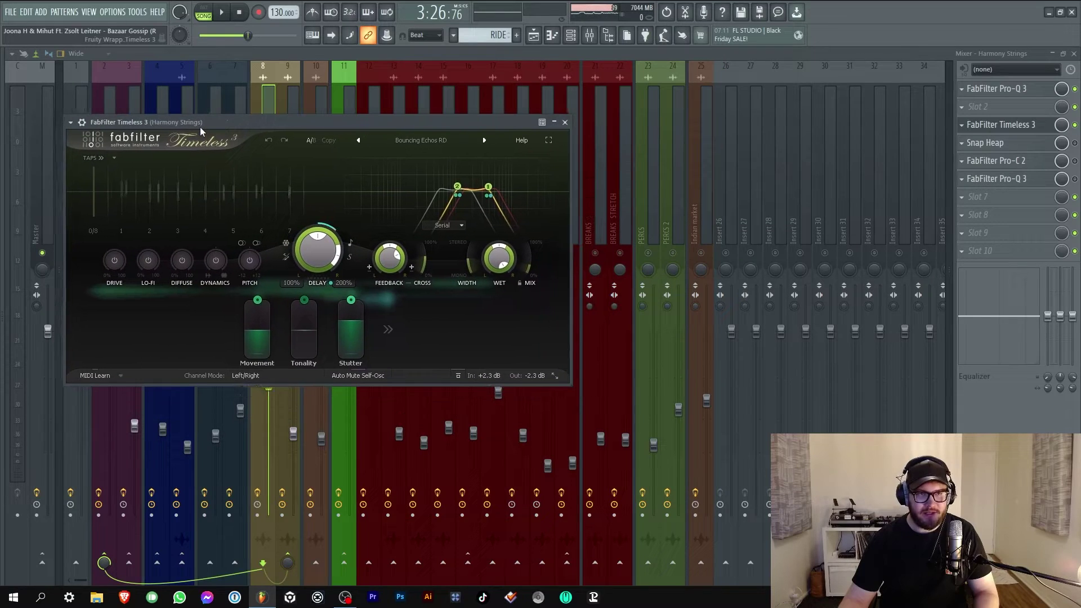
left_click_drag(200, 126, 191, 133)
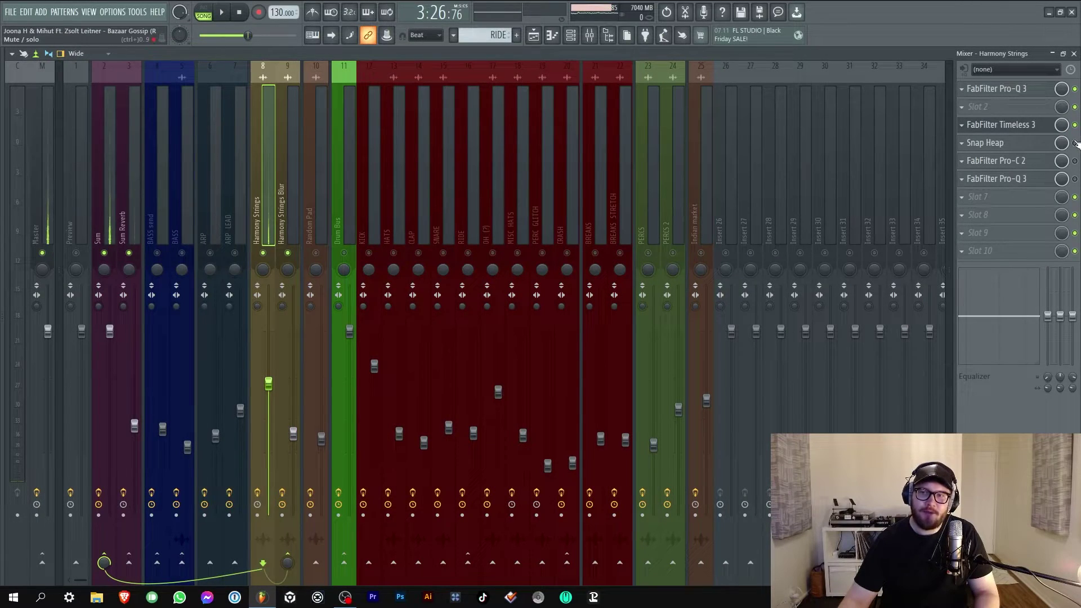
left_click(1038, 146)
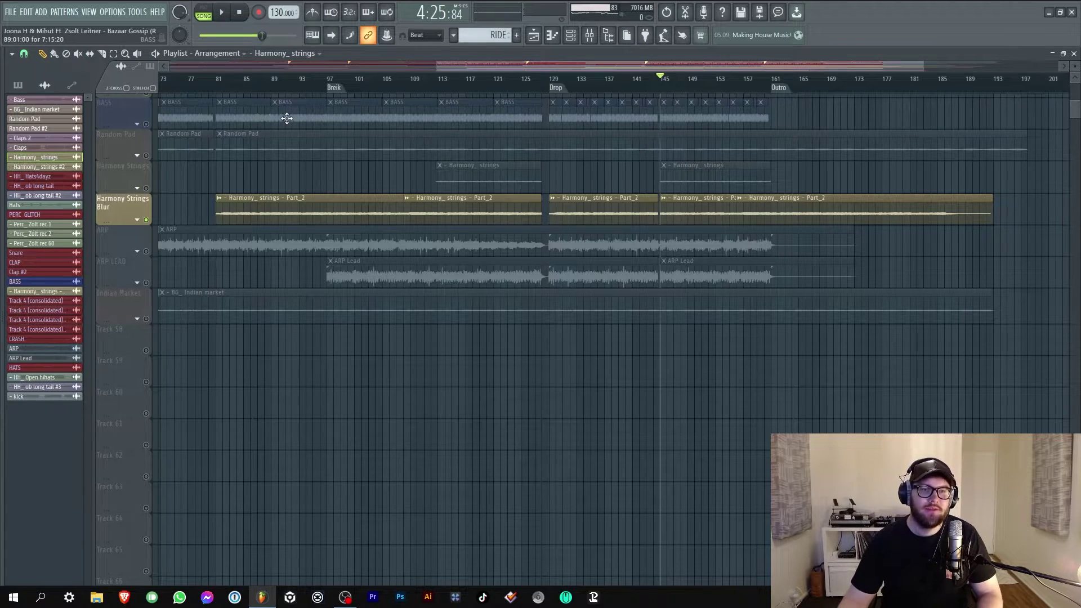
Play the Harmony Strings Blur track with its Balance volume automation from the Break or Riser or wtf marker at bar 49
left_click_drag(218, 90, 219, 88)
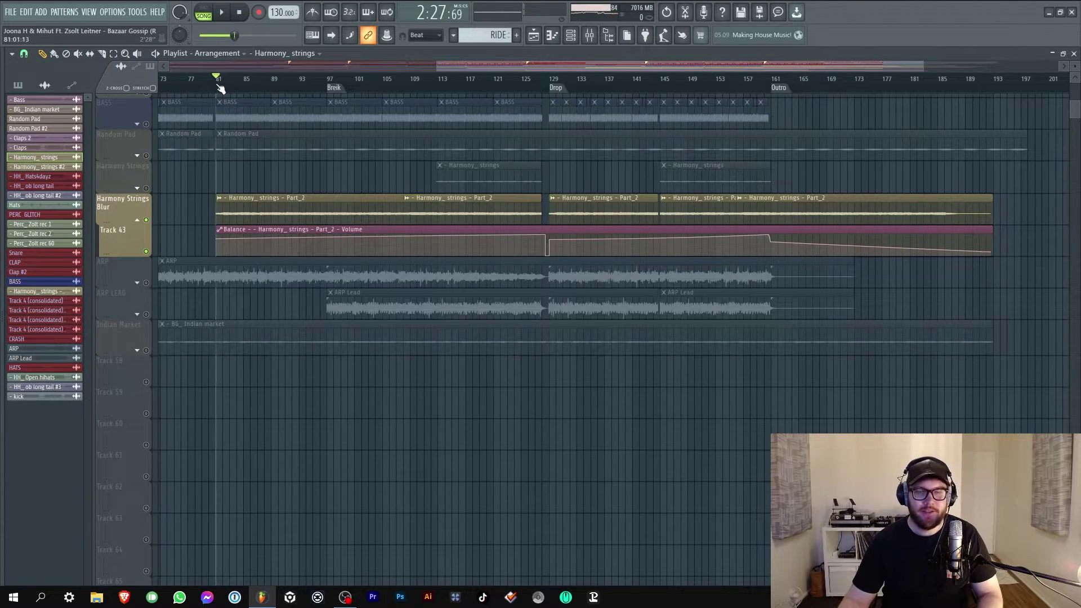
left_click_drag(588, 67, 401, 69)
left_click(400, 88)
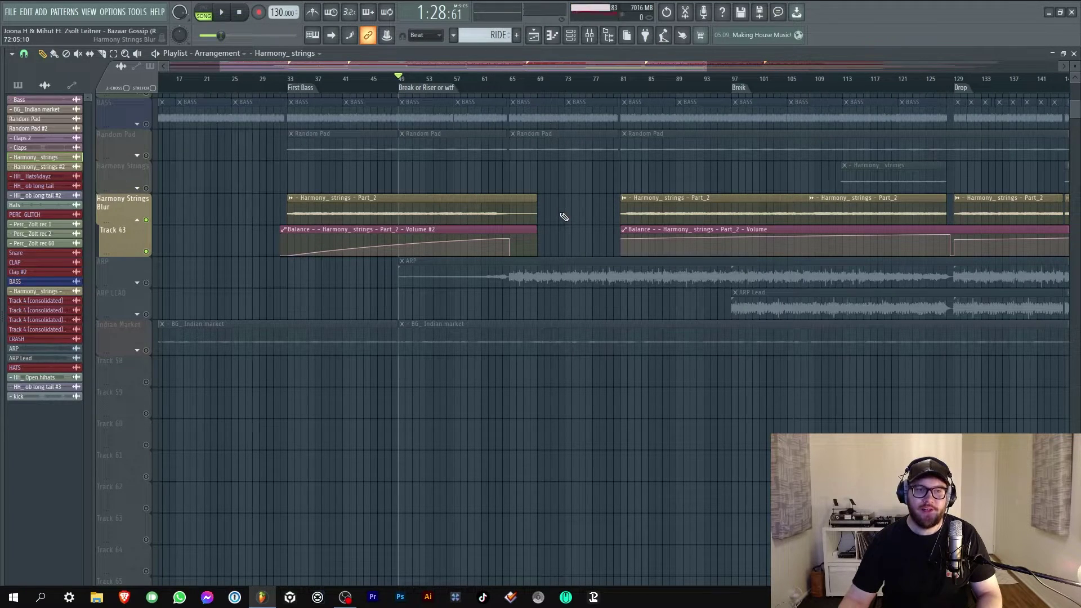
key("space")
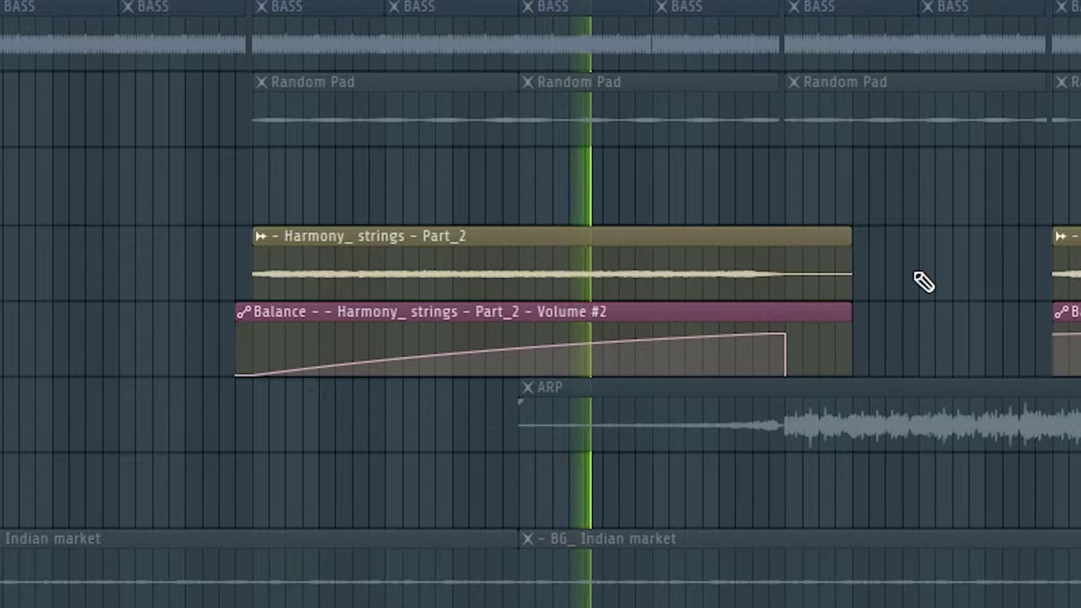
key("space")
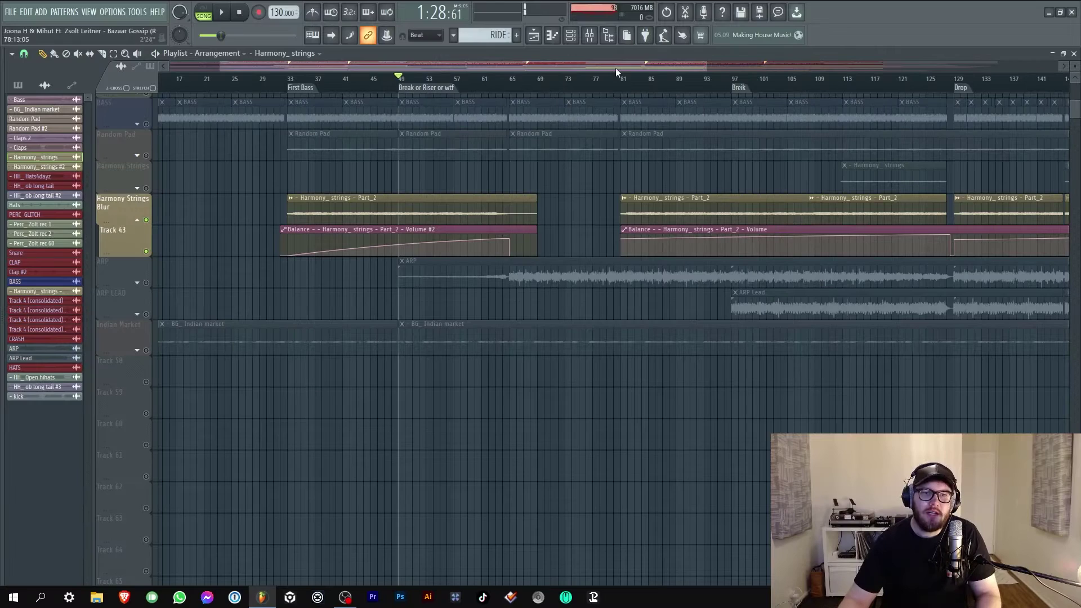
Open the audio of the Harmony_ strings #2 clip in the Edison audio editor
scroll(601, 138, "up", 5)
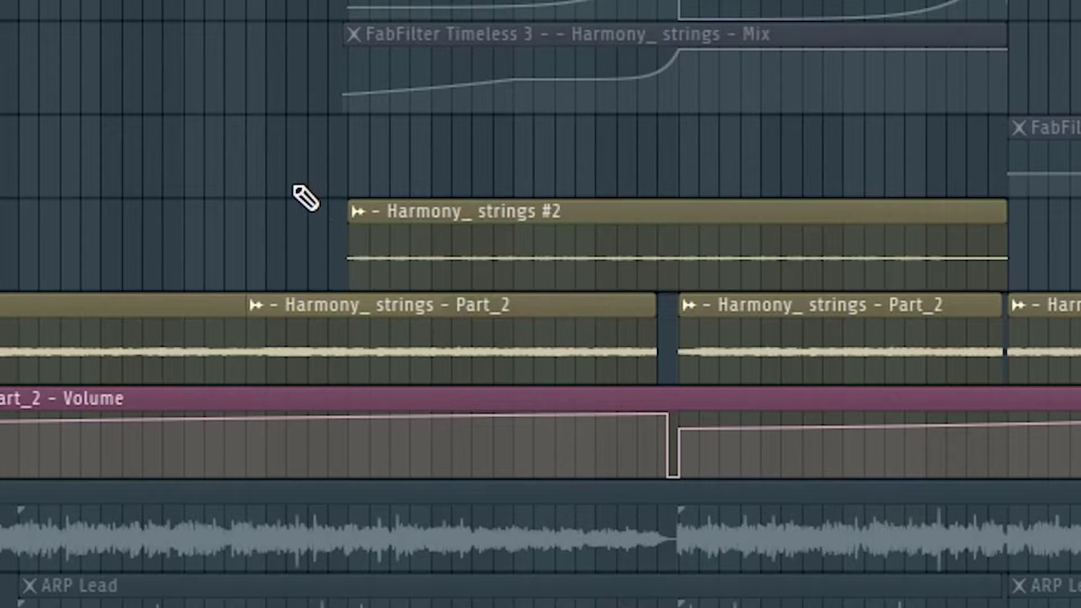
double_click(415, 210)
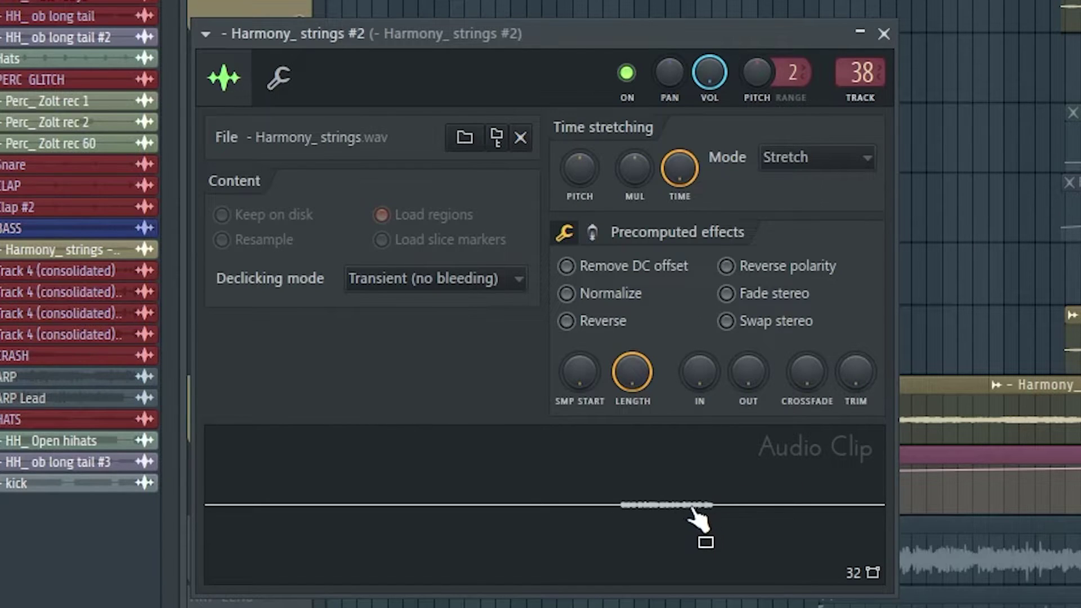
right_click(693, 507)
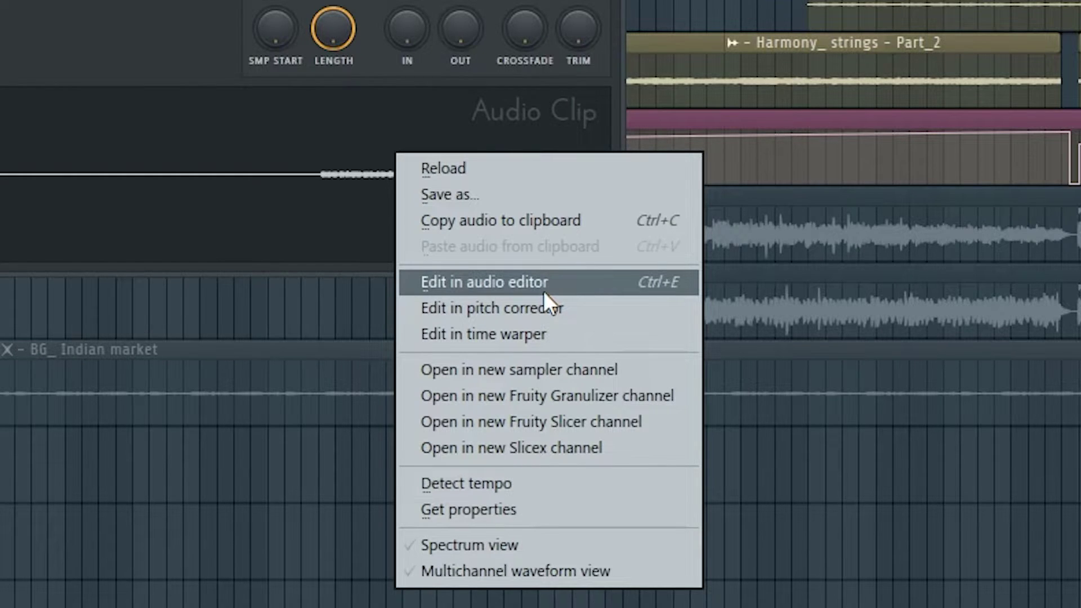
left_click(543, 290)
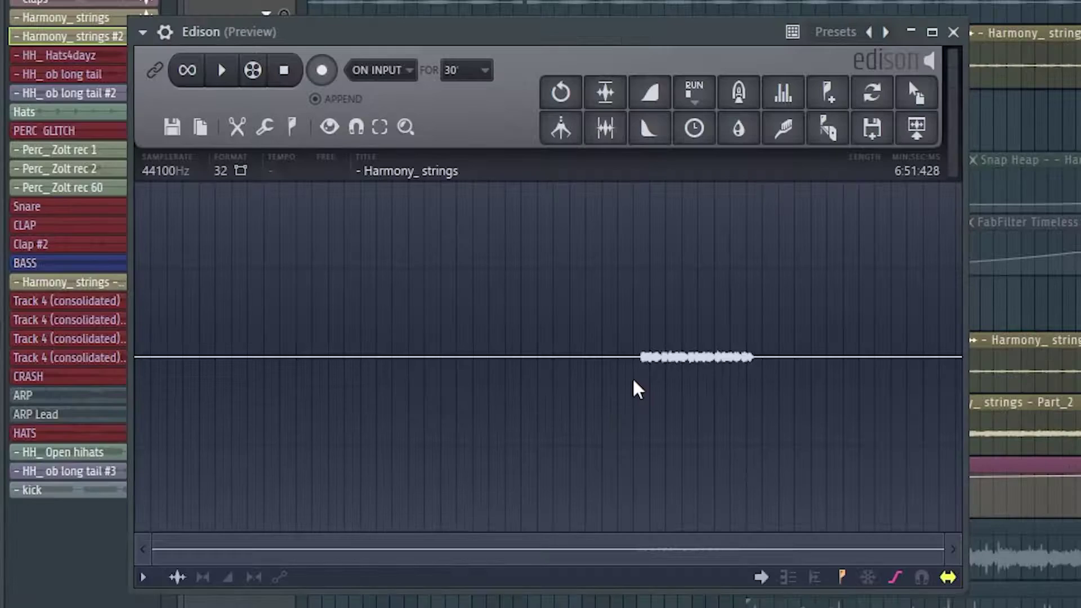
Trim the silence before and after the strings phrase in Edison, including the short gap left at the start
left_click(640, 386)
key("shift+Home")
key("Delete")
left_click(448, 390)
key("shift+End")
key("Delete")
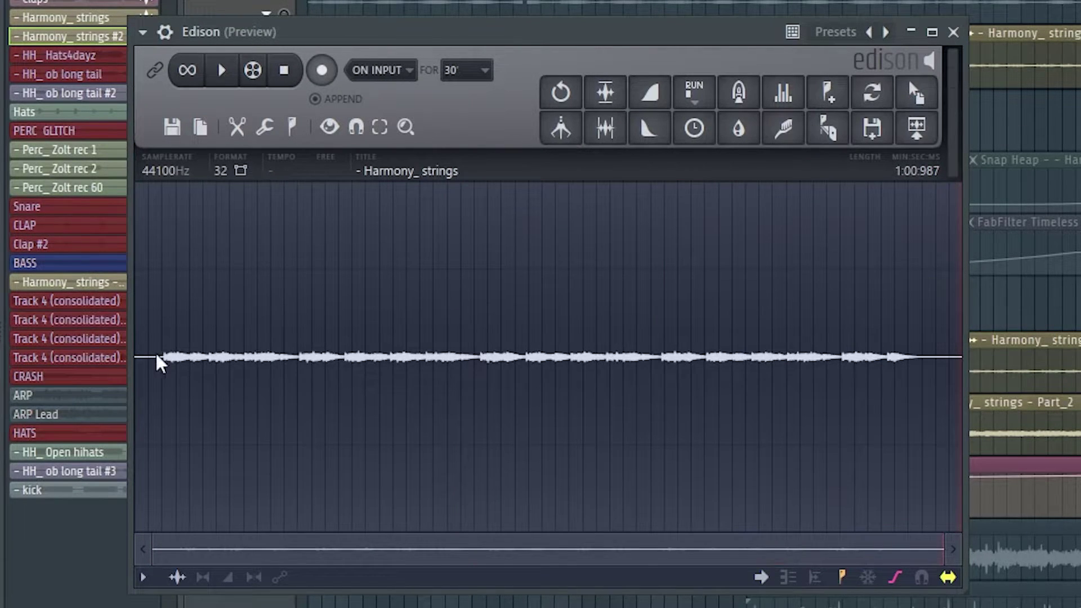
left_click_drag(168, 362, 3, 367)
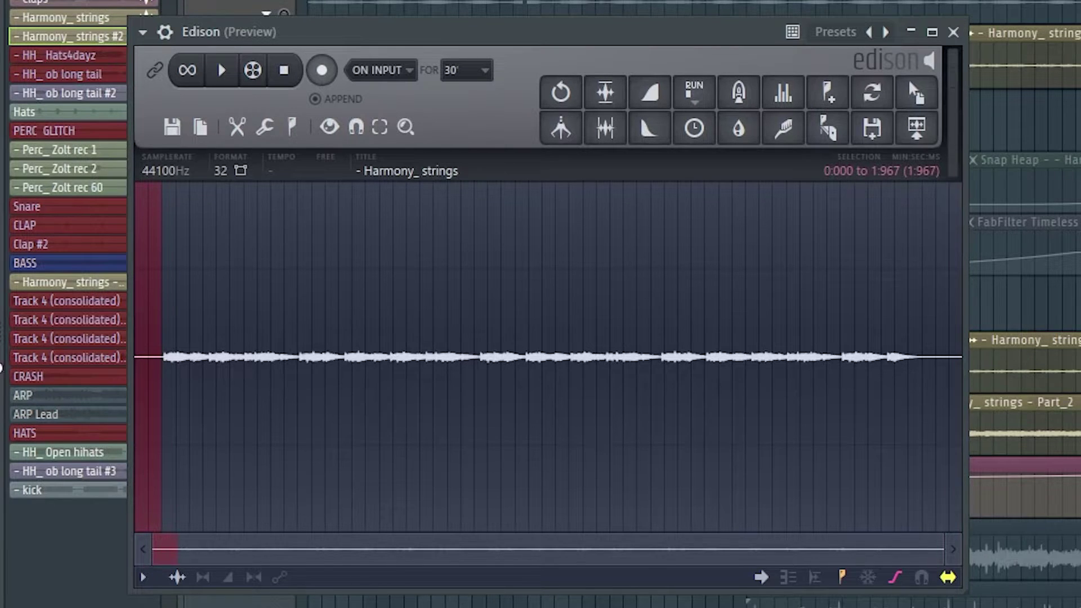
key("Delete")
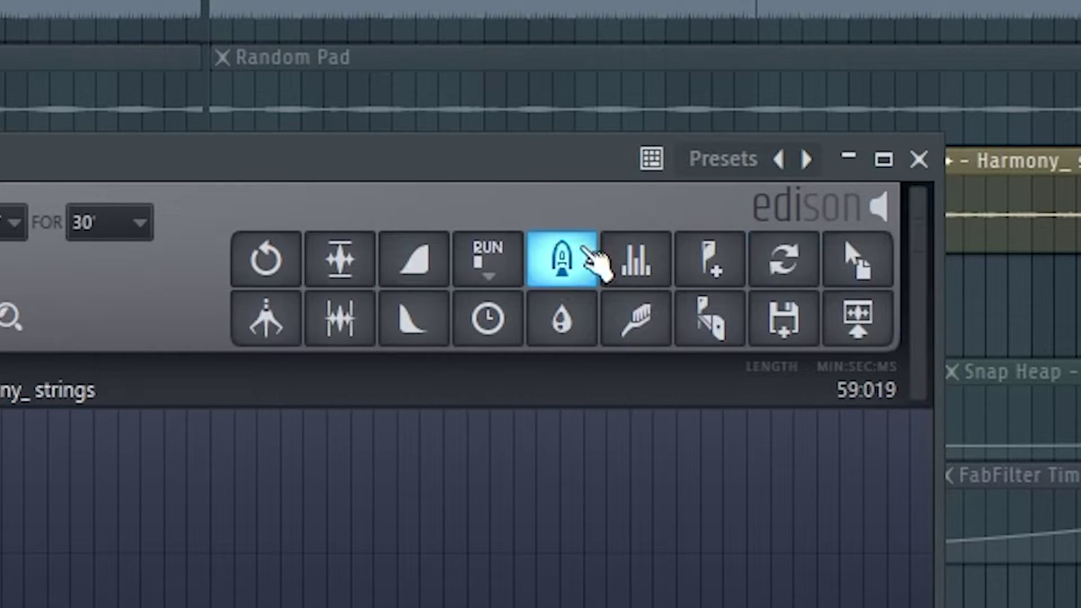
Apply Convolution reverb with the Default impulse and added tail, plus Blur, to the trimmed strings and audition the sound
left_click(565, 273)
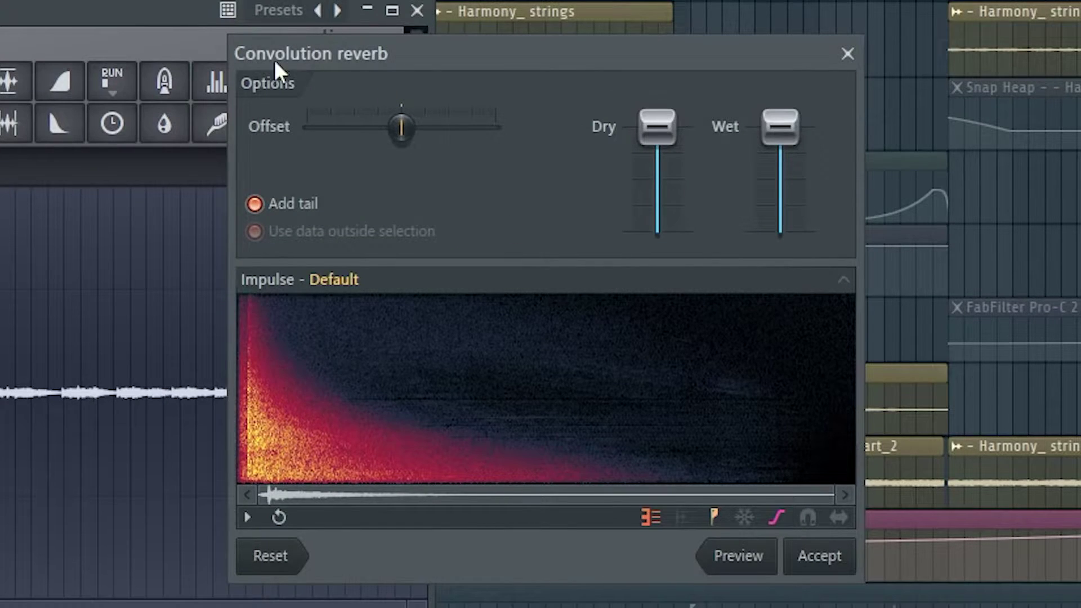
left_click(853, 564)
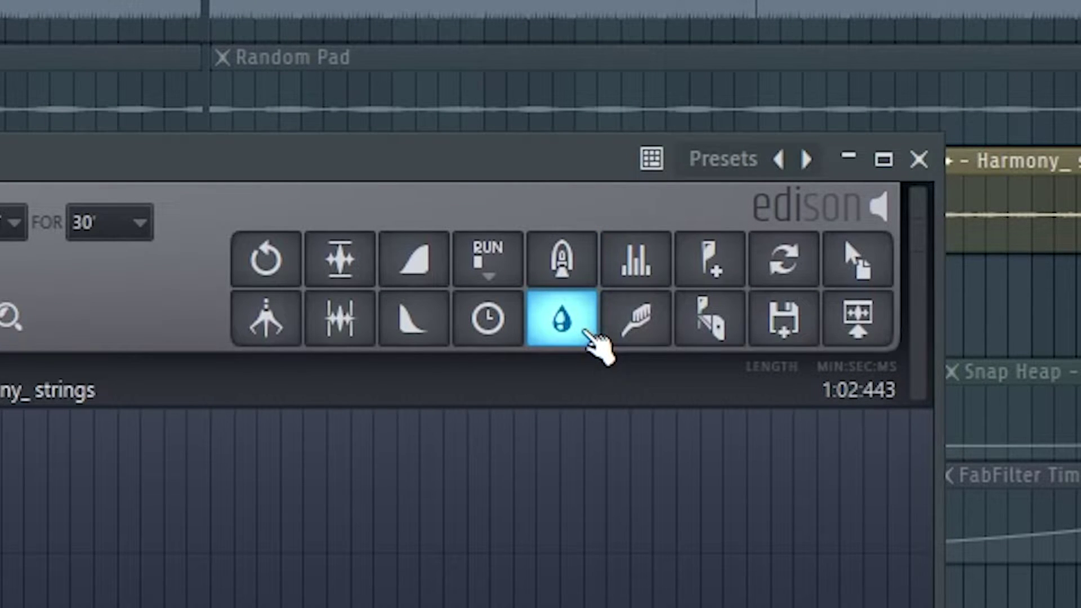
left_click(588, 335)
left_click_drag(510, 144, 448, 143)
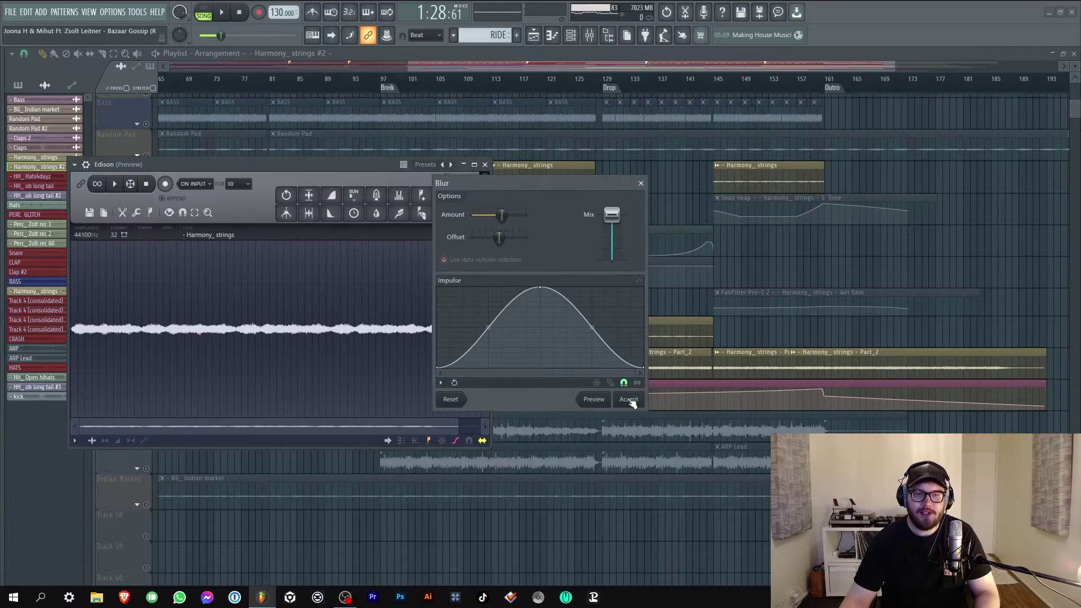
left_click(766, 553)
left_click(116, 186)
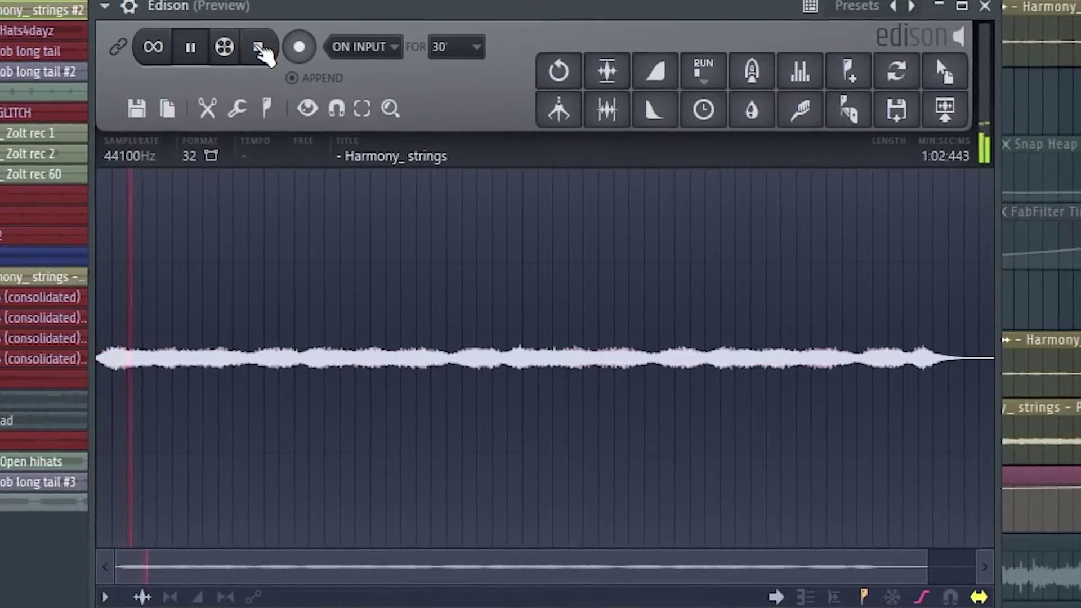
left_click(258, 48)
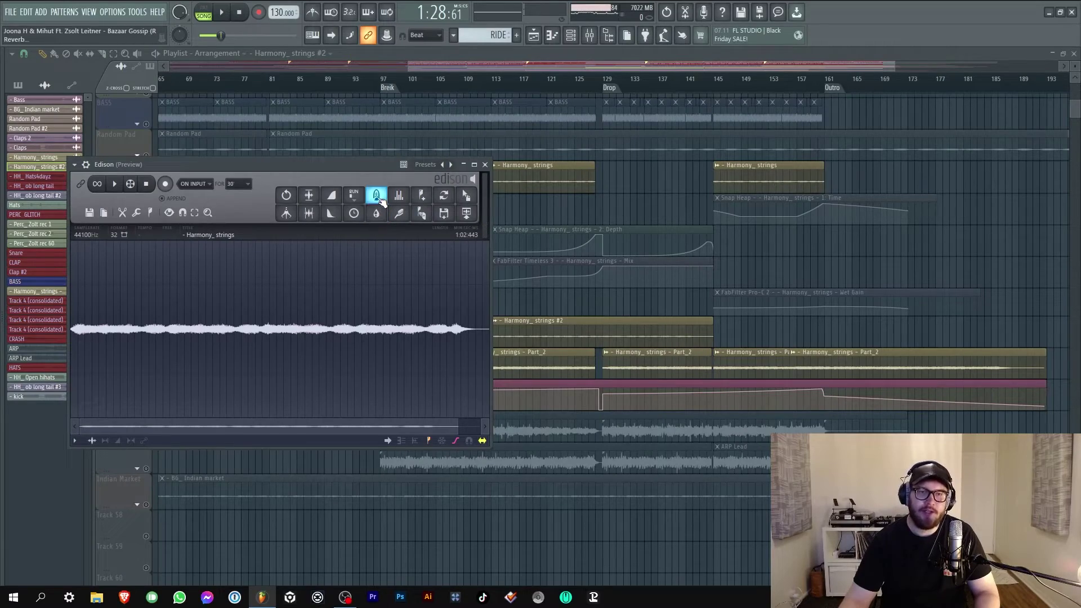
Load the IMP large_hall impulse from the Halls folder into a second Convolution reverb for the blurred strings
left_click(376, 196)
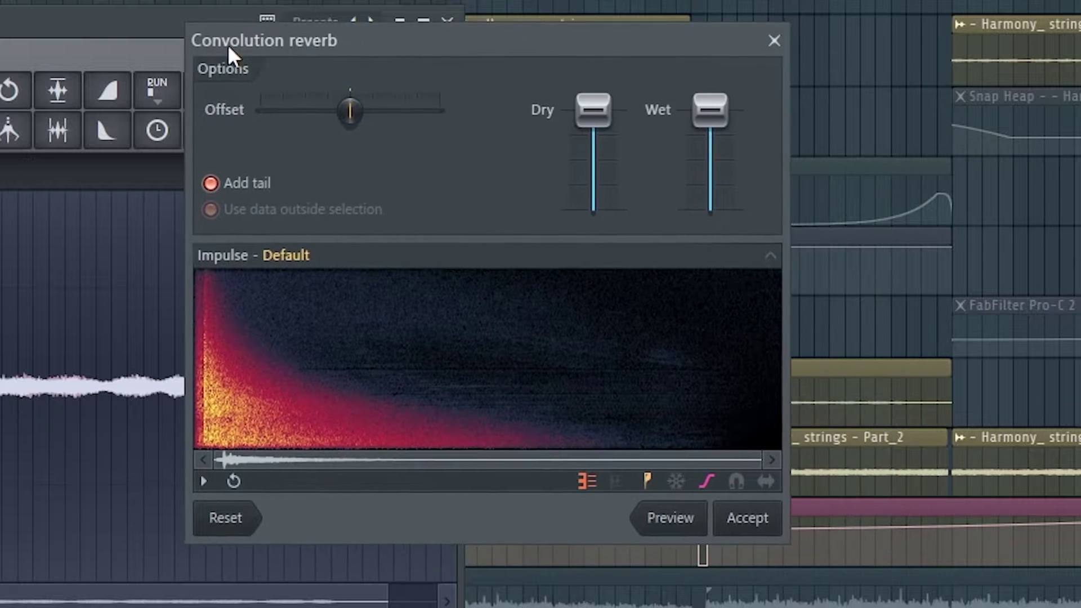
left_click_drag(226, 45, 263, 43)
left_click(554, 281)
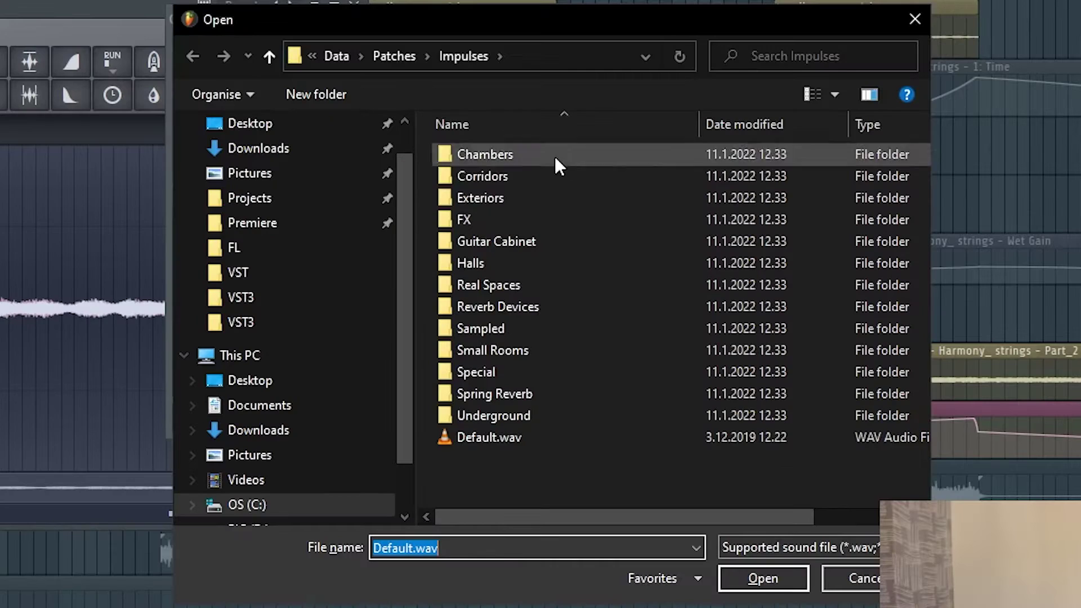
double_click(564, 263)
left_click(558, 241)
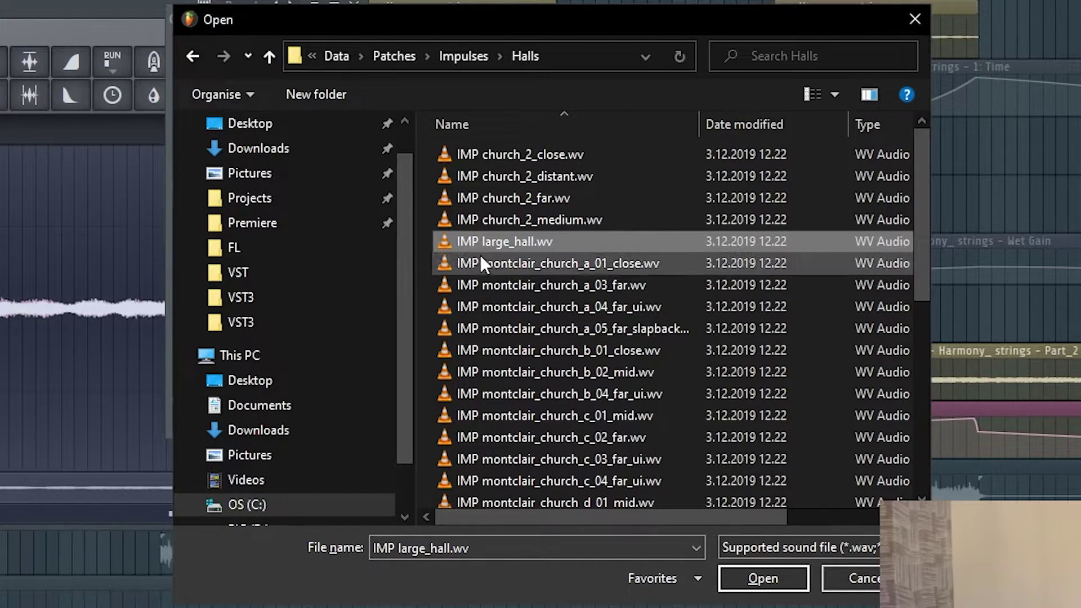
key("Return")
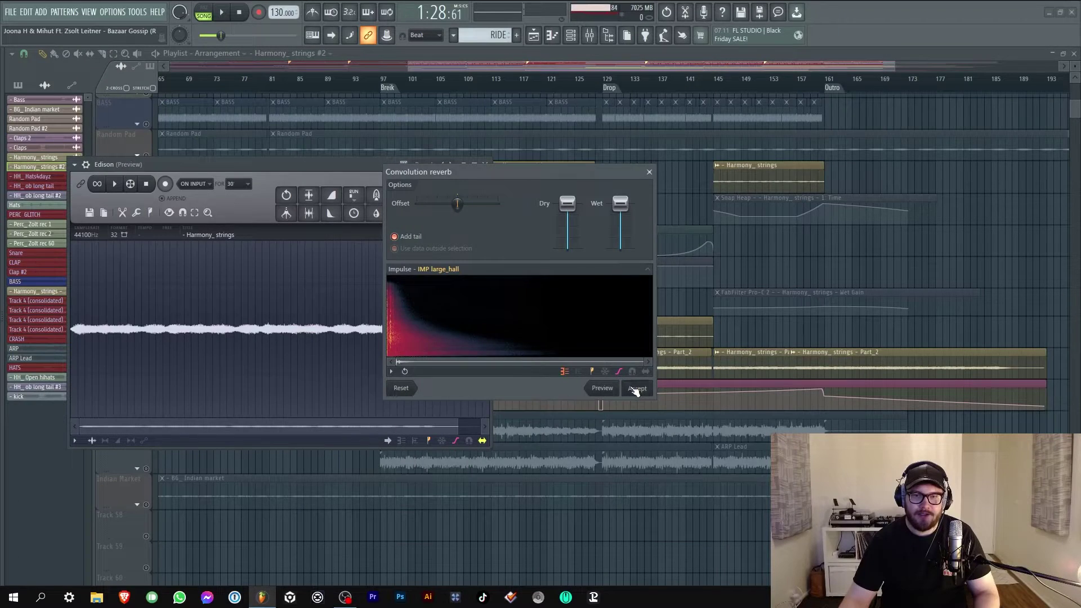
Apply the large_hall Convolution reverb to the strings, and blur them with the Blur amount at maximum
left_click(636, 389)
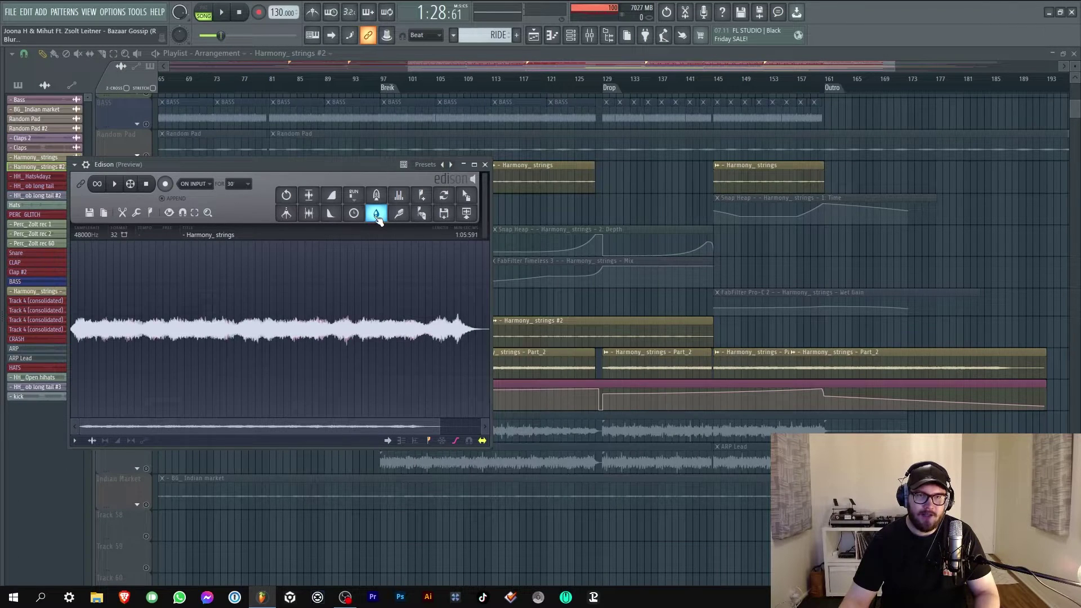
left_click(376, 215)
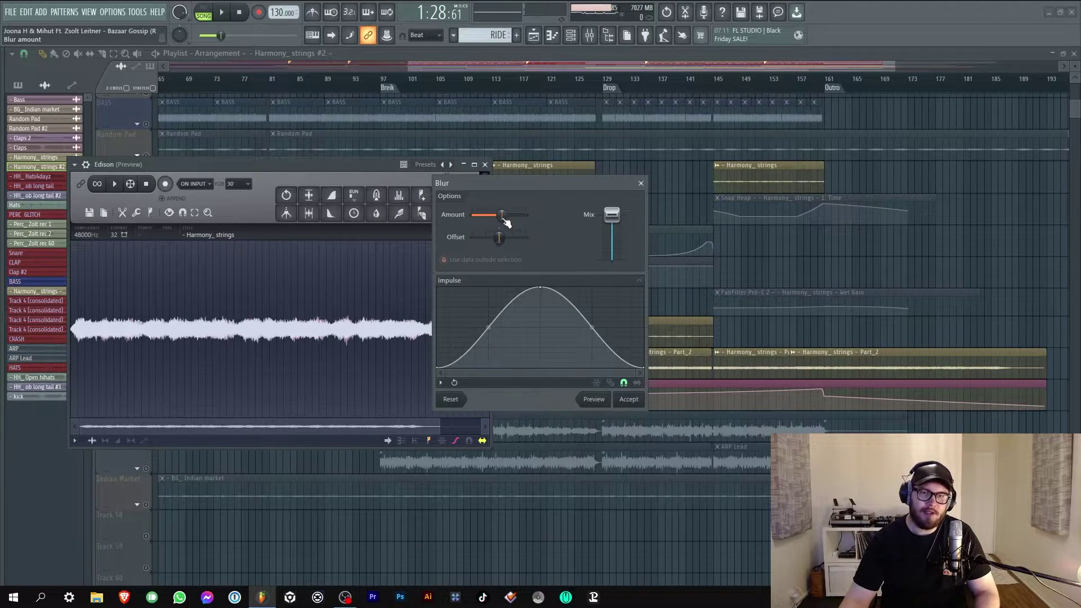
left_click_drag(505, 214, 526, 214)
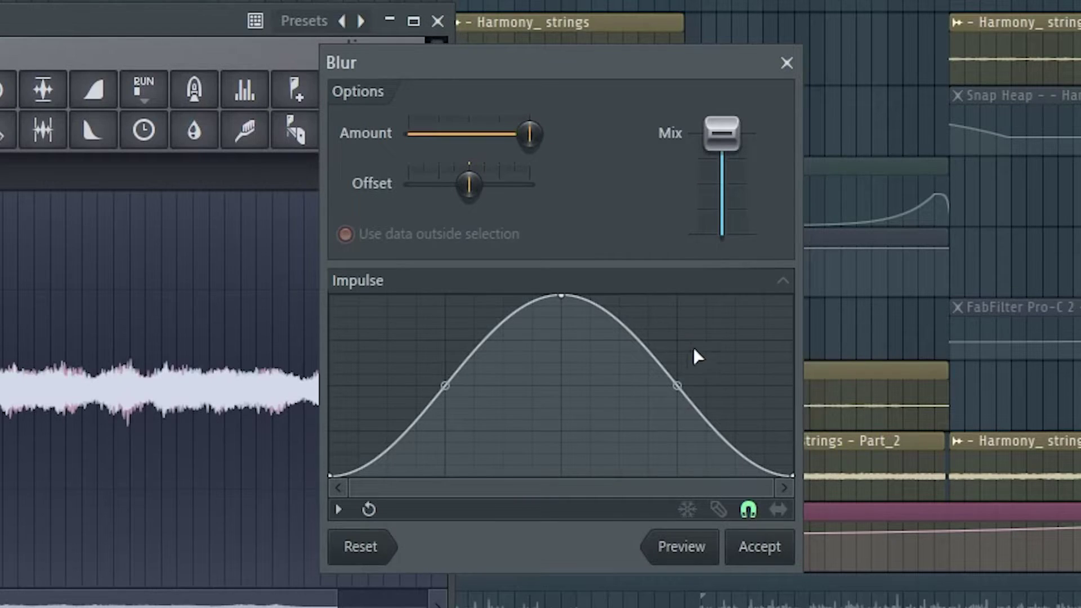
left_click(753, 553)
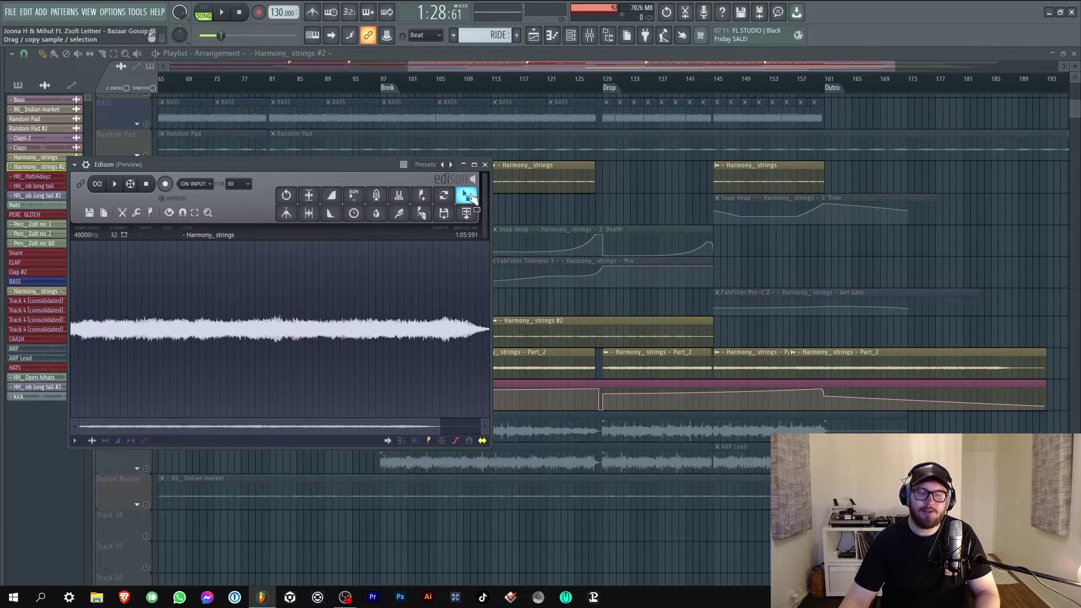
Place the processed strings from Edison as an audio clip on Track 59 near the Breik marker and check its channel settings
left_click_drag(471, 197, 389, 556)
scroll(625, 492, "down", 4)
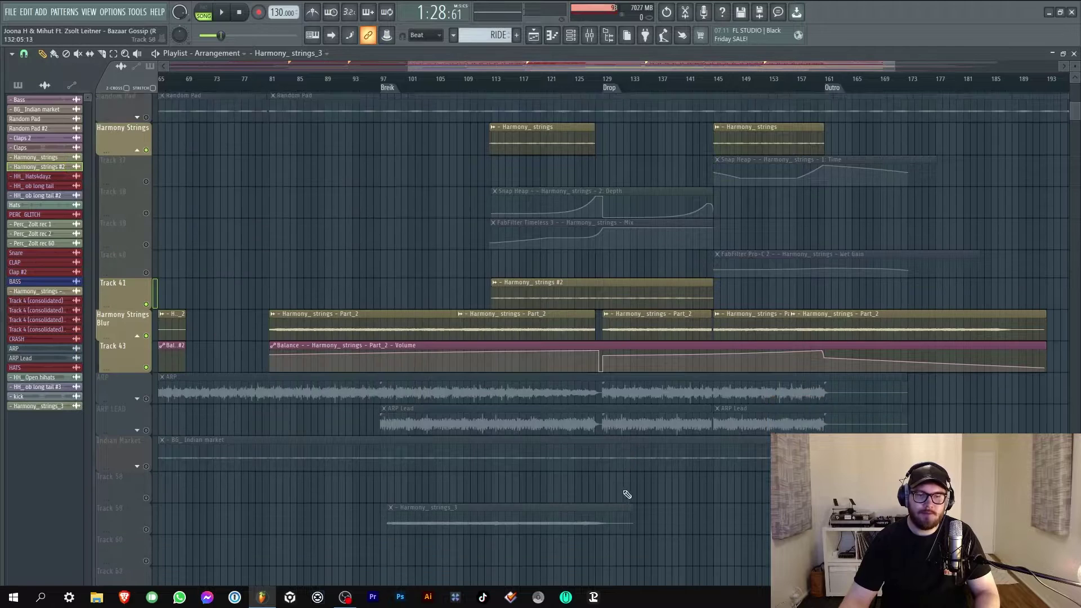
left_click(411, 88)
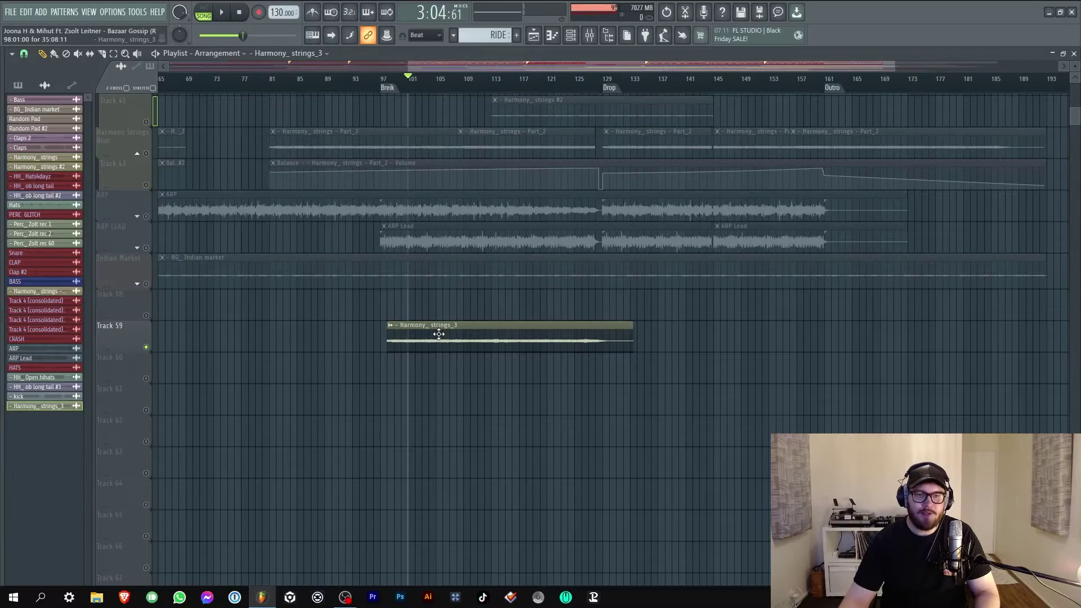
double_click(326, 287)
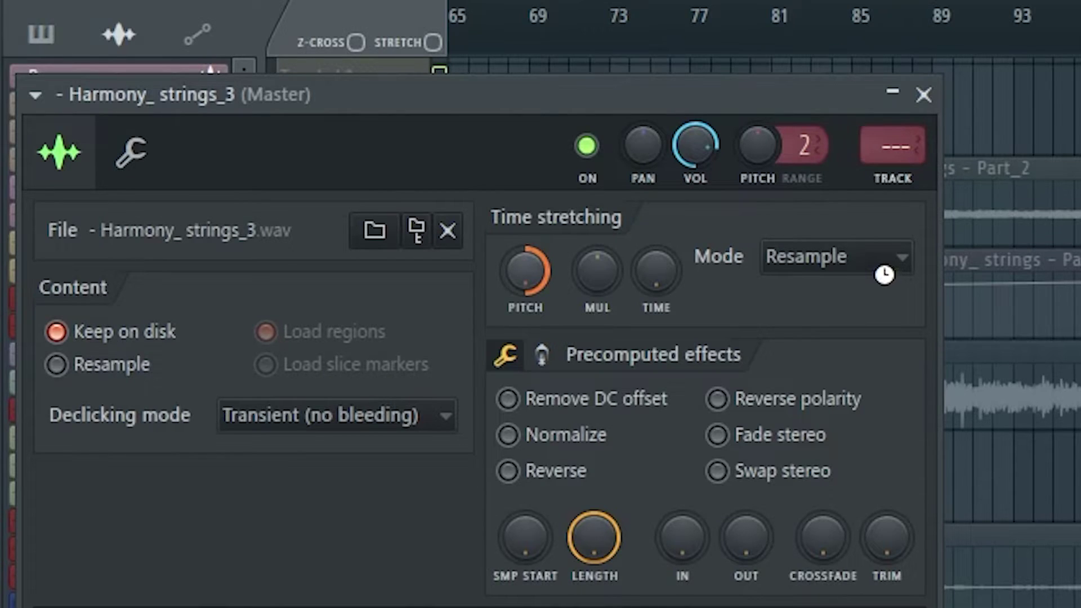
key("Escape")
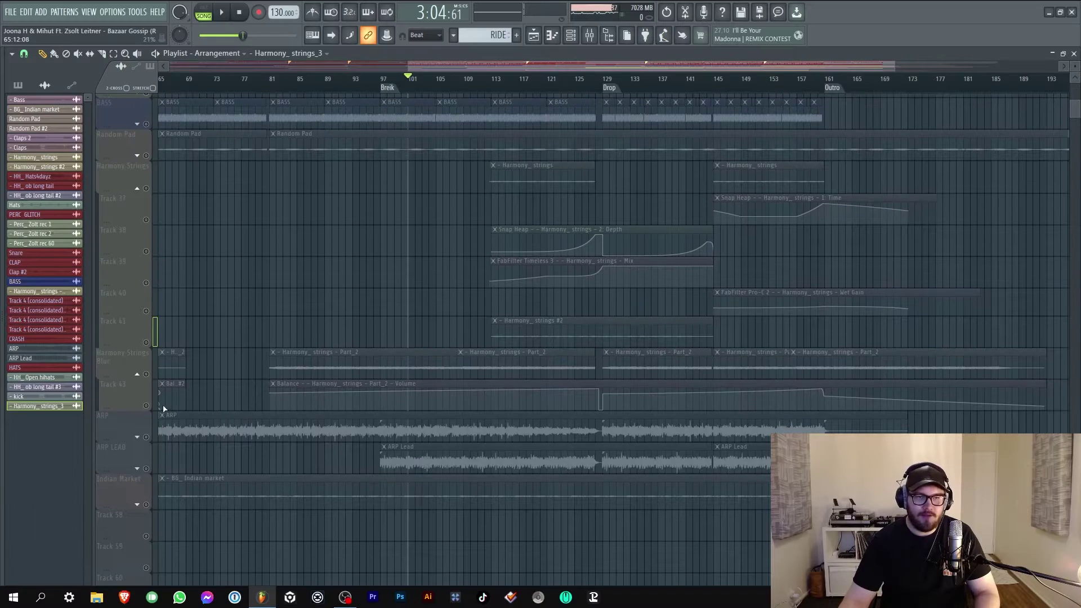
Collapse the Harmony Strings track group and examine the FabFilter Pro-Q 3 curve on the Harmony Strings Blur mixer channel during playback
left_click(148, 188)
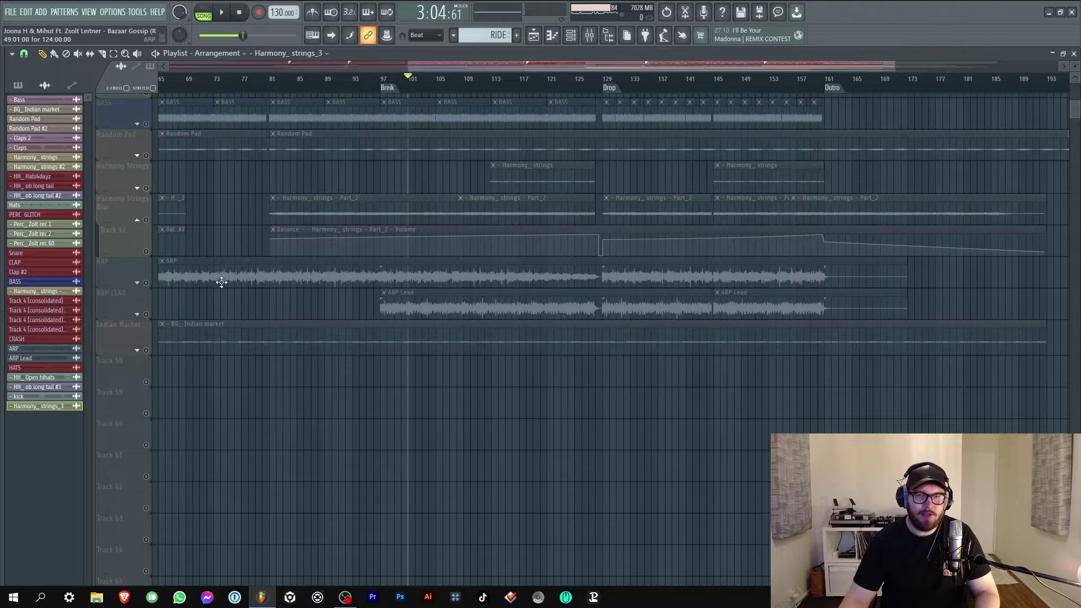
key("F9")
key("space")
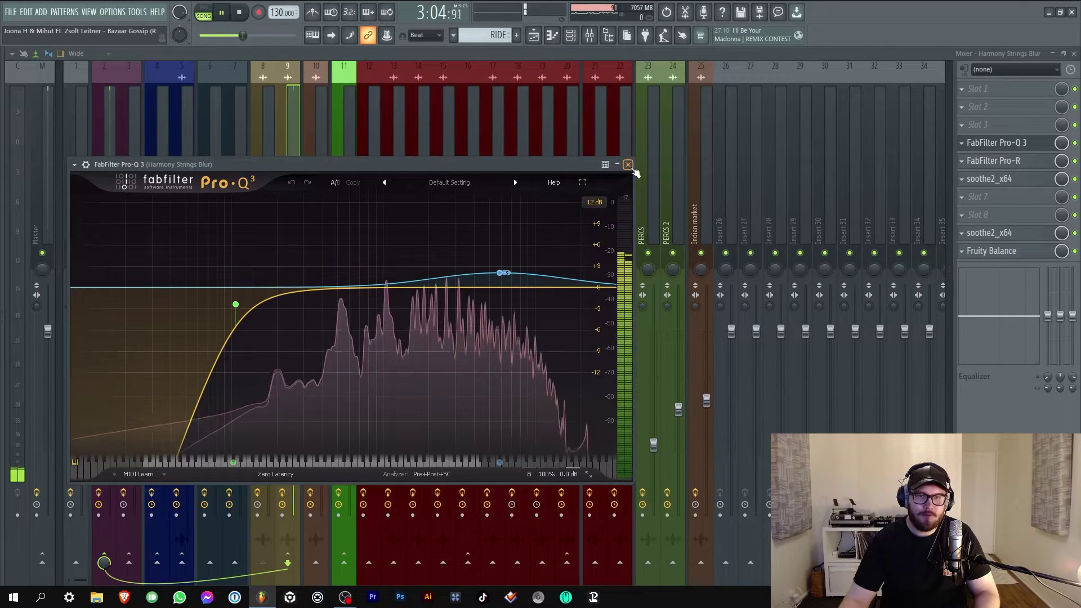
key("space")
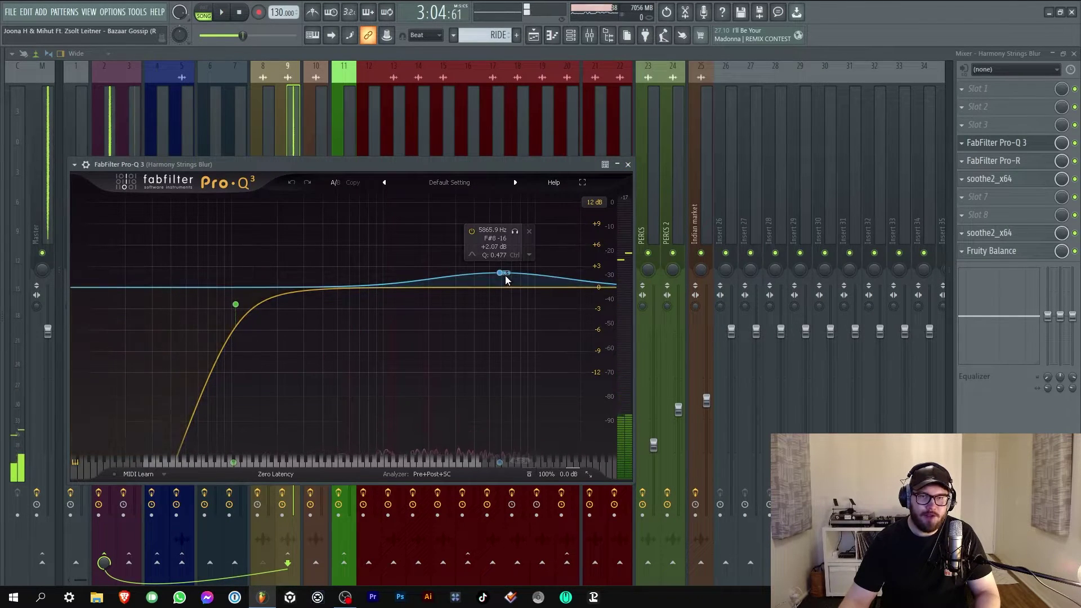
left_click(500, 273)
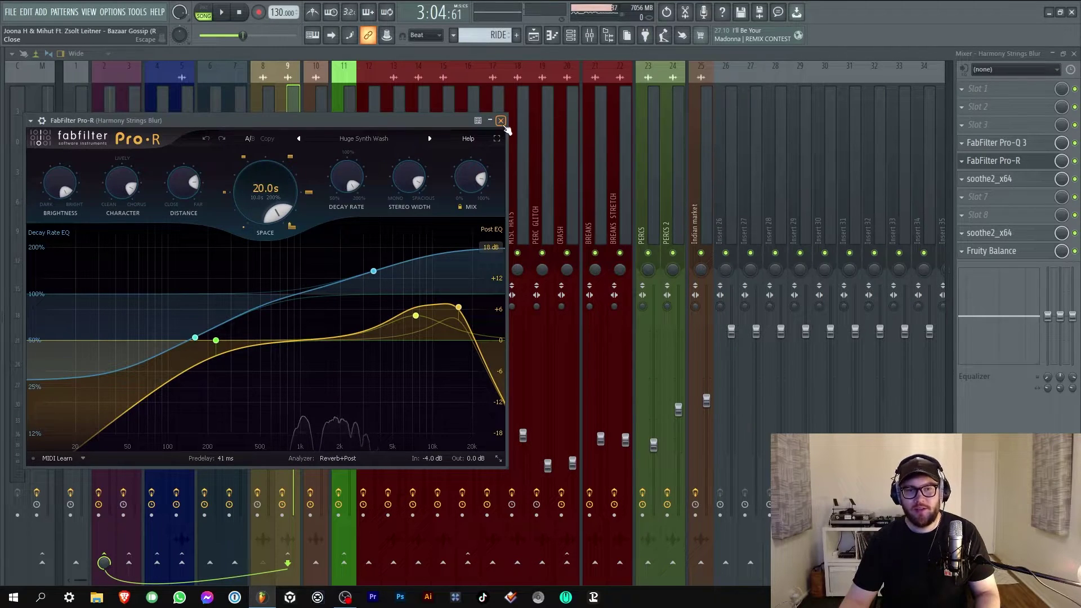
Review the FabFilter Pro-R and first soothe2 settings on the Harmony Strings Blur channel while listening to the strings
left_click(500, 121)
left_click(989, 179)
key("space")
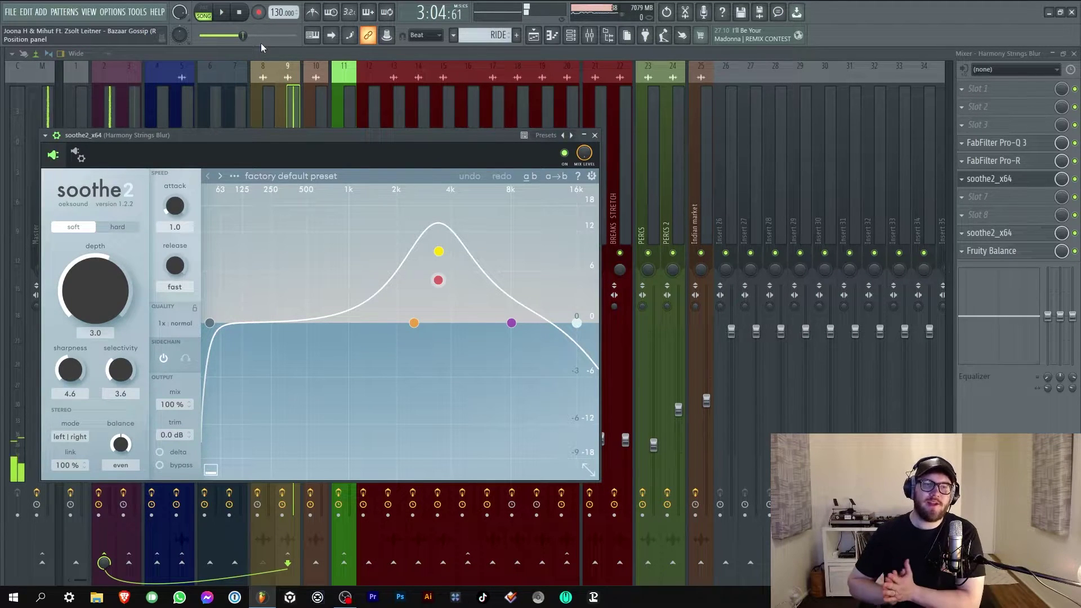
key("Escape")
Sidechain the Harmony Strings mixer channel to the Harmony Strings Blur channel
left_click(256, 204)
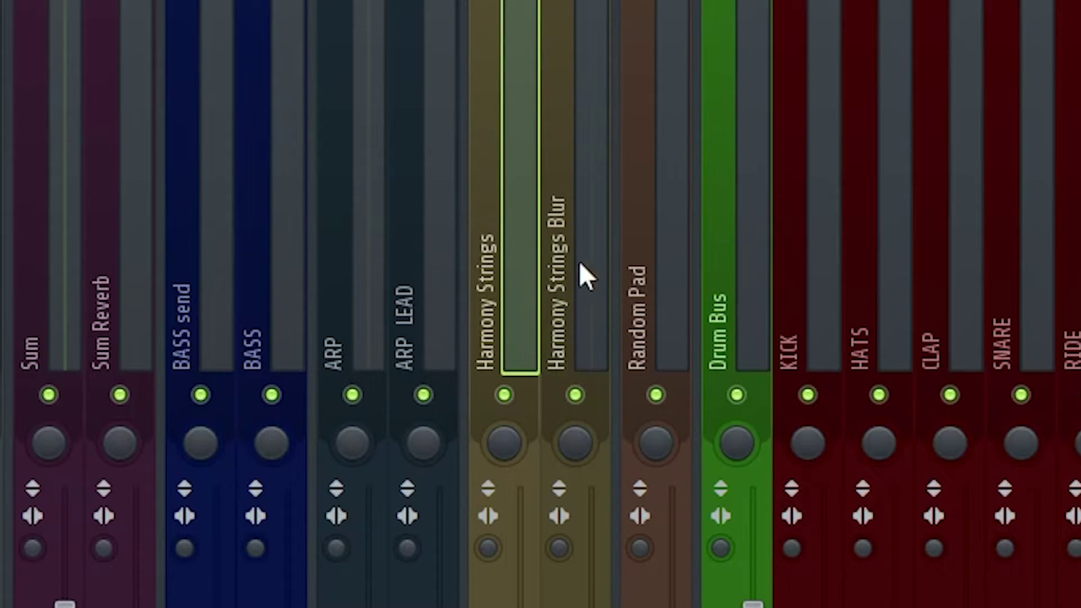
left_click(579, 262)
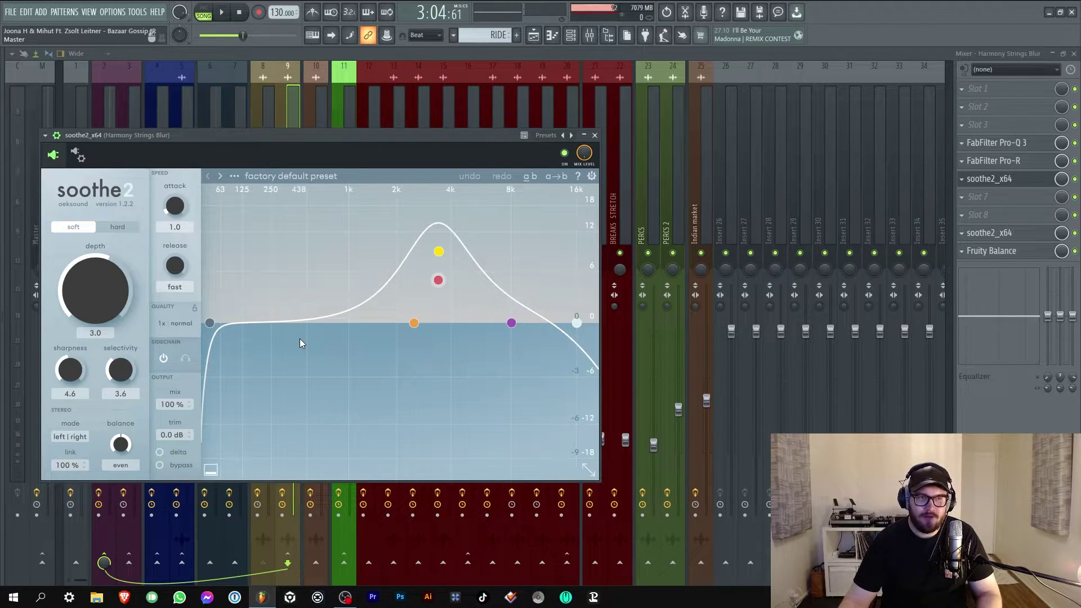
key("Escape")
right_click(288, 553)
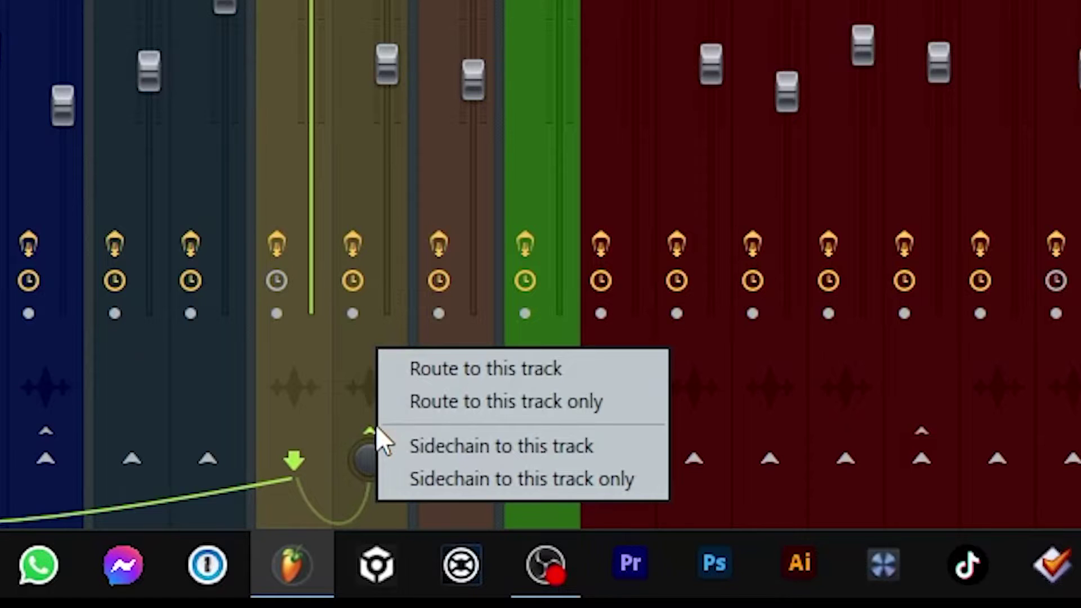
left_click(569, 460)
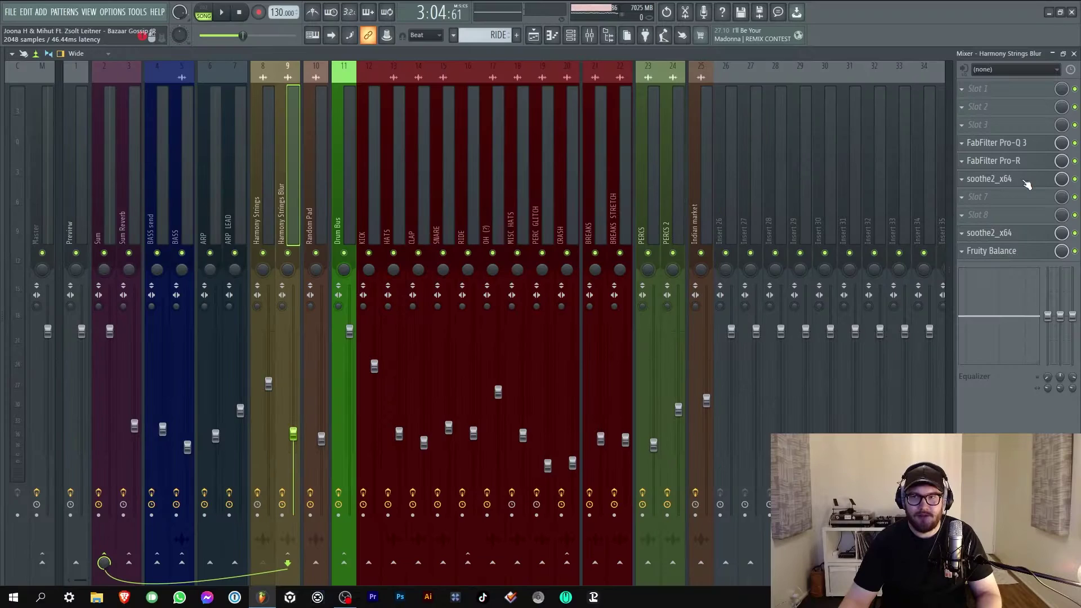
Display the wrapper's Processing settings for the first soothe2 on the Harmony Strings Blur channel
left_click(1028, 185)
left_click(80, 156)
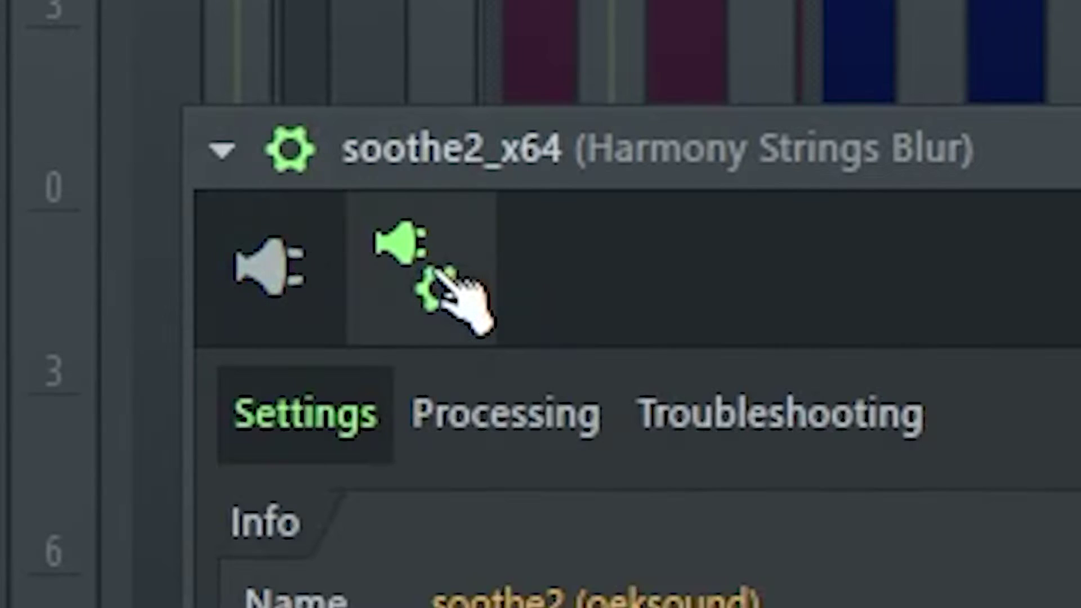
left_click(93, 179)
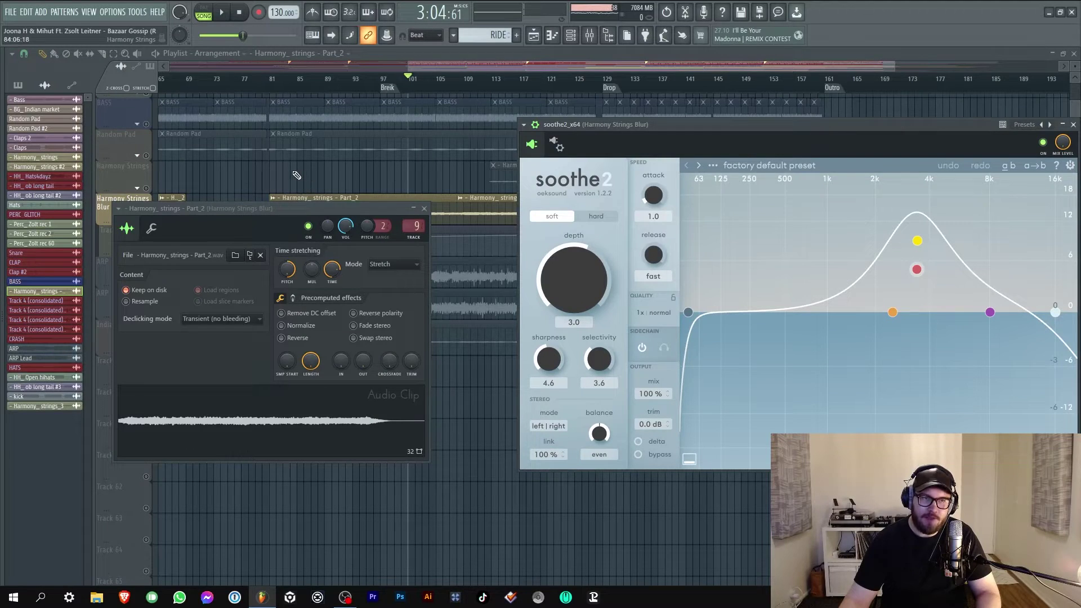
Check the first soothe2 on Harmony Strings Blur and compare both strings channels in the mixer while they play together
key("F12")
scroll(302, 186, "up", 4)
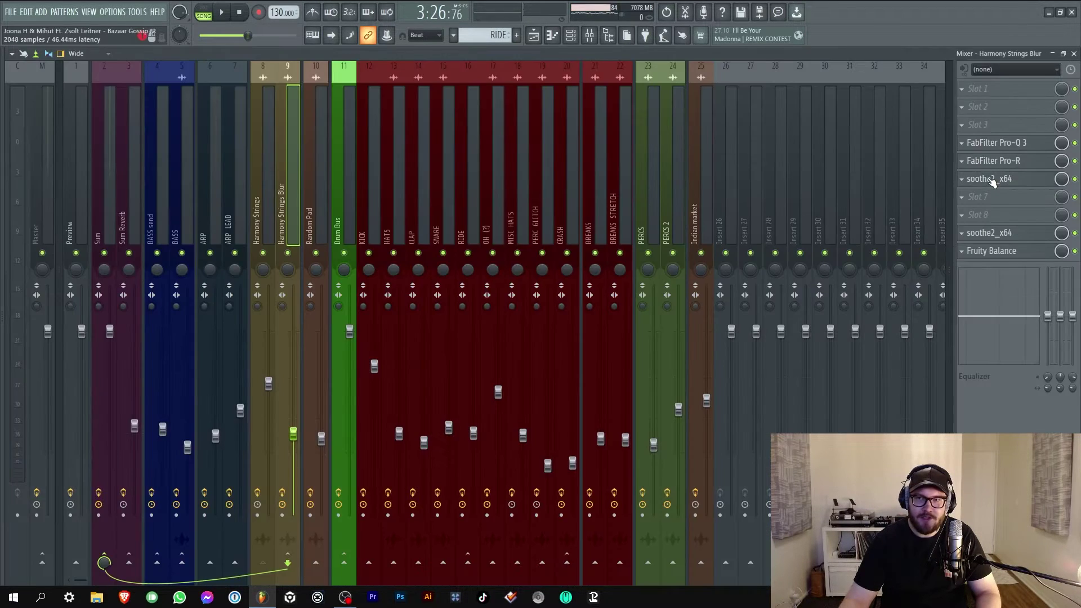
left_click(991, 179)
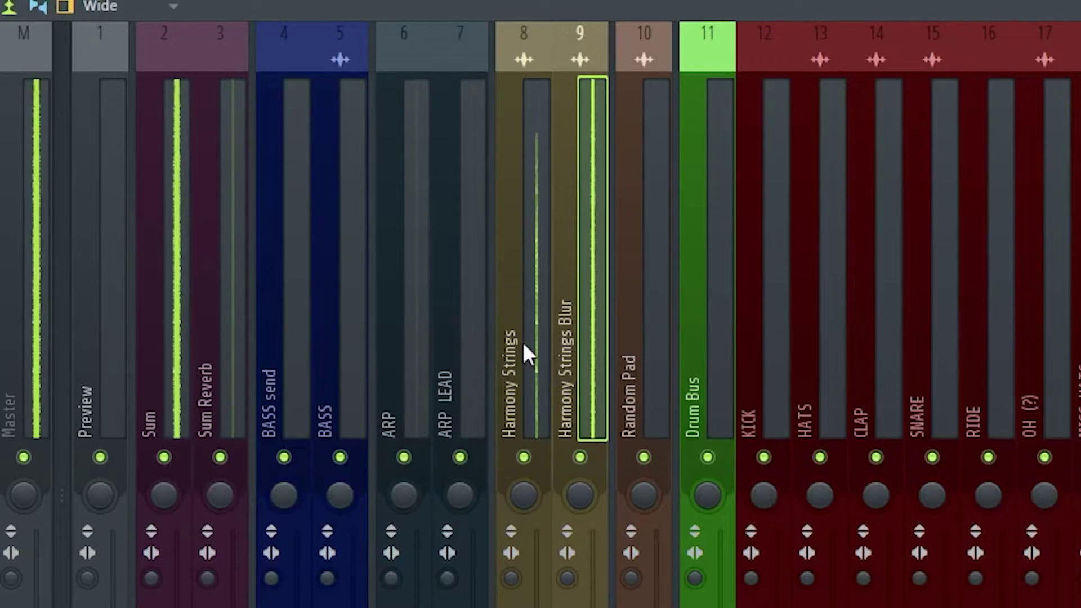
left_click(532, 393)
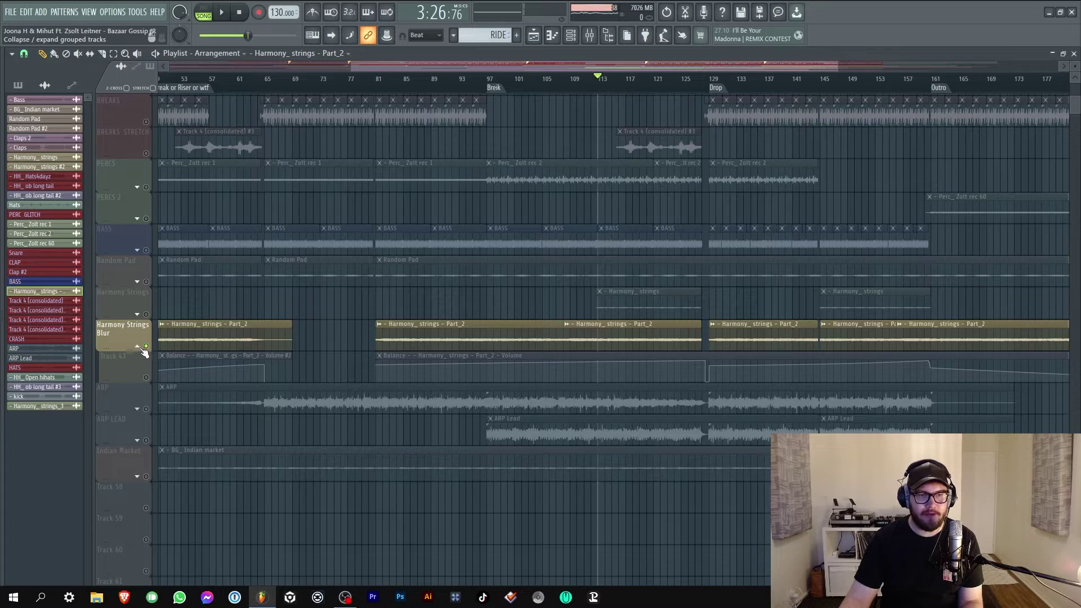
Collapse the Harmony Strings Blur track group and close the Harmony_ strings - Part_2 clip settings
left_click(137, 346)
scroll(109, 279, "down", 4)
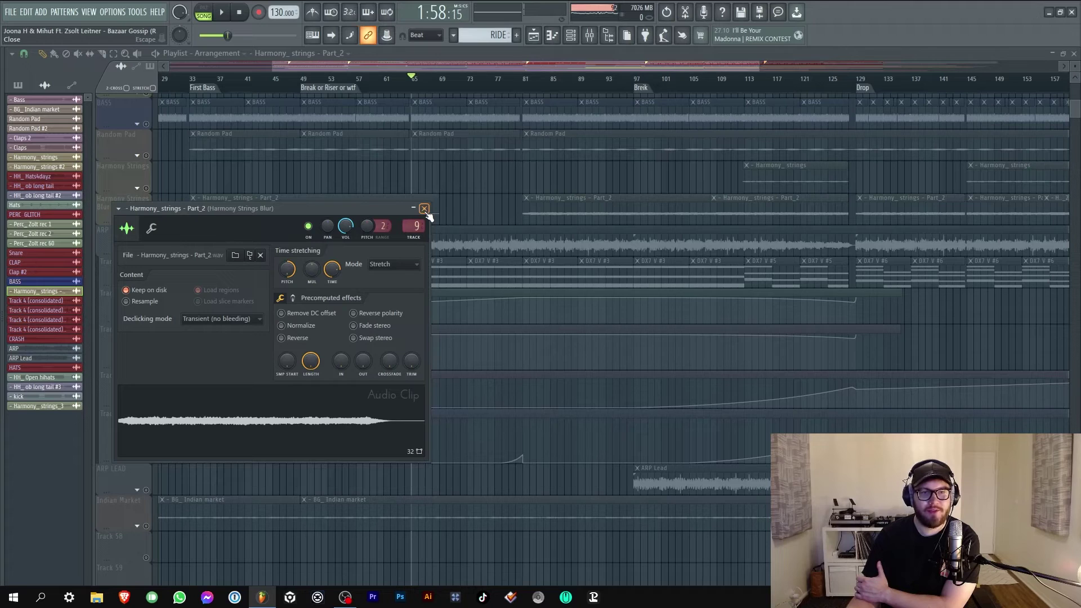
left_click(425, 208)
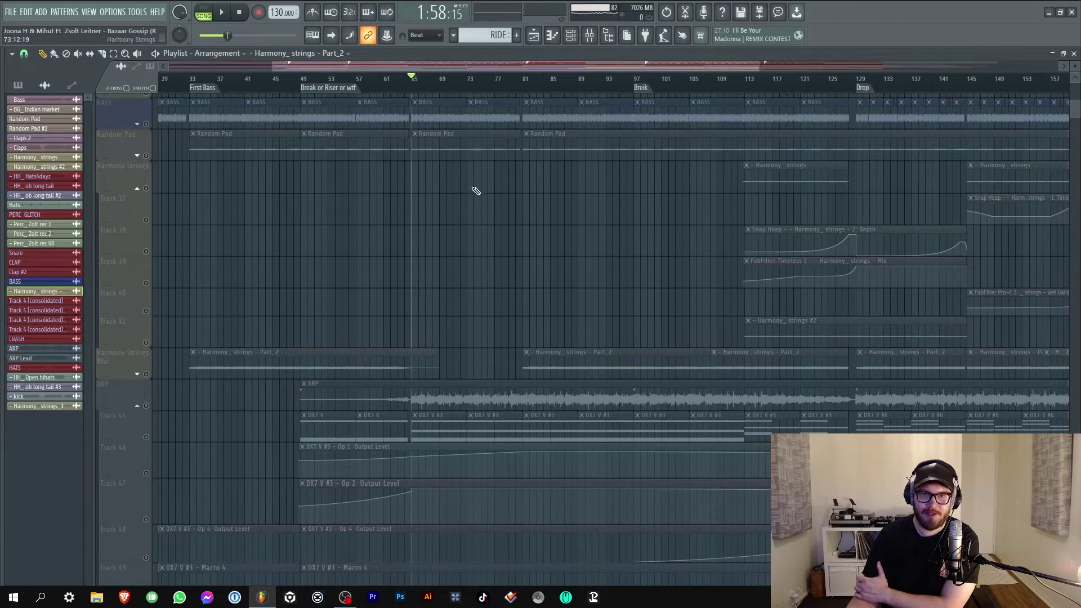
Open the Harmony_ strings #2 audio in Edison, convert it to a score and dump it to the piano roll
left_click_drag(483, 67, 579, 68)
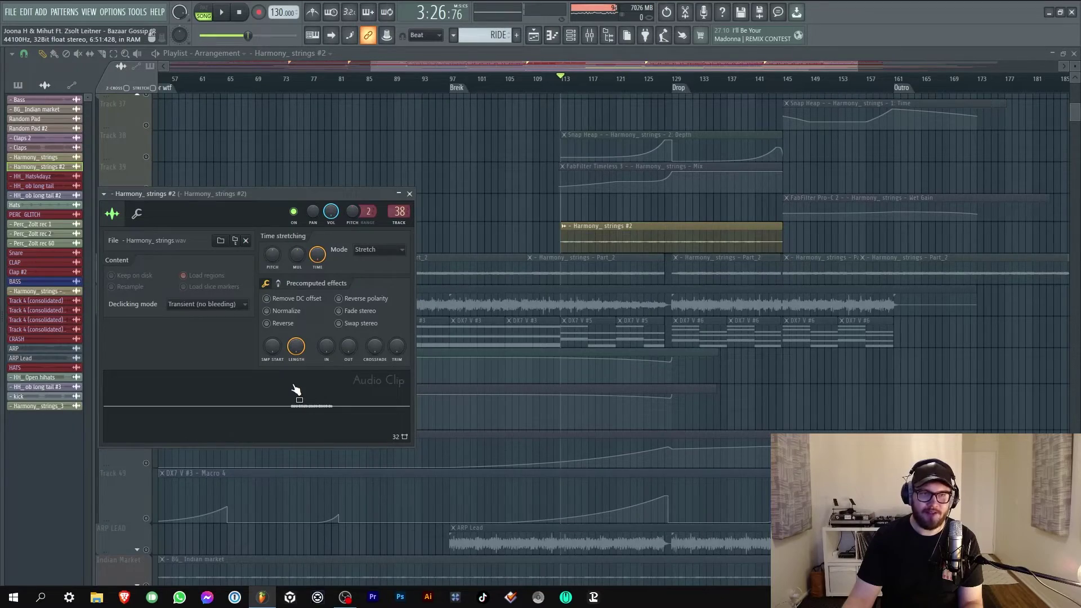
right_click(294, 388)
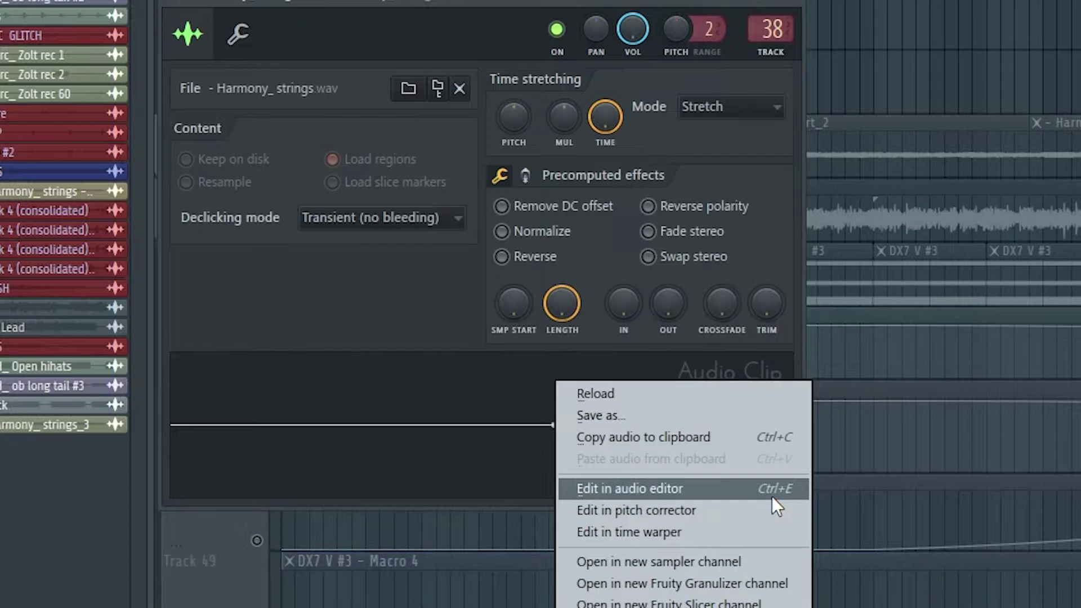
left_click(403, 441)
right_click(335, 333)
mouse_move(366, 411)
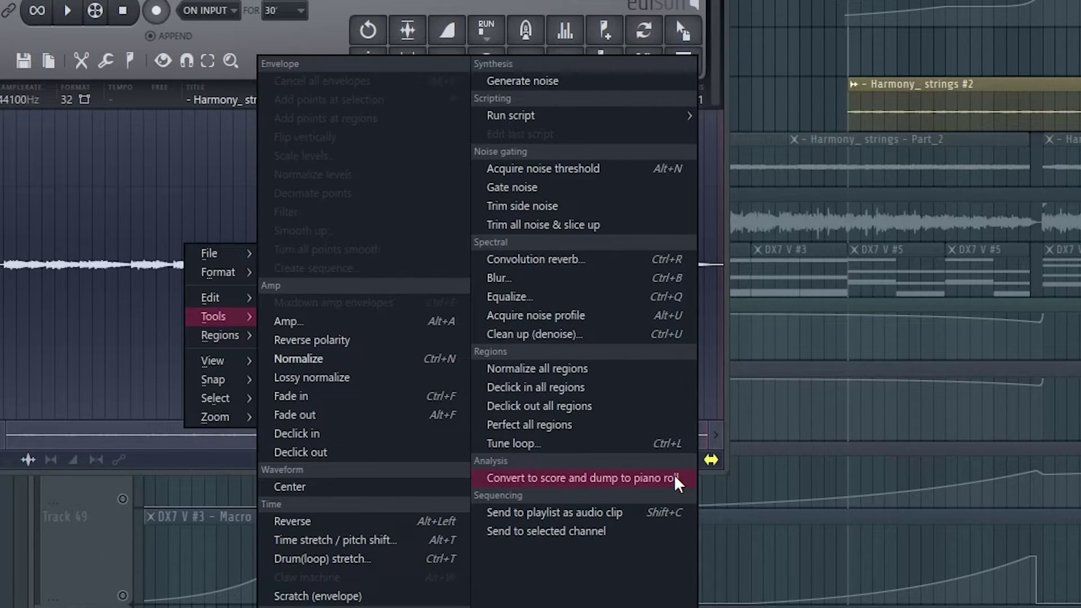
left_click(676, 477)
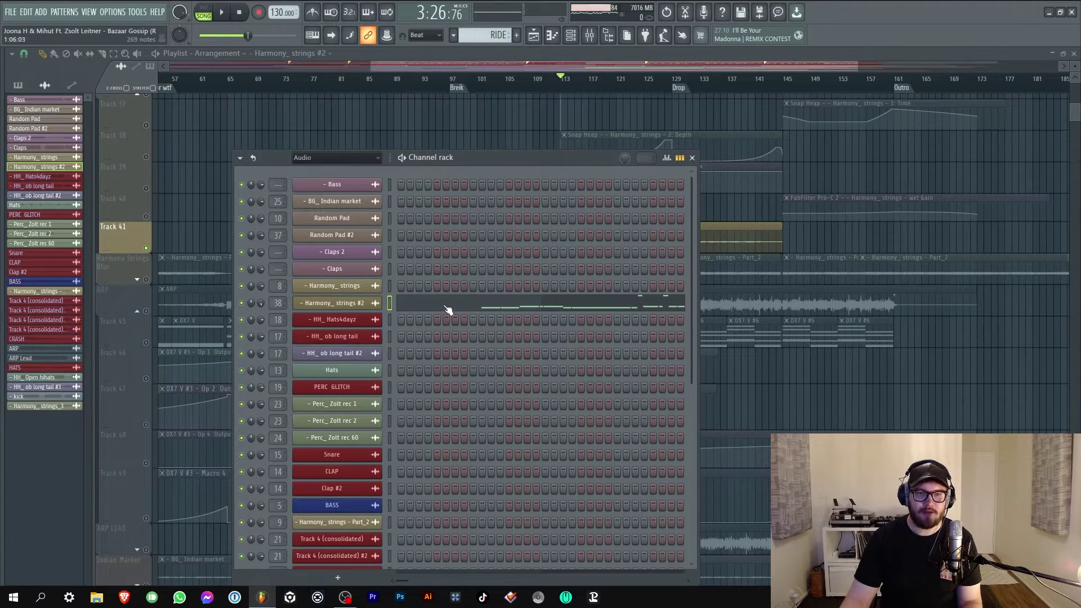
Examine the converted Harmony_ strings #2 notes throughout the piano roll
left_click(447, 309)
left_click_drag(169, 122, 638, 145)
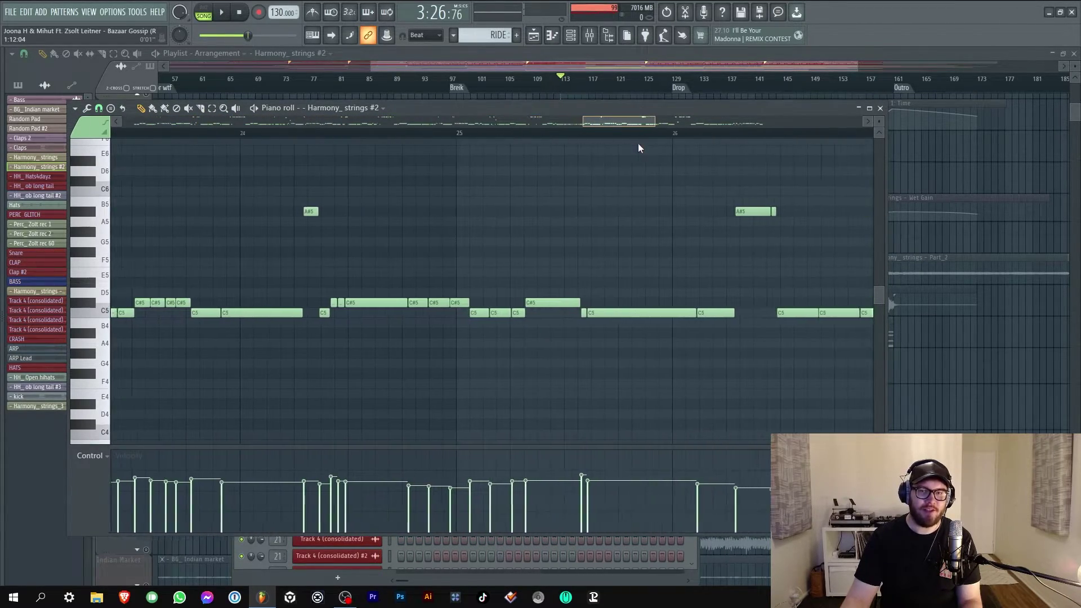
key("F7")
Copy the converted notes of the Harmony_ strings #2 channel and cut them from that channel
right_click(366, 302)
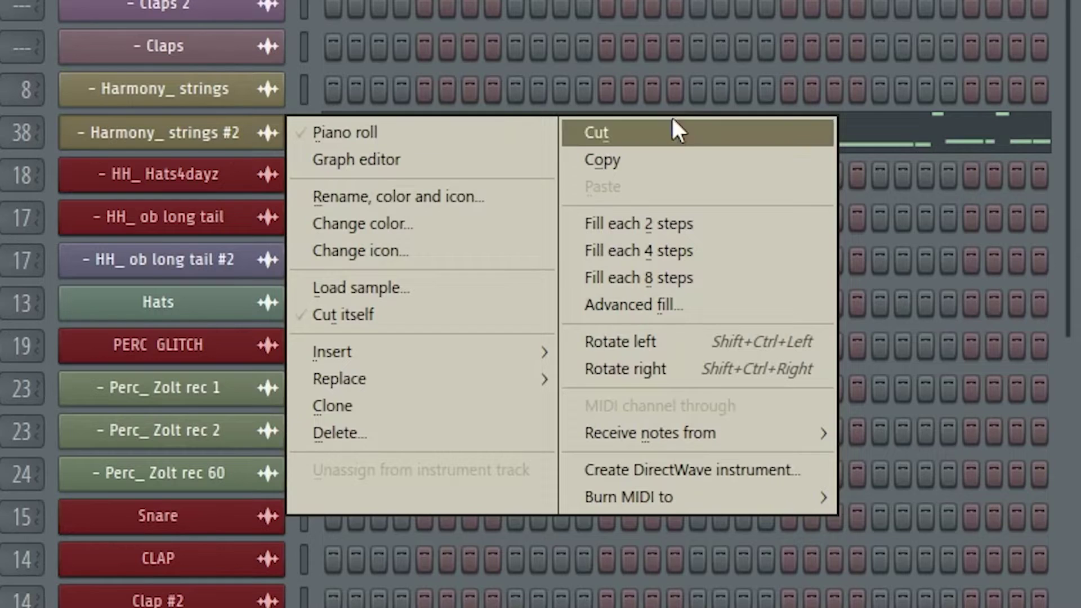
left_click(530, 314)
right_click(366, 302)
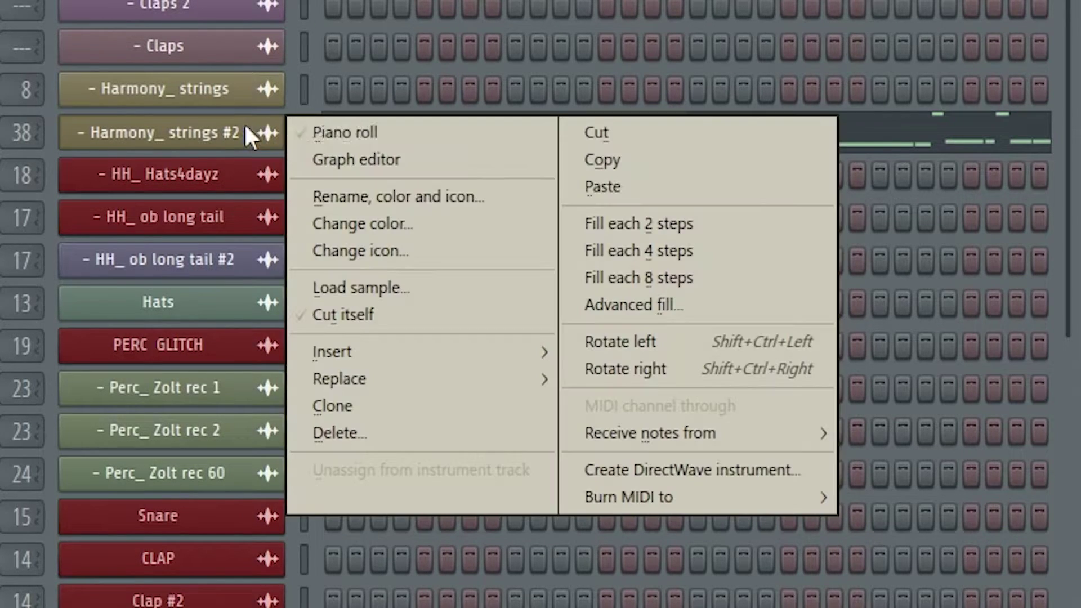
left_click(618, 134)
key("F6")
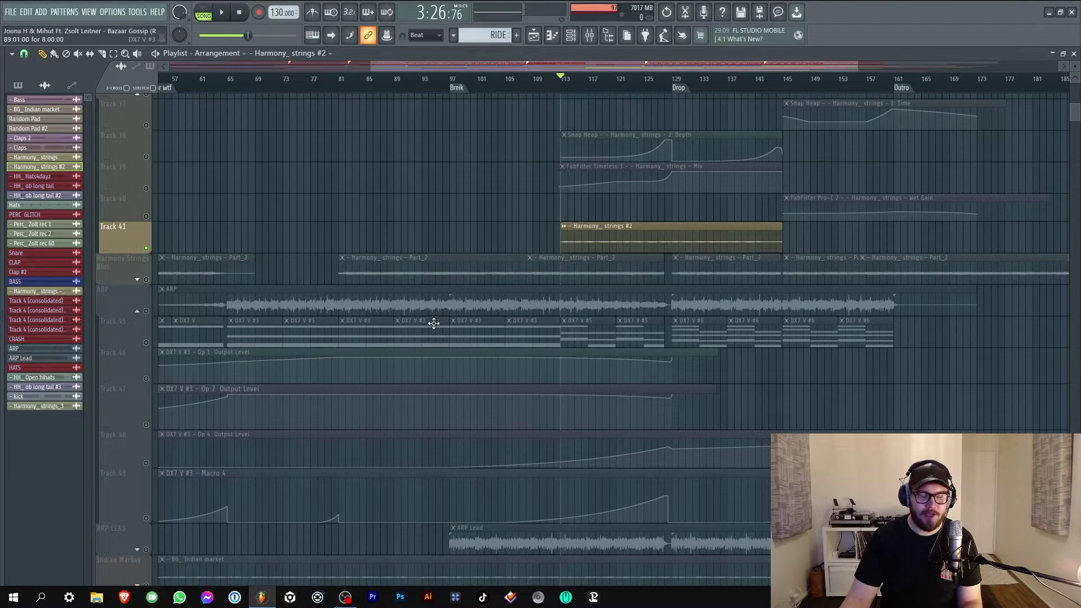
Inspect the DX7 V #3 pattern notes in the piano roll and bring up the pattern's channels, with the playhead at bar 65
scroll(434, 322, "down", 3)
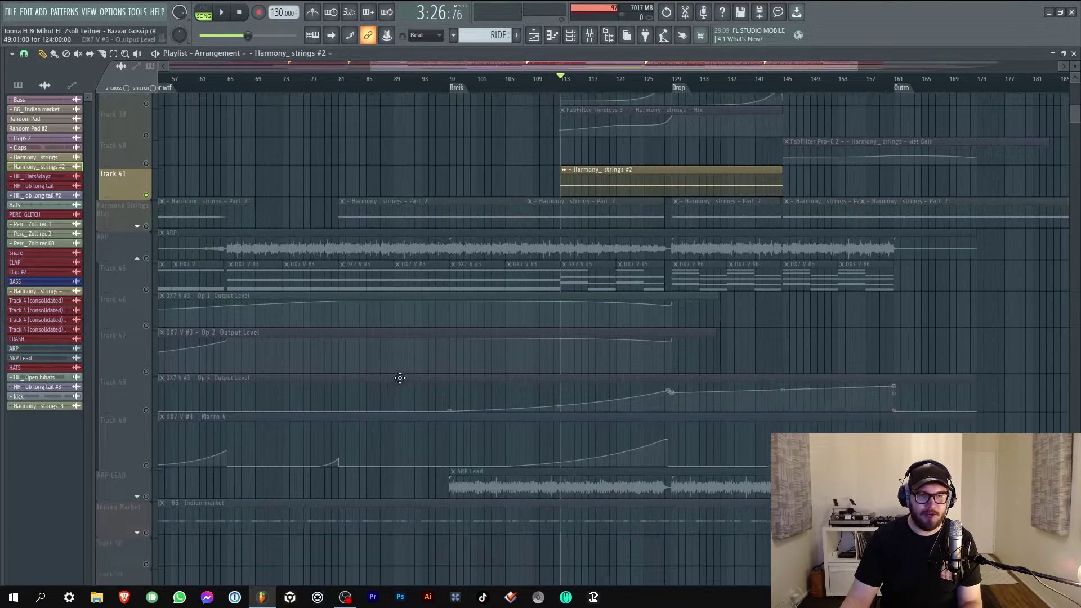
left_click(226, 89)
double_click(277, 241)
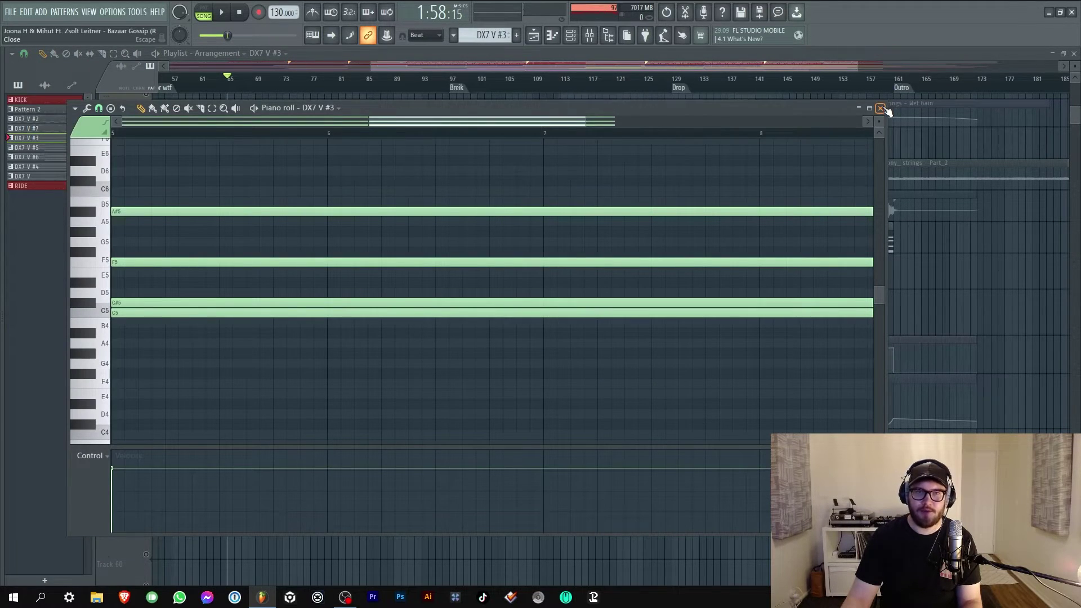
left_click(880, 108)
key("F6")
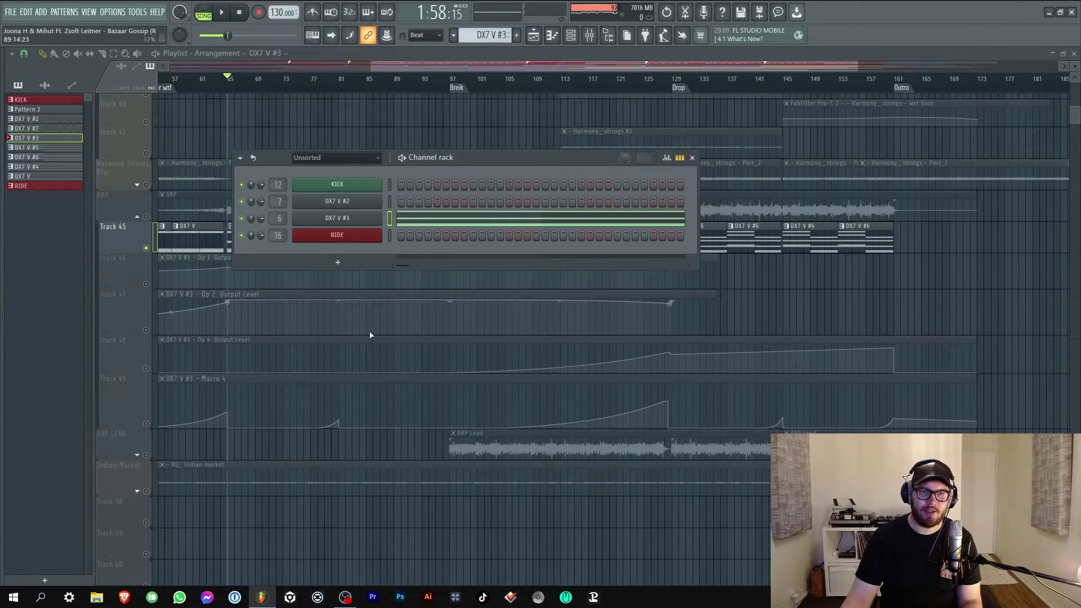
Paste the copied notes into the DX7 V #2 channel of the DX7 V #3 pattern and open the piano roll
left_click(366, 220)
left_click(1026, 121)
right_click(380, 218)
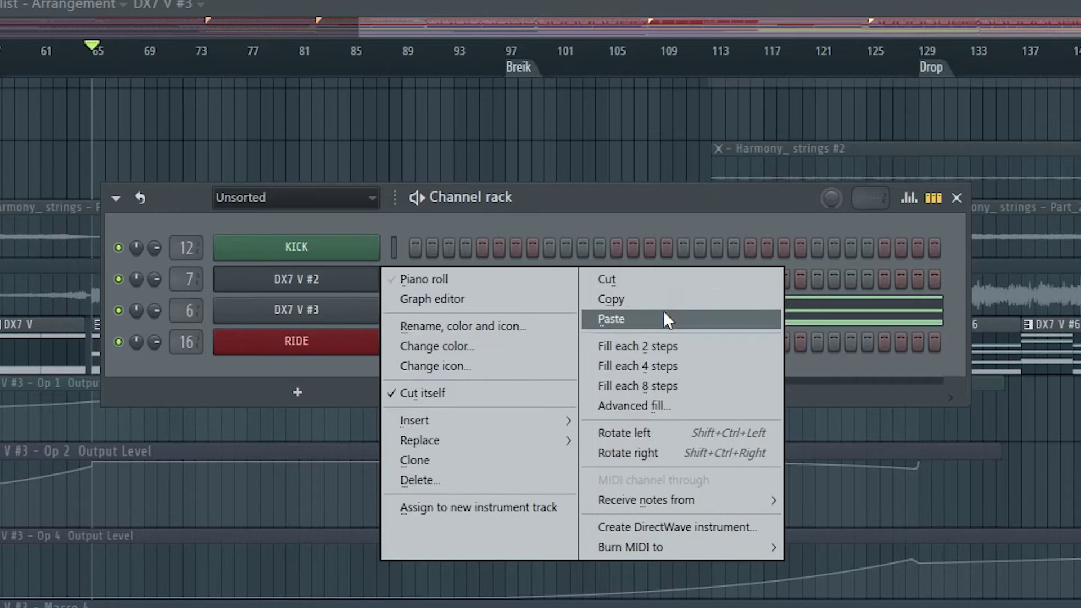
left_click(663, 319)
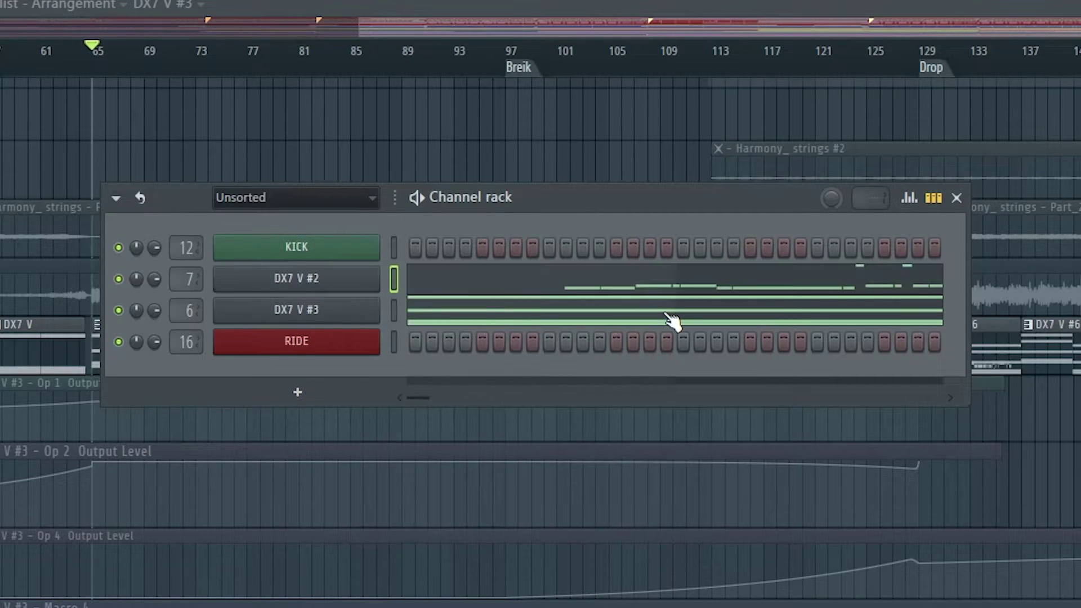
left_click(474, 295)
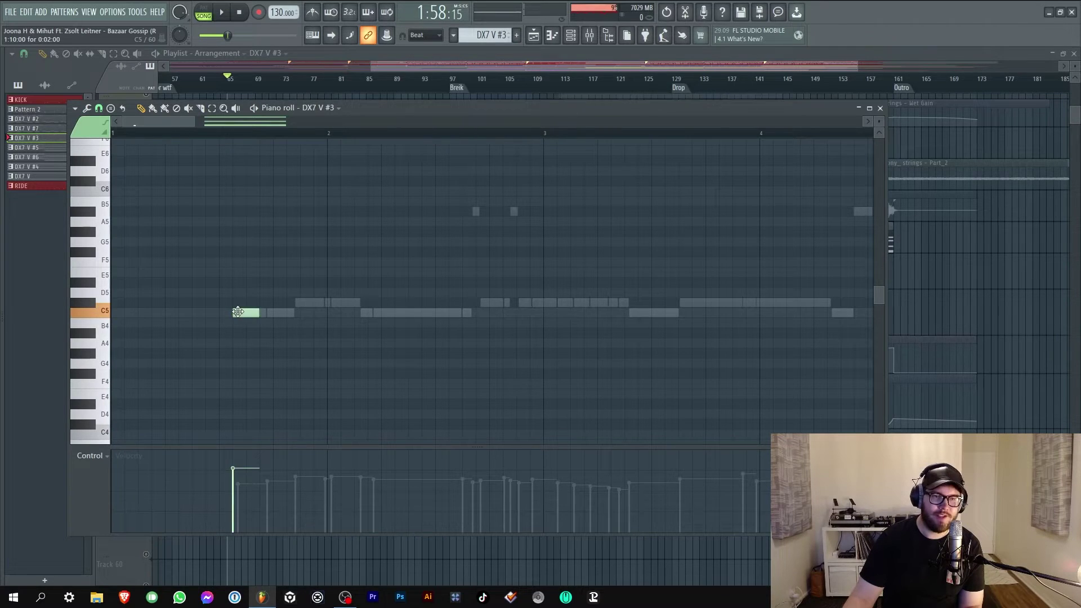
Trace the start of the pasted melody with C5, C#5, C5 and A#5 notes and close the piano roll
left_click_drag(258, 313, 308, 303)
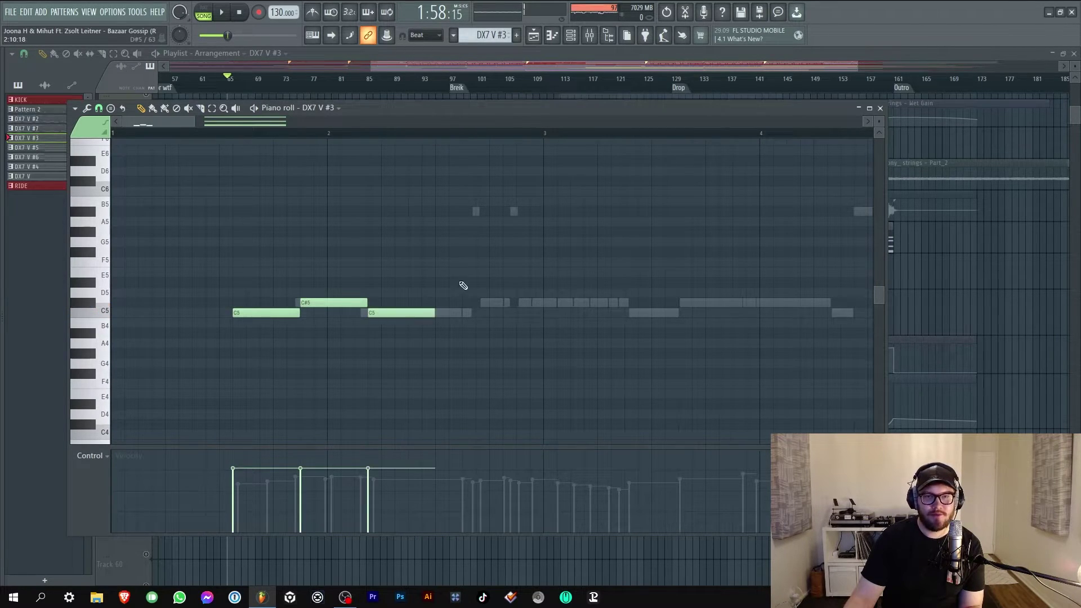
left_click(435, 211)
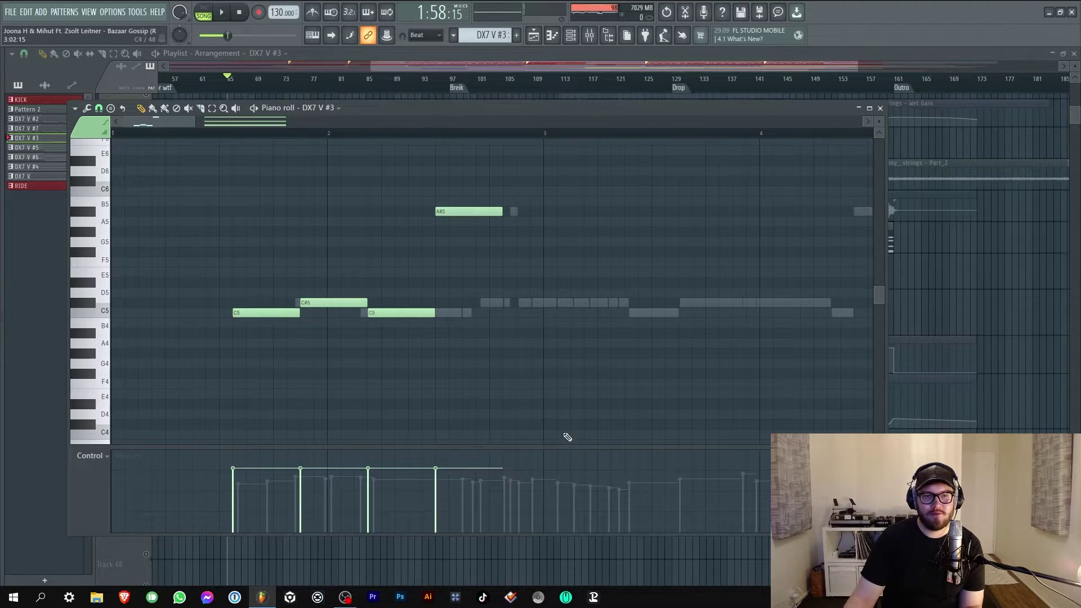
key("Escape")
double_click(434, 188)
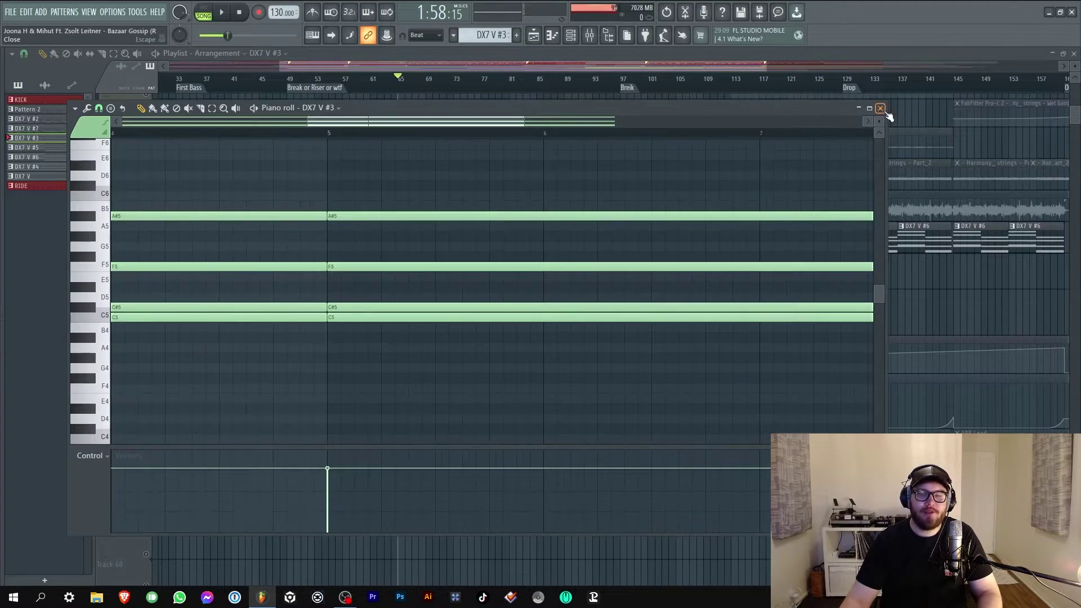
left_click(879, 109)
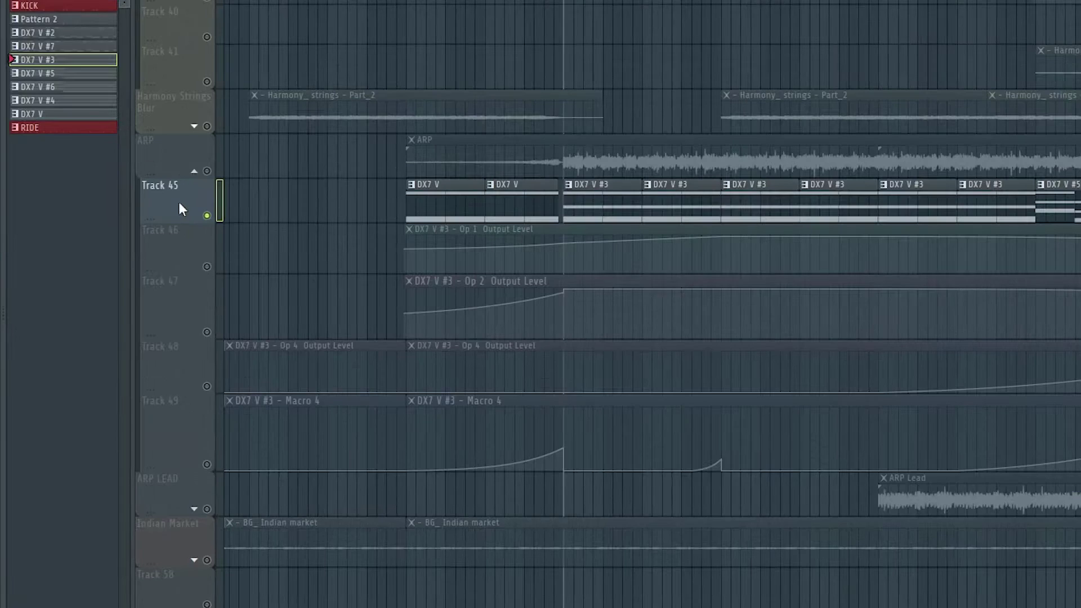
Bring up the options for consolidating Track 45 from the track start or song start, without rendering it
right_click(127, 238)
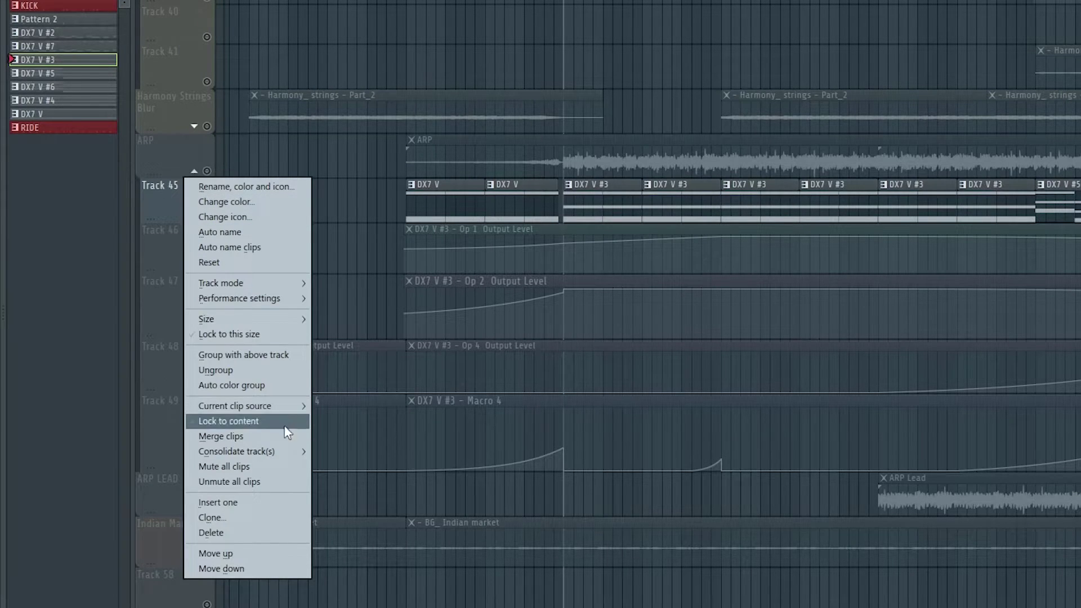
mouse_move(283, 450)
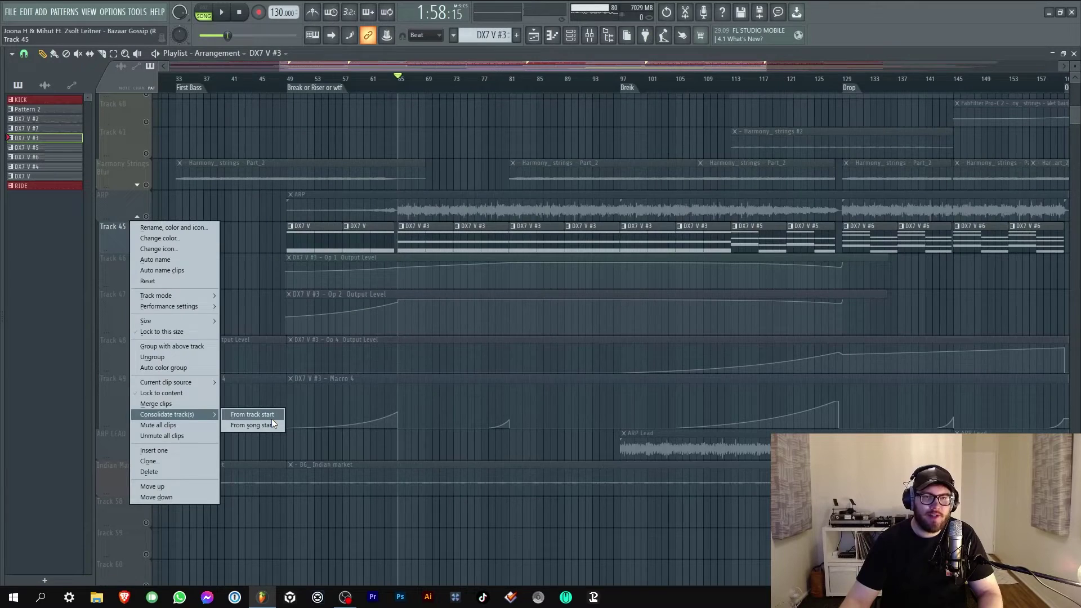
left_click(449, 305)
Review the Decapitator on the ARP mixer channel with song playback
left_click_drag(510, 138, 594, 141)
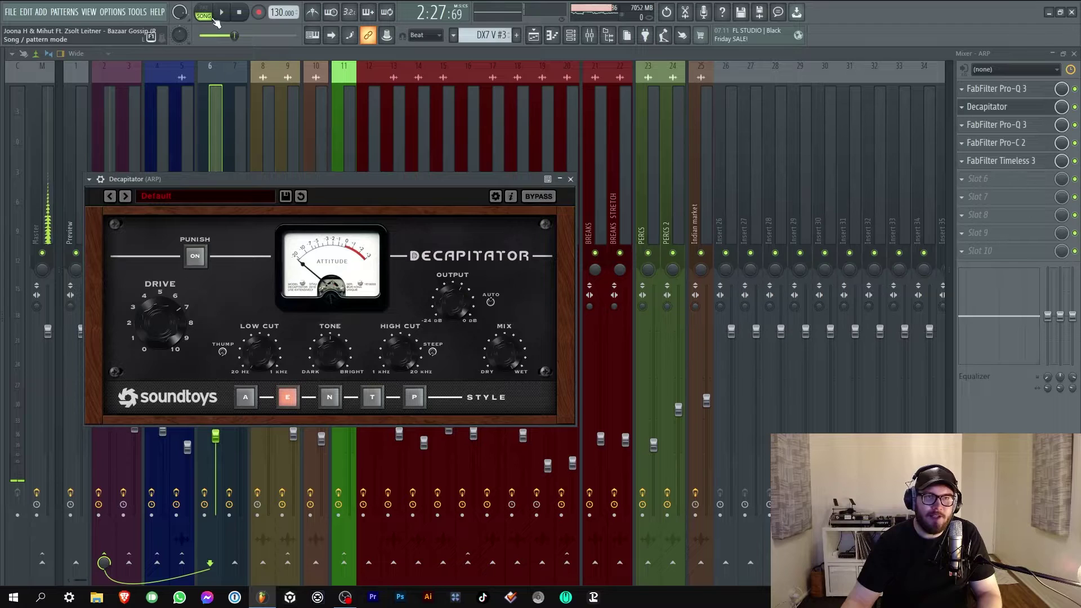
left_click(220, 14)
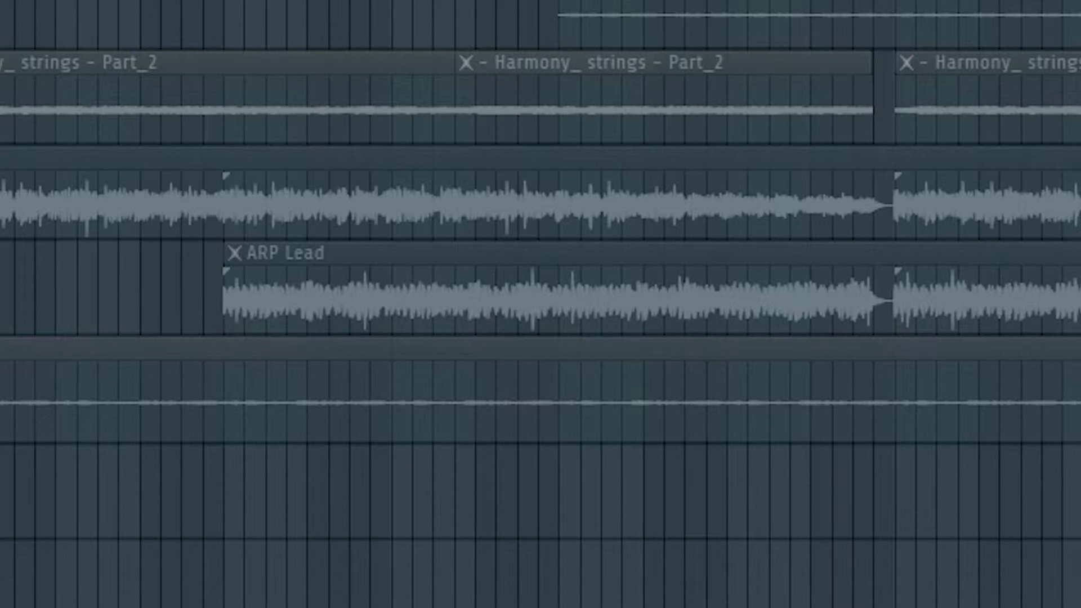
Inspect the DX7 V #2 pattern behind the ARP Lead audio and play the section from bar 97 briefly
left_click(507, 298)
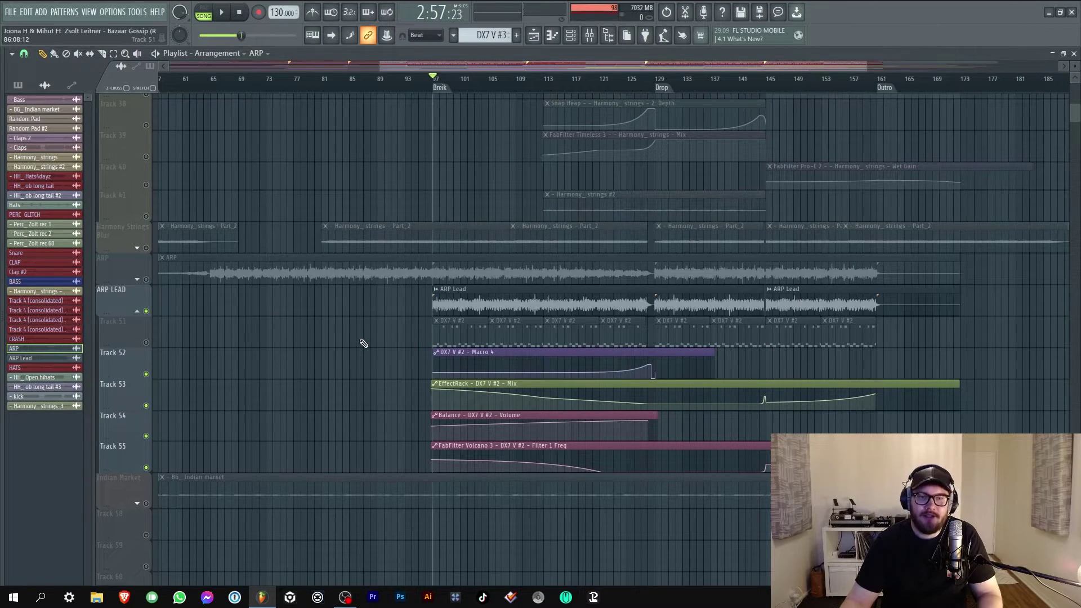
double_click(506, 332)
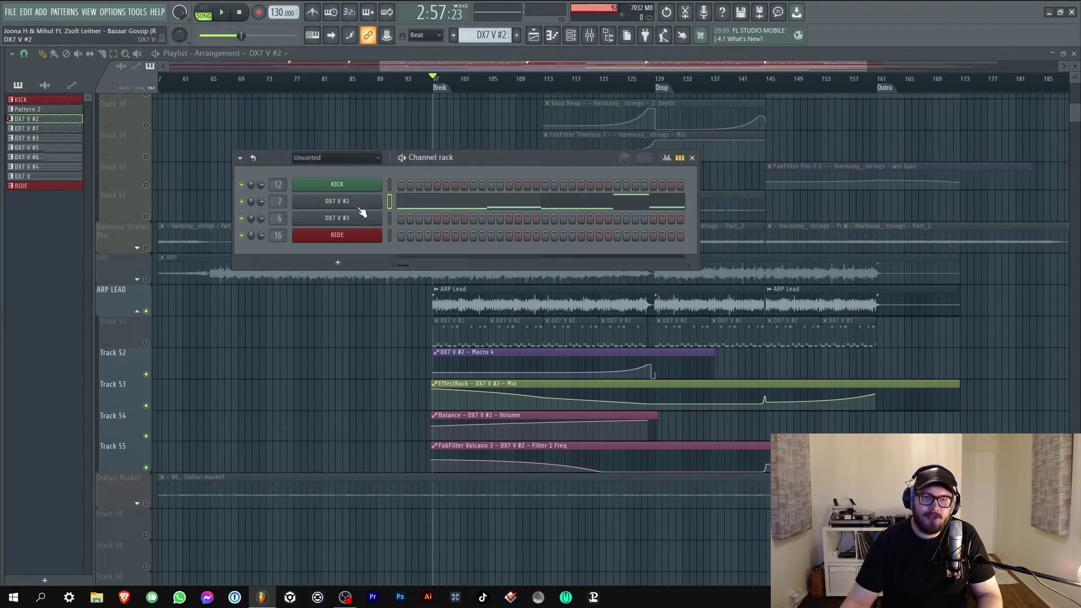
key("space")
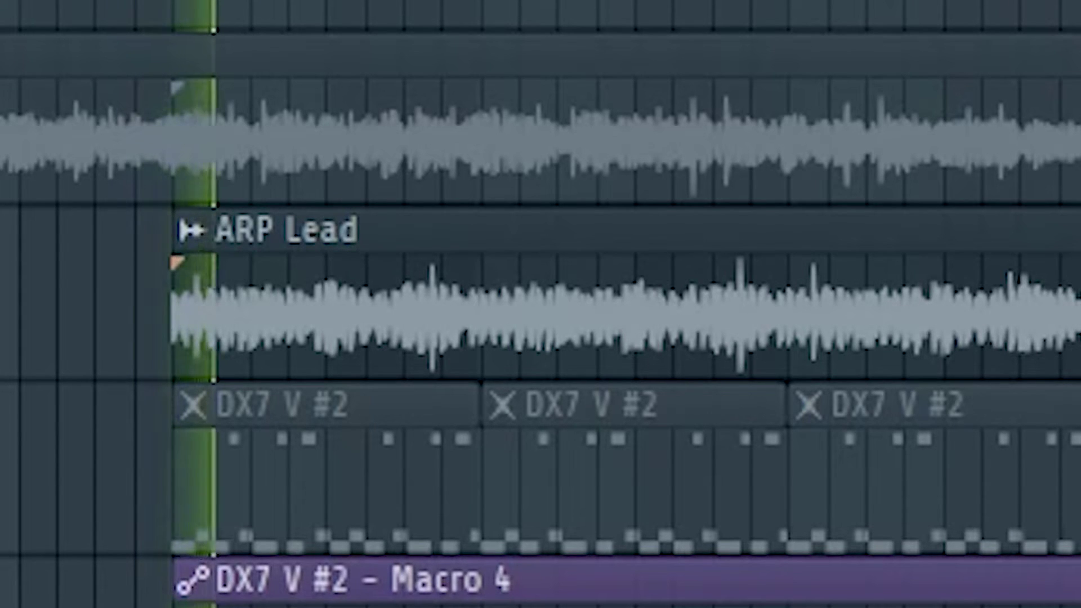
key("space")
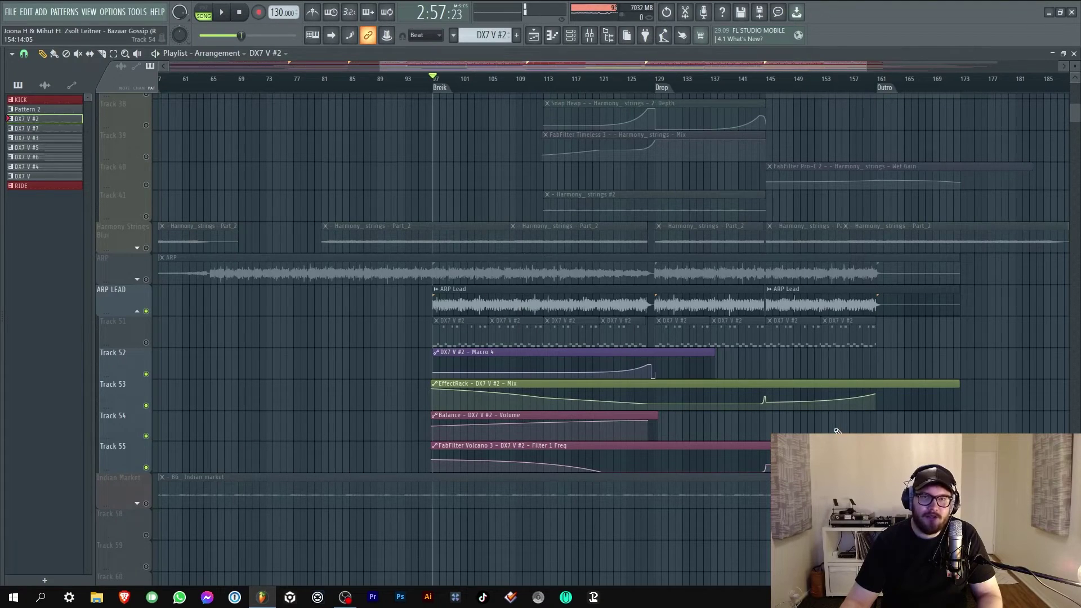
Enable and audition the first FabFilter Pro-Q 3 and the P42 Climax on the ARP LEAD mixer channel
left_click(548, 85)
double_click(586, 340)
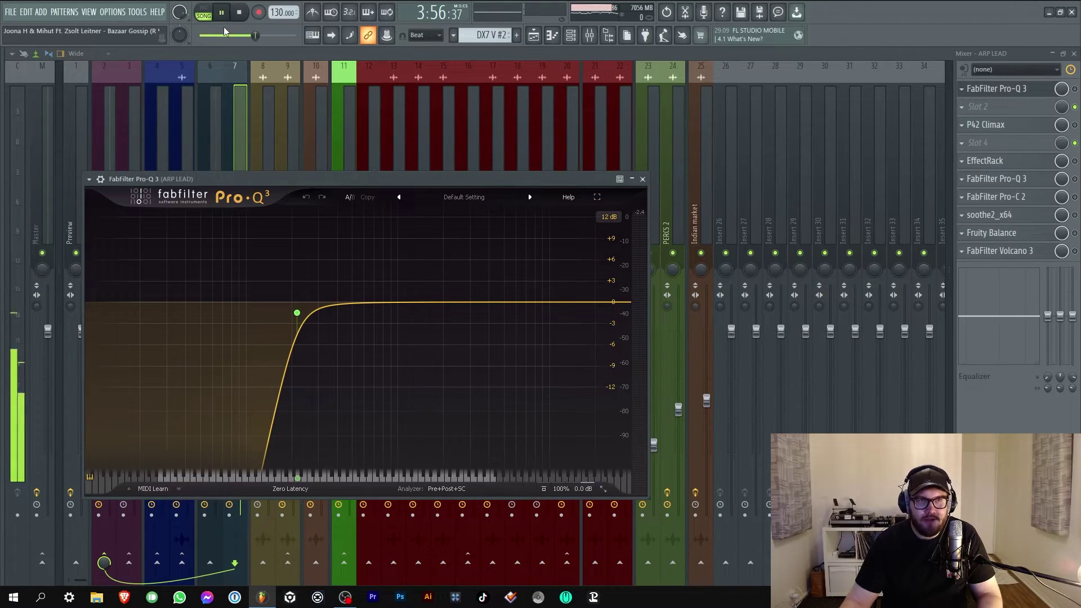
left_click(997, 88)
left_click(990, 126)
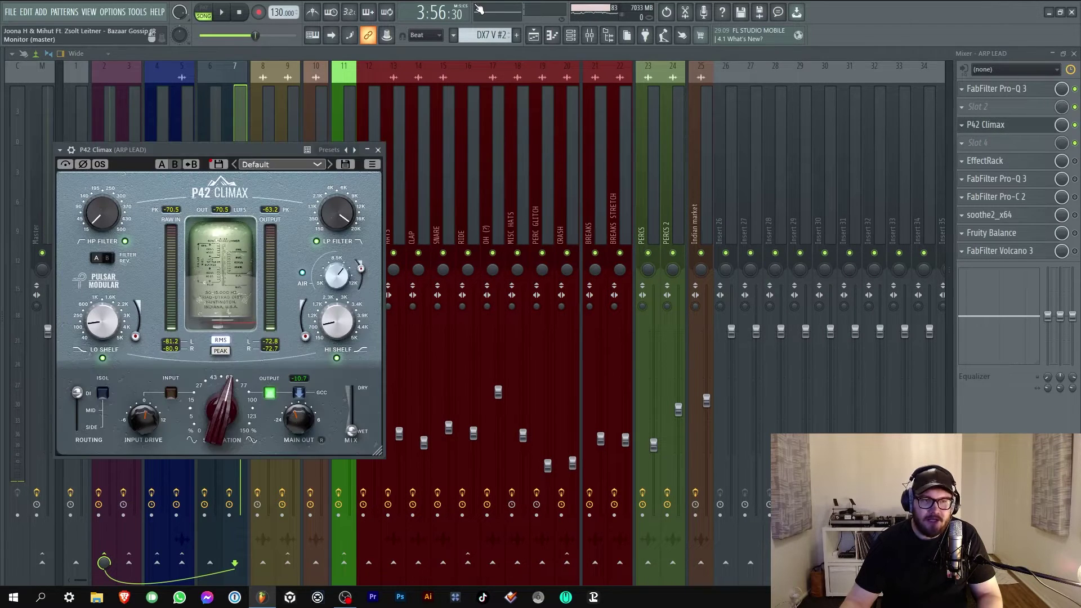
key("space")
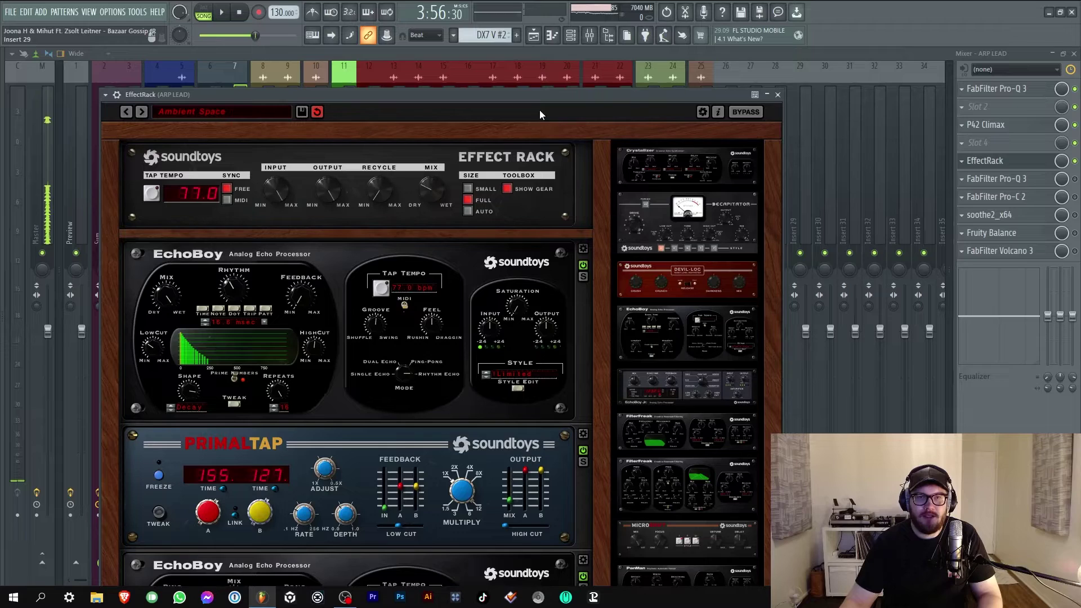
Examine the EffectRack on the ARP LEAD channel, including its EchoBoy and PrimalTap modules
left_click_drag(539, 110, 504, 54)
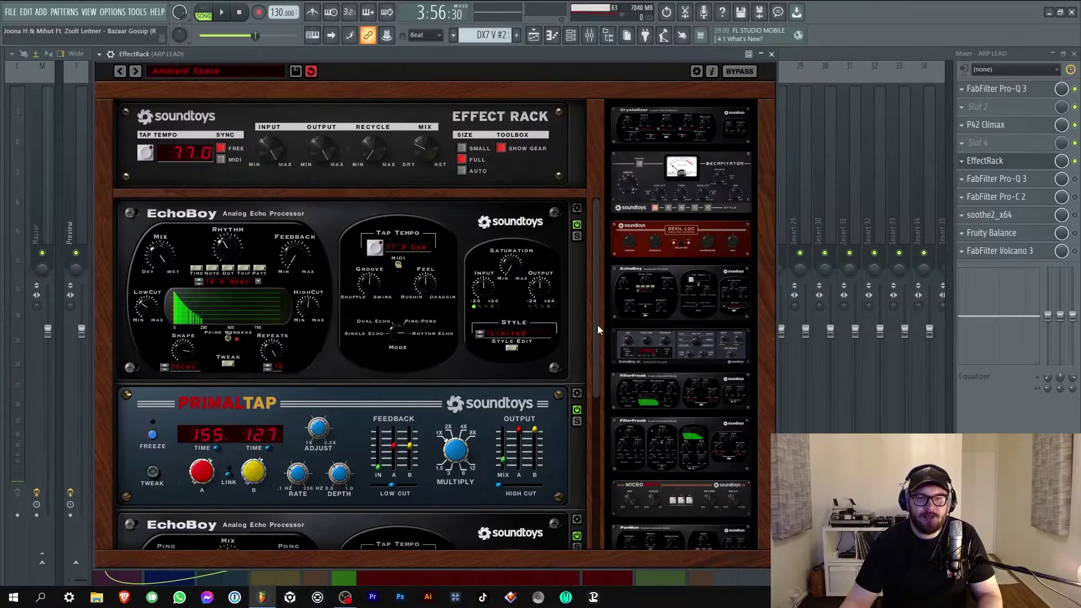
left_click_drag(596, 325, 576, 210)
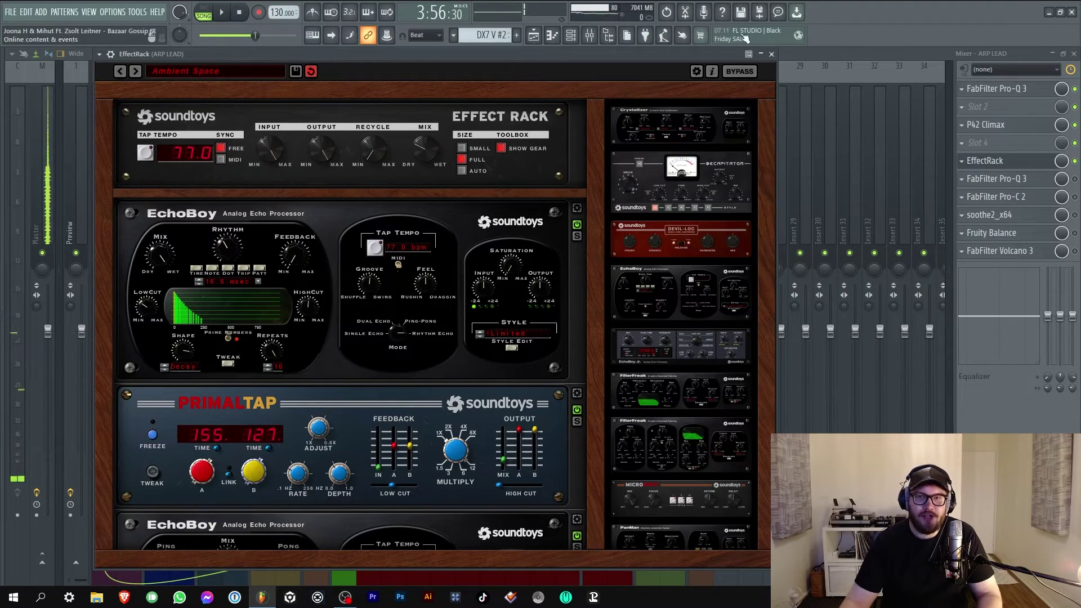
mouse_move(596, 242)
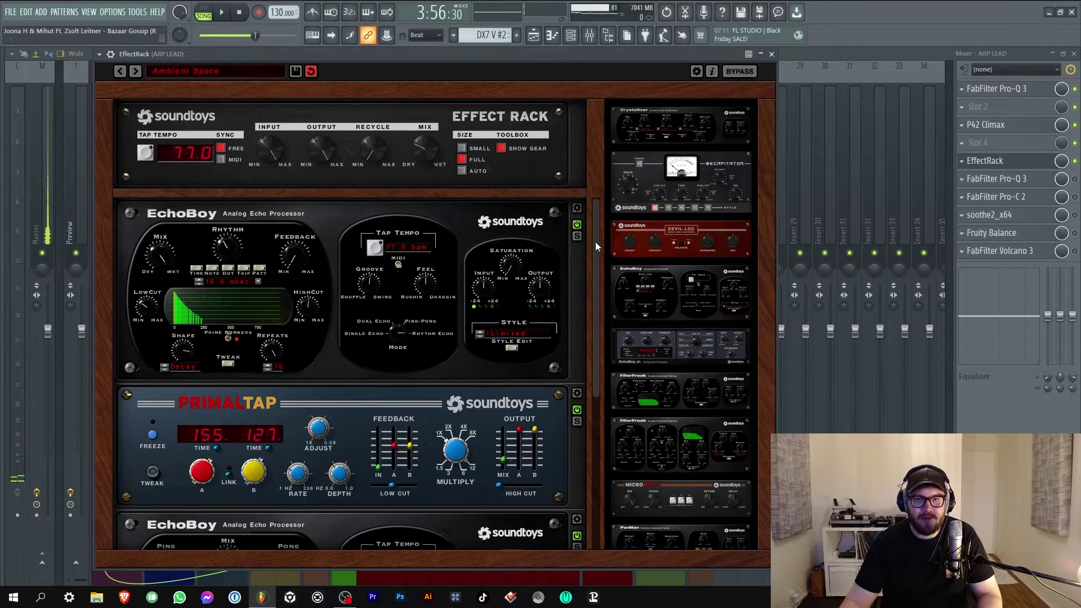
left_click_drag(596, 242, 588, 475)
left_click(820, 209)
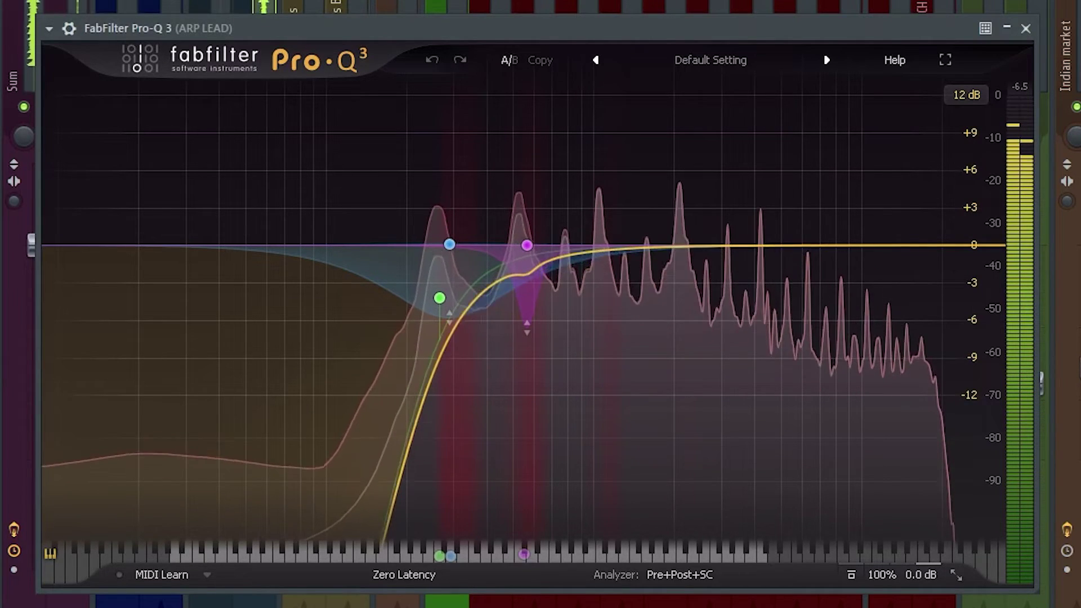
Enable and review the FabFilter Pro-C 2 that follows the second Pro-Q 3 on the ARP LEAD channel
left_click(1059, 179)
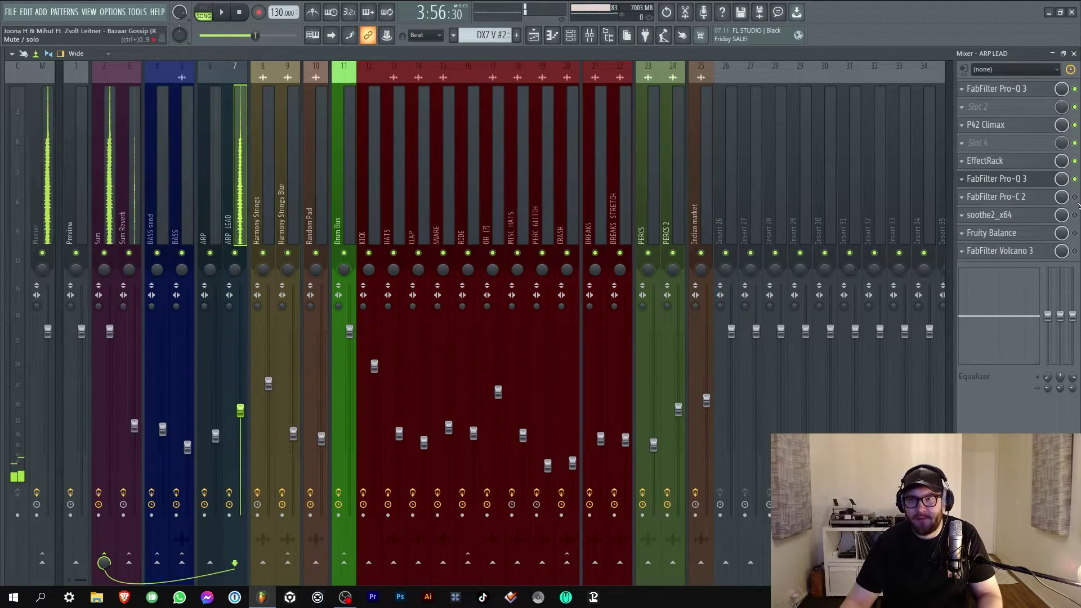
left_click(1047, 196)
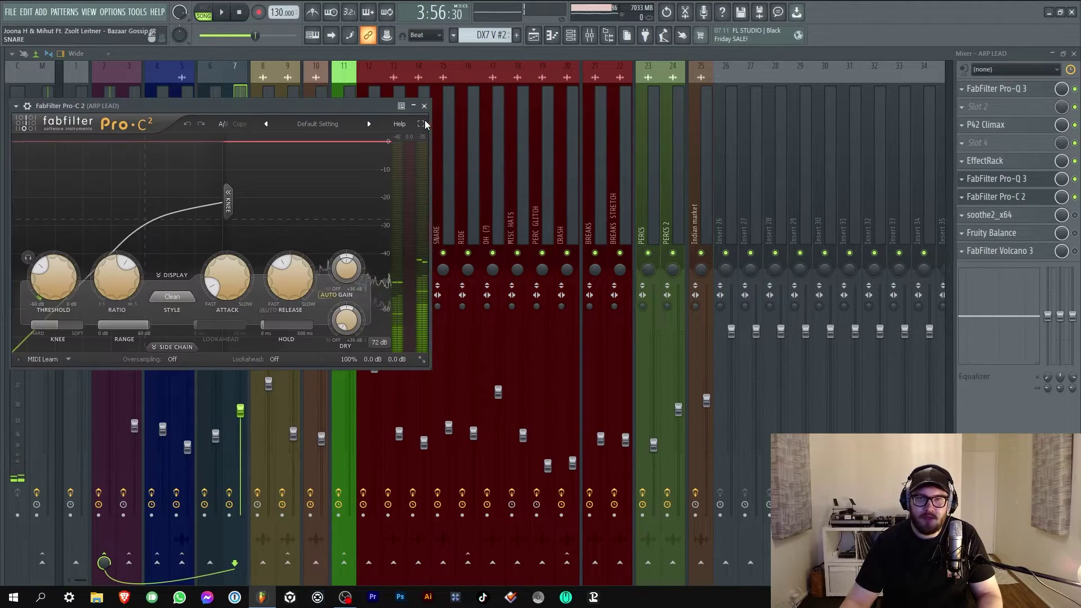
left_click(1047, 196)
left_click(1002, 160)
left_click(1002, 160)
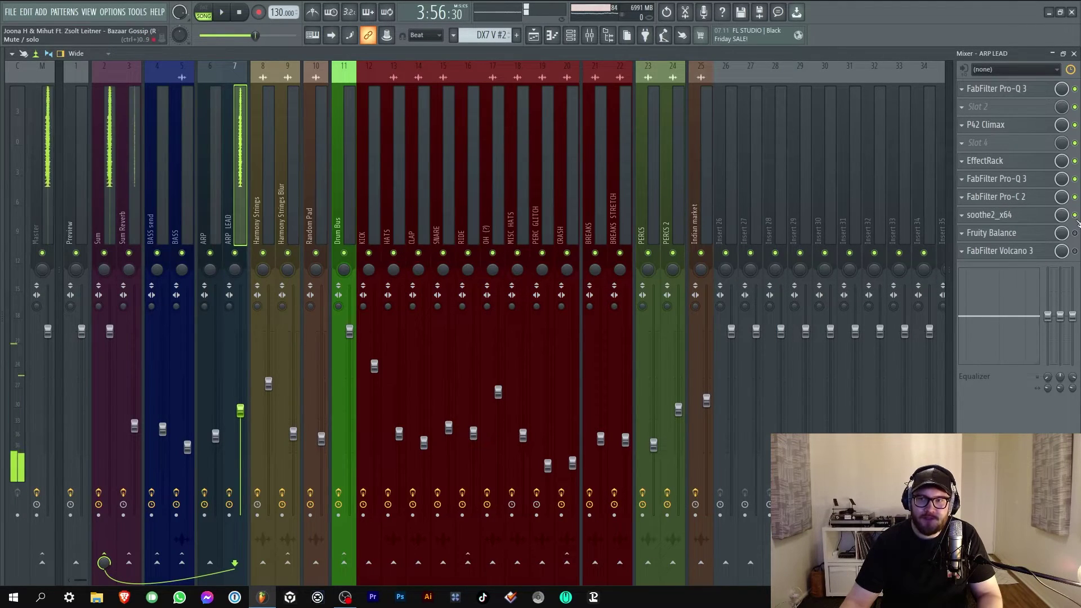
Review soothe2, Fruity Balance and FabFilter Volcano 3 in turn on the ARP LEAD mixer channel
left_click(1005, 214)
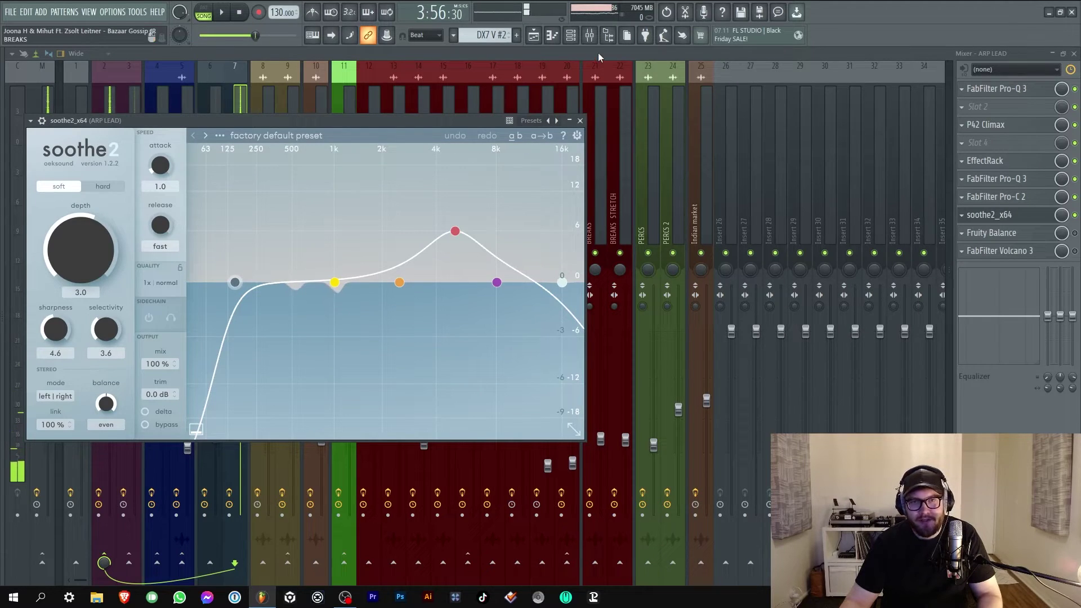
left_click(1005, 214)
left_click(1019, 238)
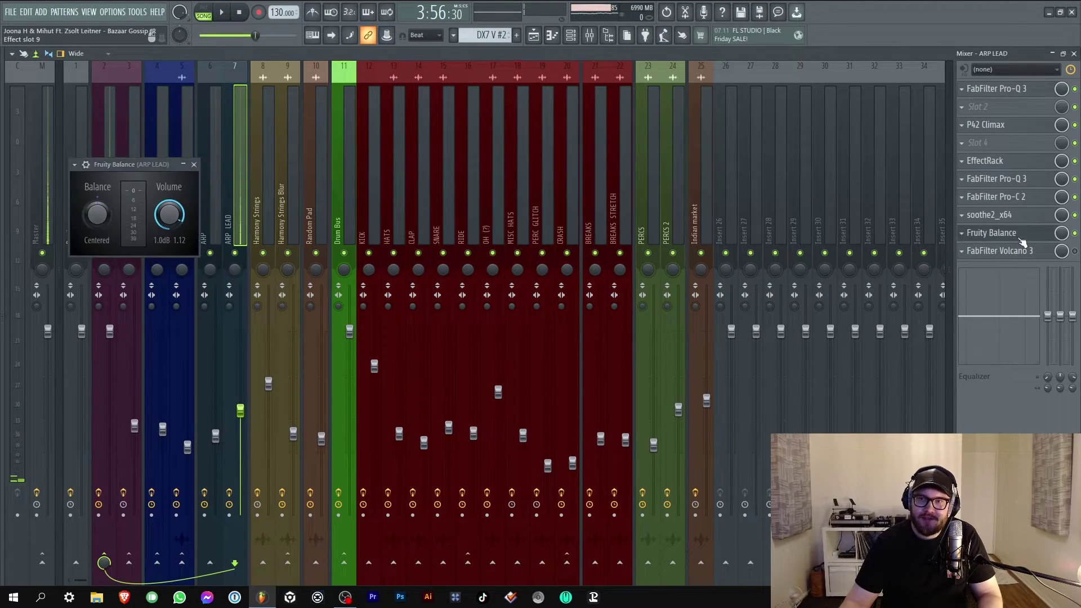
left_click(194, 165)
left_click(1037, 254)
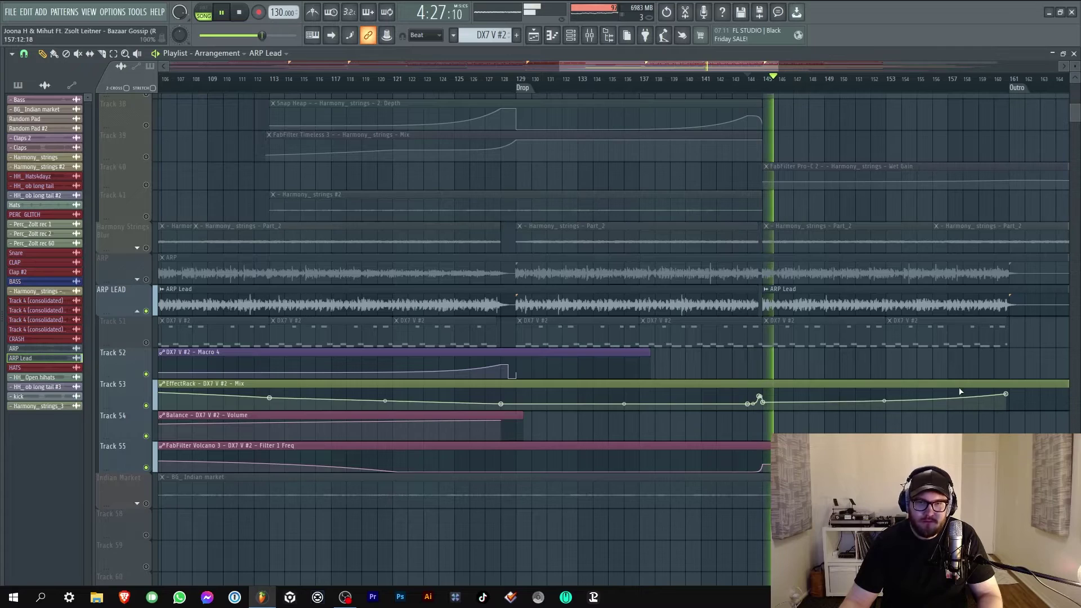
Stop playback, unmute Track 57 with the Indian market volume automation and move the playhead to an earlier section
key("space")
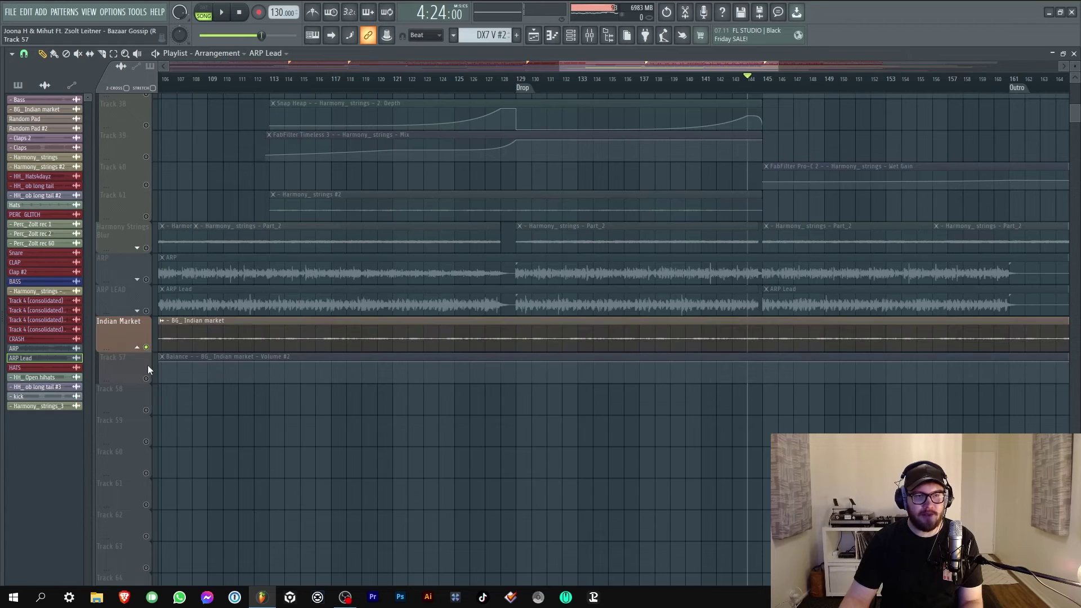
left_click(147, 379)
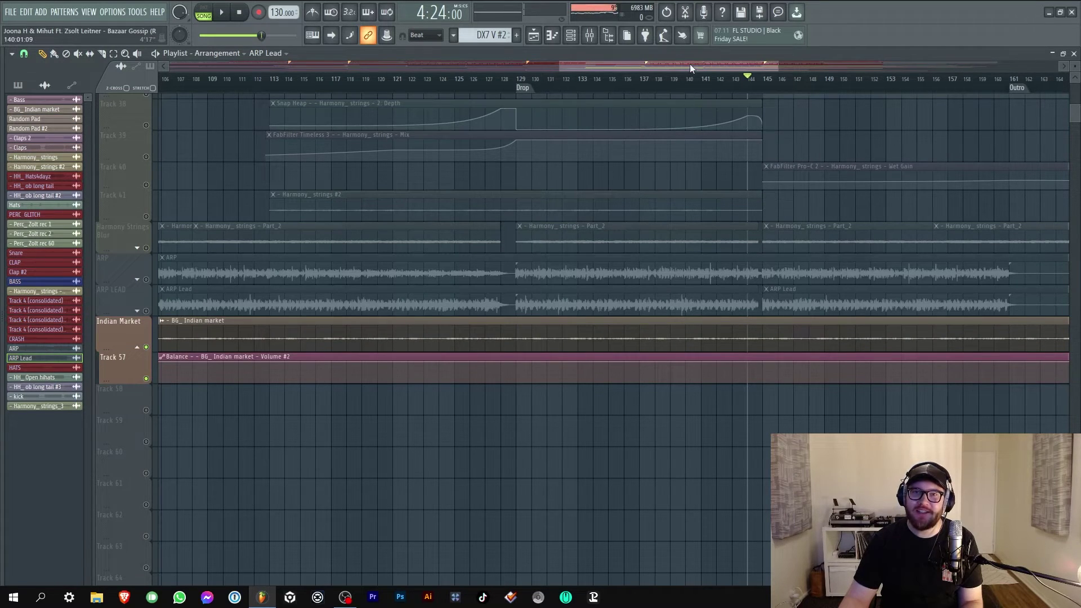
left_click_drag(692, 68, 444, 67)
left_click(463, 86)
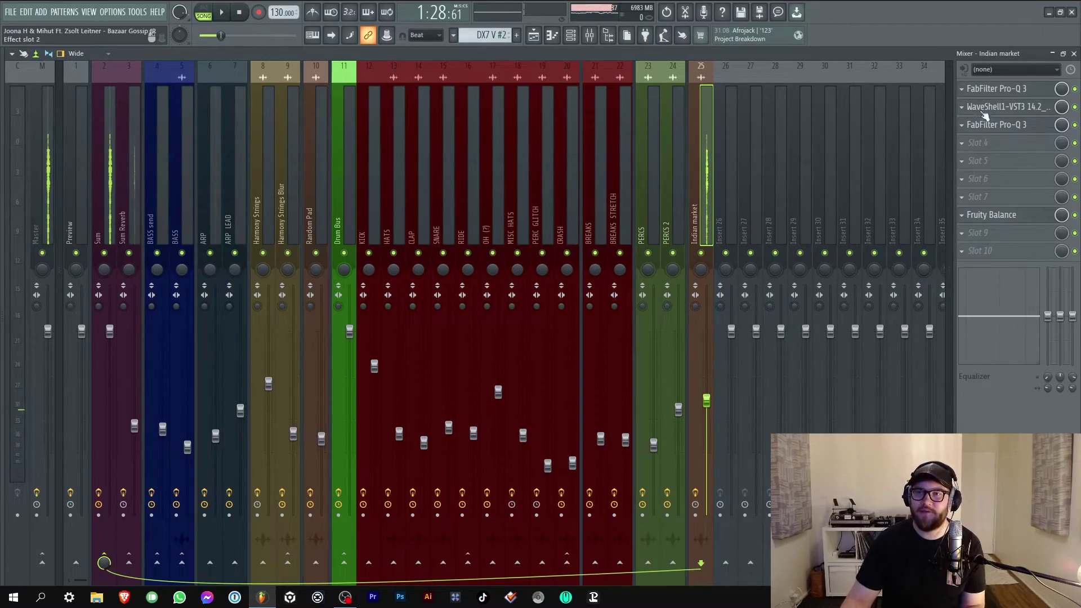
Play the song and review the StudioRack's Vitamin and S1 Imager on the Indian market mixer channel, and stop playback
left_click(996, 84)
key("space")
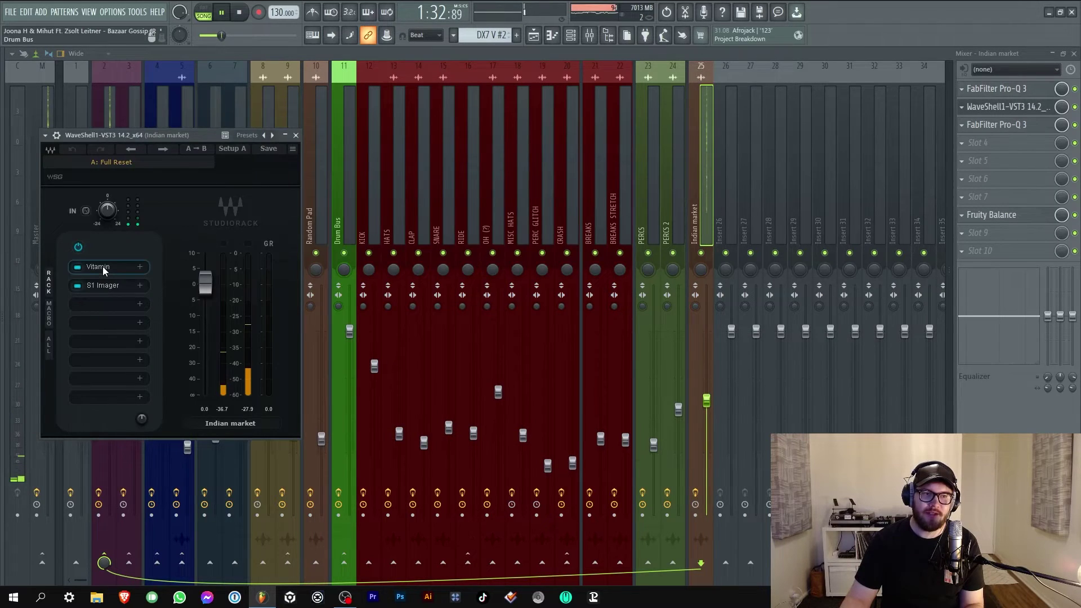
left_click(104, 269)
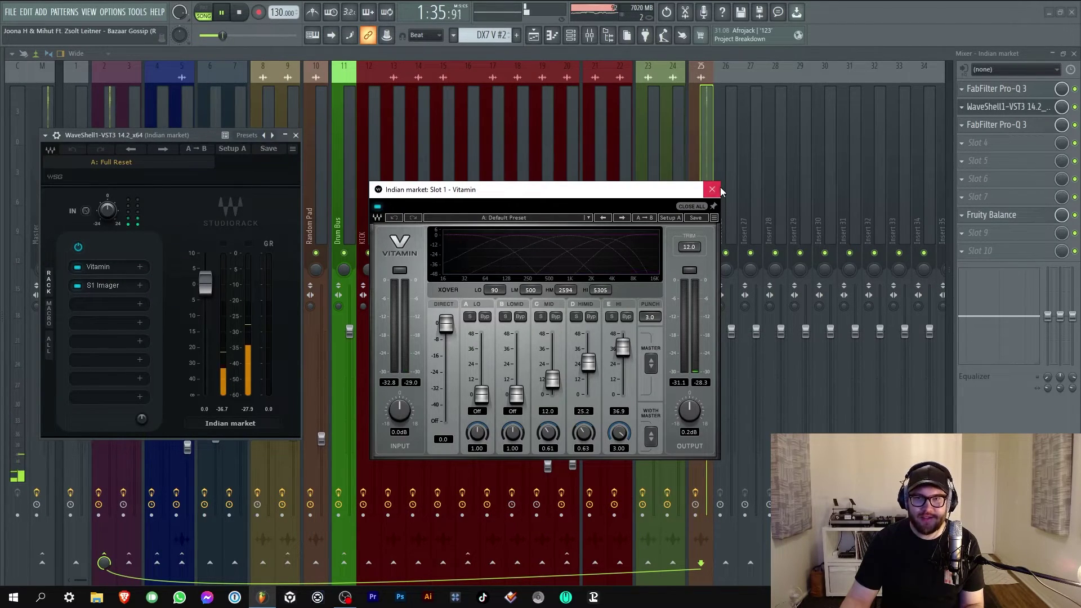
left_click(712, 189)
left_click(124, 287)
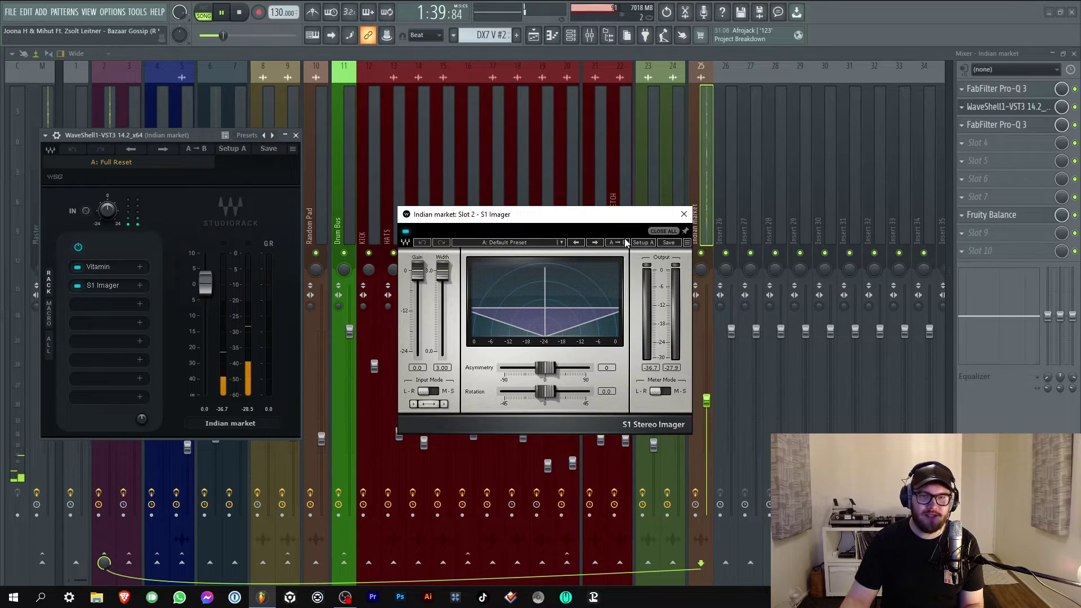
left_click(240, 16)
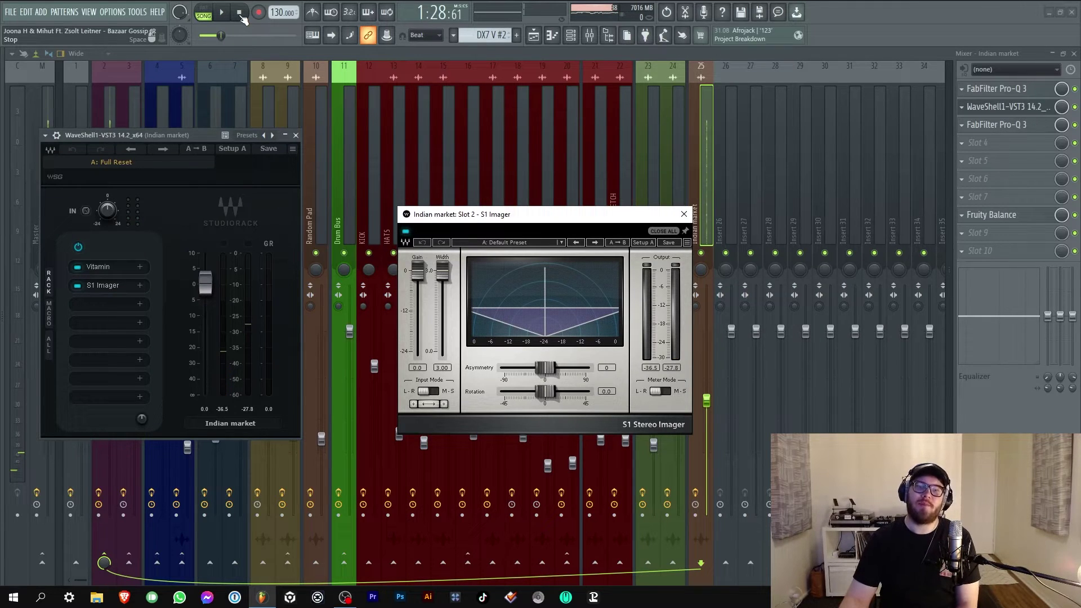